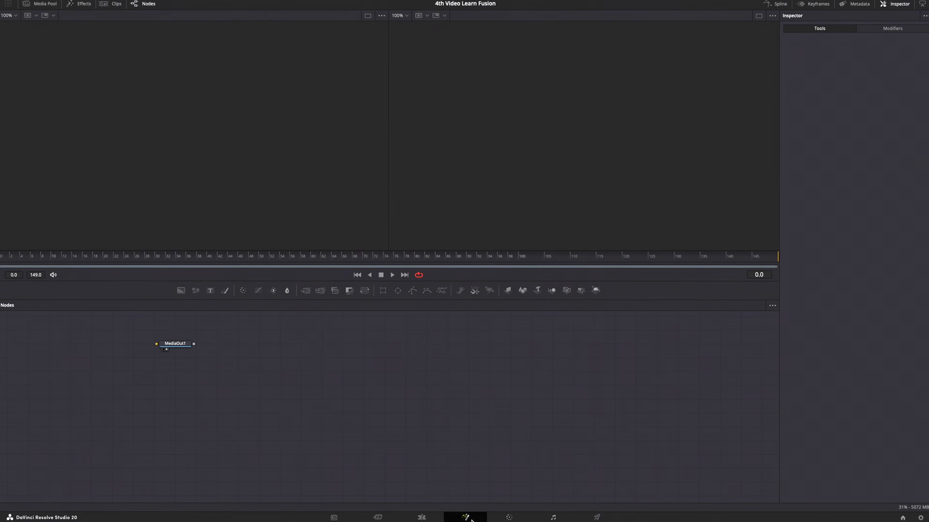
Step: Reposition MediaOut1, add a Background node to the node graph and connect its output to MediaOut1
left_click_drag(180, 351, 519, 423)
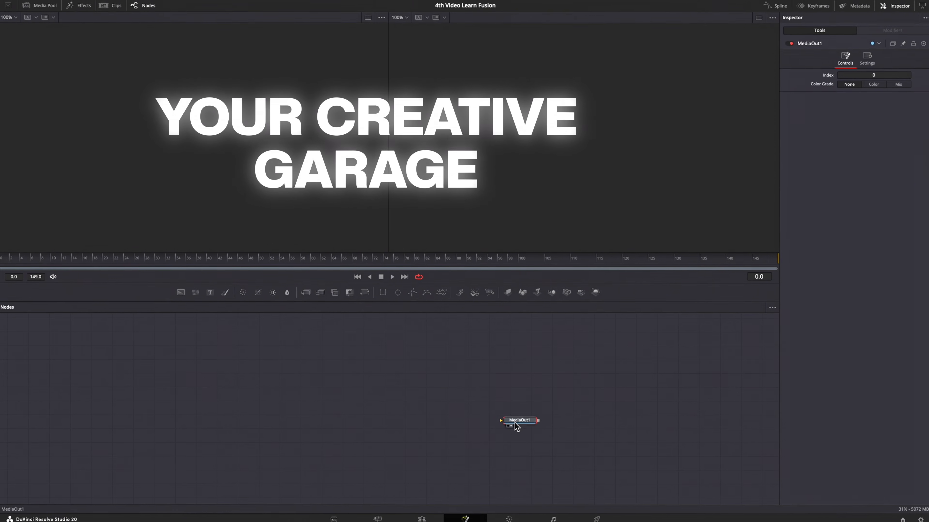
left_click_drag(179, 299, 151, 424)
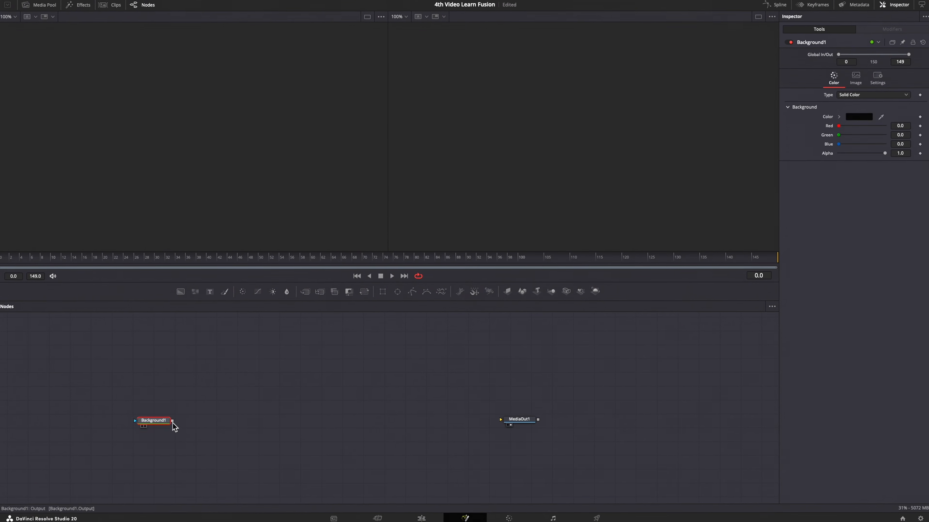
left_click_drag(523, 422, 522, 424)
left_click_drag(152, 423, 157, 423)
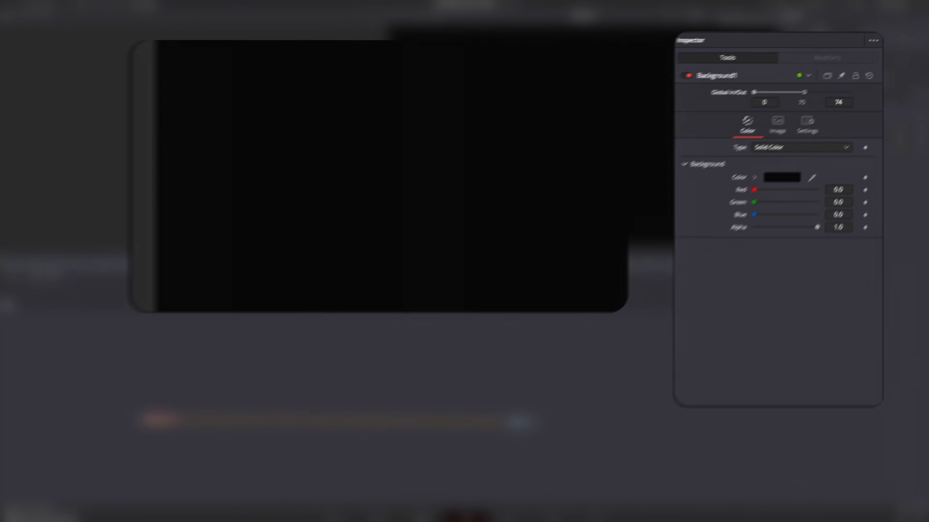
Step: Try extending Background1's global range to frame 149 and giving it a pink solid colour with alpha 0.787
left_click_drag(804, 92, 849, 93)
left_click(810, 148)
left_click(799, 162)
left_click(770, 192)
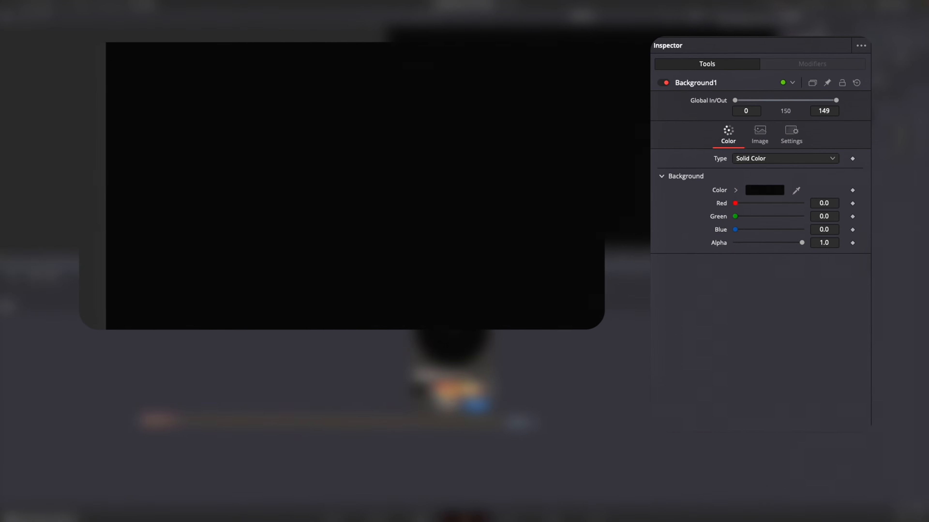
left_click_drag(416, 380, 484, 380)
left_click_drag(450, 334, 441, 355)
left_click(476, 405)
left_click_drag(769, 203, 789, 242)
Step: Try the horizontal, vertical, four corner and gradient background types, and reposition the gradient's start and end points
left_click(772, 159)
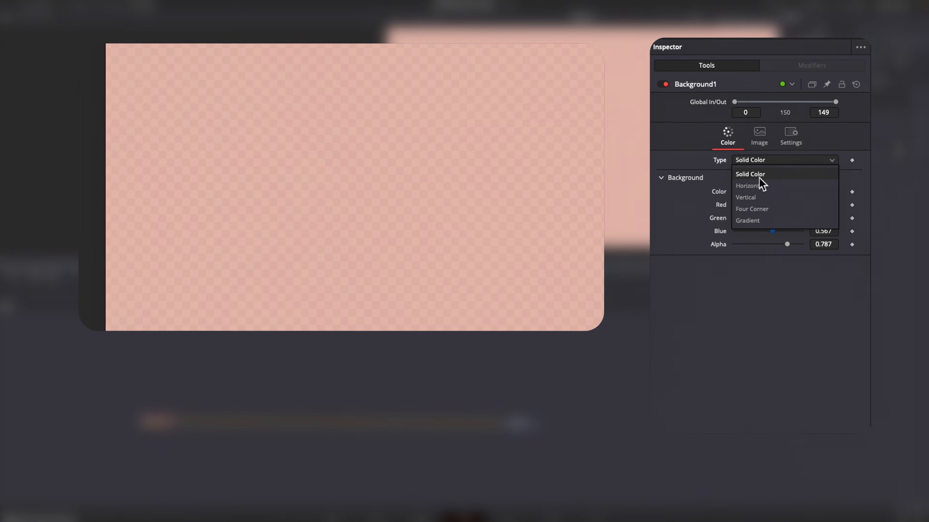
left_click(760, 185)
left_click(761, 160)
left_click(760, 197)
left_click(760, 159)
left_click(761, 208)
left_click(762, 159)
left_click(760, 220)
left_click_drag(123, 193, 328, 145)
left_click_drag(603, 192, 358, 264)
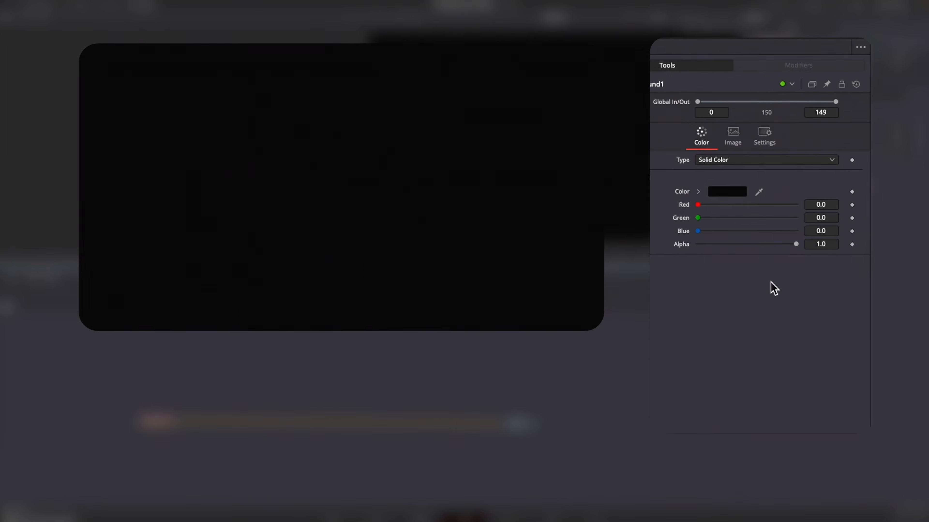
Step: Set Background1's alpha to 0 and merge a second Background node over it
left_click_drag(799, 245, 694, 243)
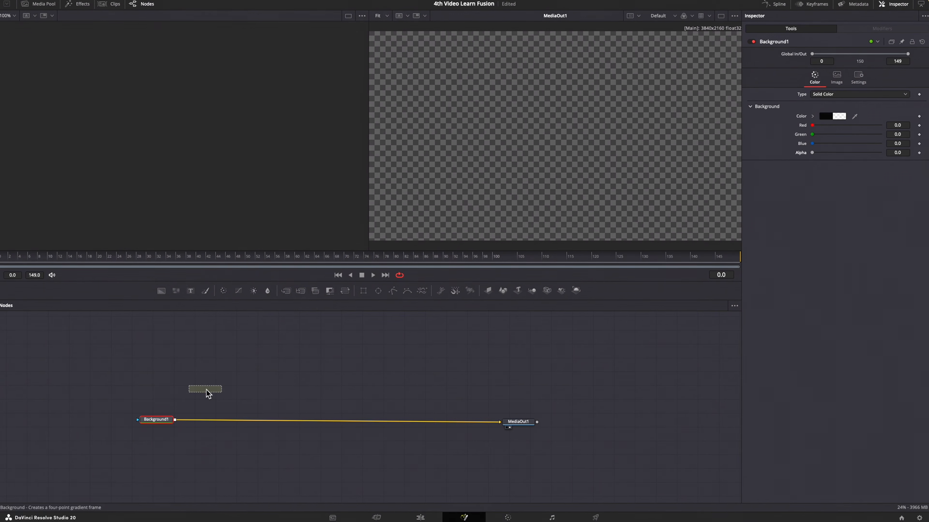
left_click_drag(207, 393, 177, 423)
left_click(208, 391)
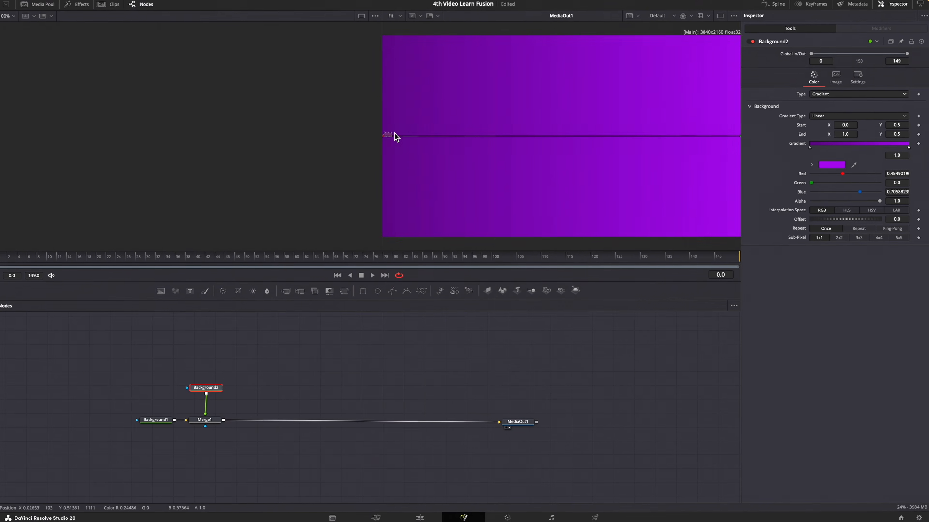
Step: Feed a Polygon node into Merge2's foreground and remove the keyframe animation from its polyline shape
scroll(699, 166, "down", 3)
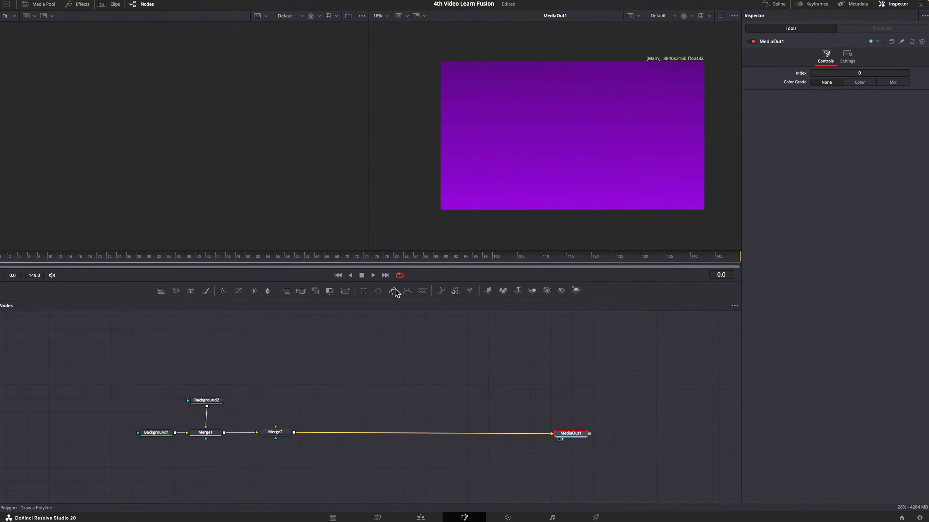
left_click_drag(393, 291, 277, 429)
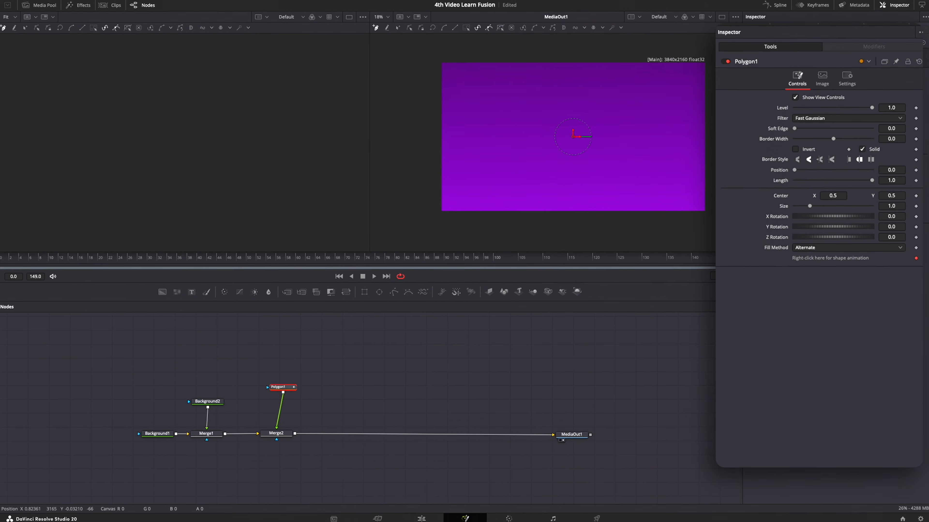
right_click(827, 262)
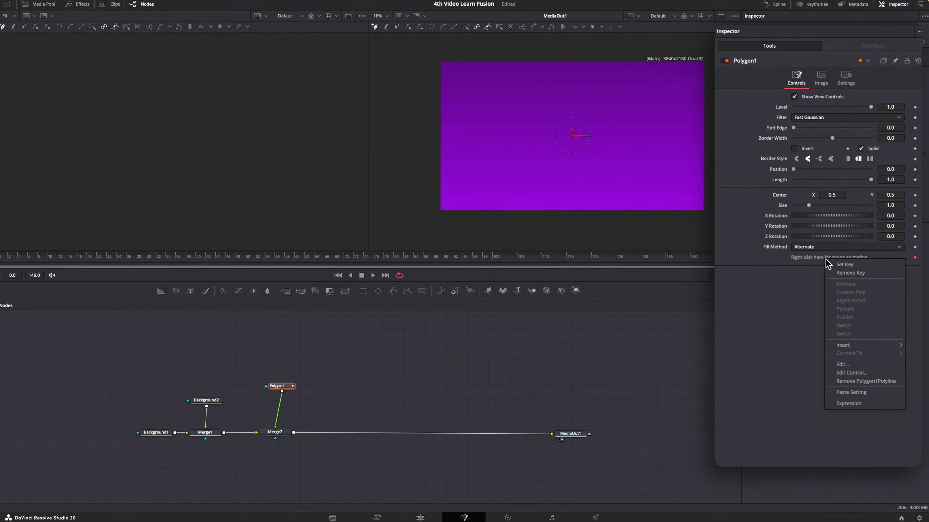
left_click(849, 384)
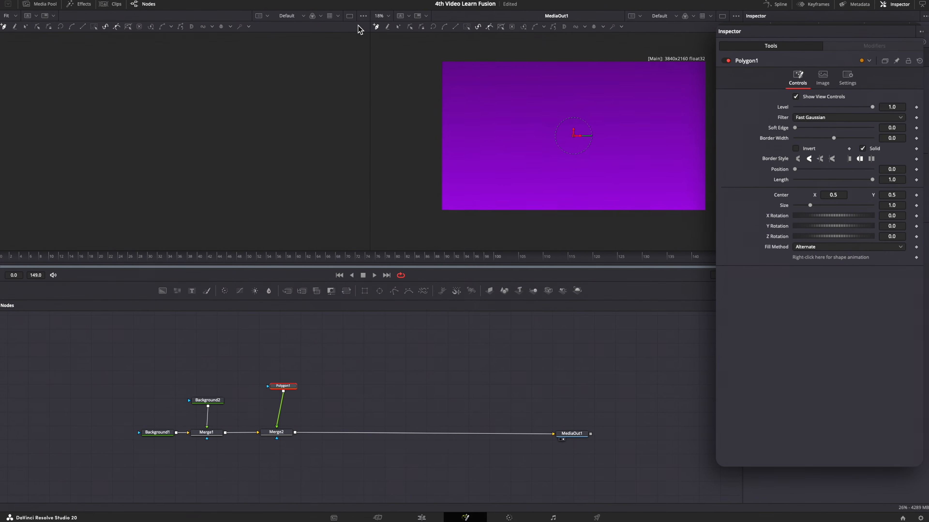
Step: Draw a curved S-shaped polyline starting below the frame and winding up past its centre
left_click(473, 241)
left_click(497, 188)
left_click(606, 164)
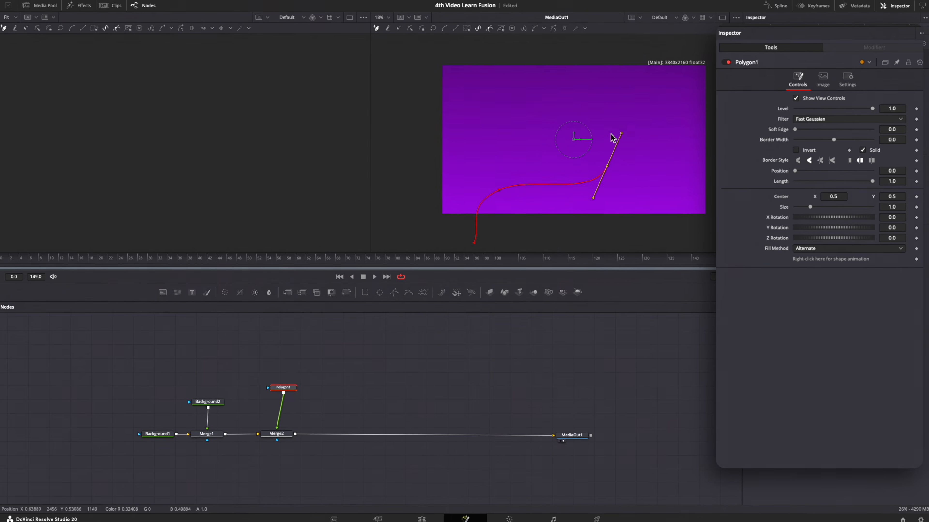
left_click(609, 116)
key("super+z")
left_click_drag(535, 118, 497, 90)
left_click_drag(536, 135, 473, 134)
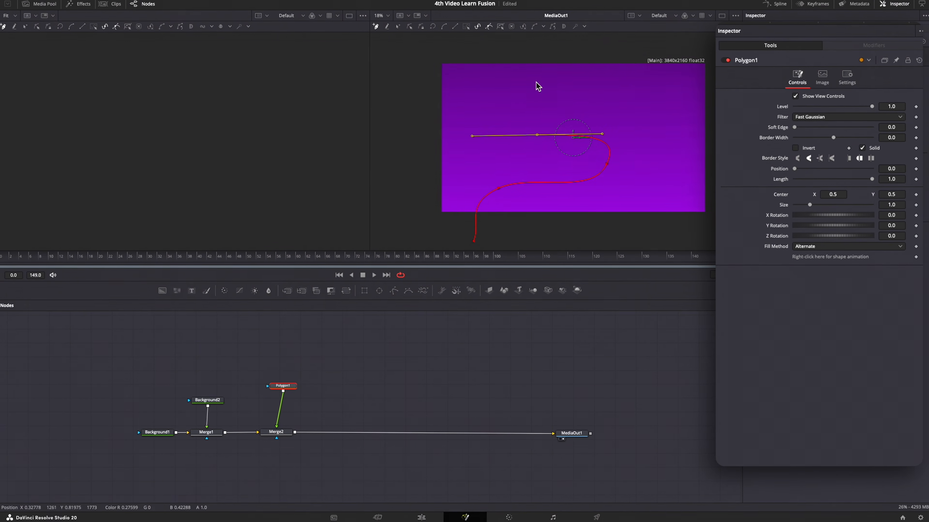
Step: Extend the winding polyline with alternating curved bends past the top of the frame
left_click_drag(540, 72, 582, 69)
scroll(585, 77, "up", 3)
left_click_drag(603, 92, 563, 67)
scroll(560, 81, "up", 4)
left_click_drag(540, 106, 620, 49)
scroll(564, 238, "down", 5)
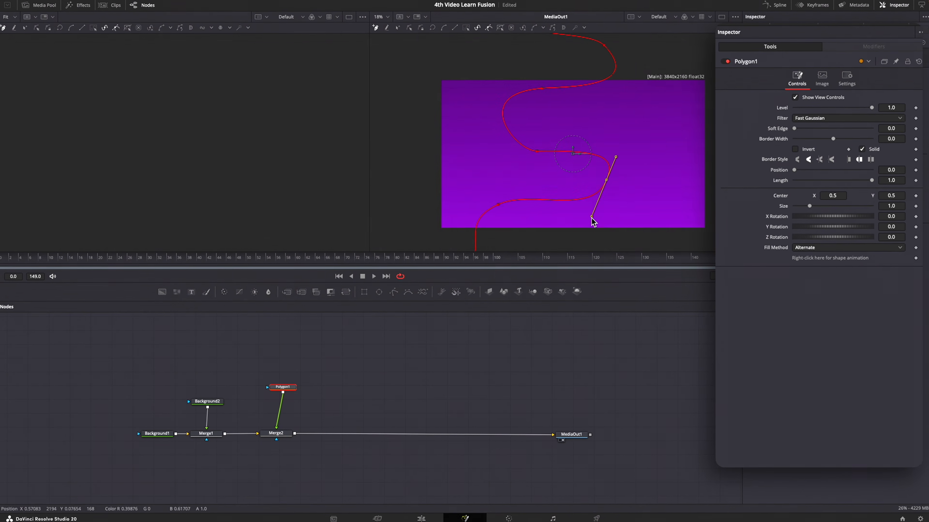
Step: Smooth the polyline's bends by adjusting the curve handles of its middle and upper points
left_click_drag(515, 152, 500, 156)
scroll(563, 136, "up", 3)
left_click(603, 117)
left_click_drag(643, 141, 647, 166)
scroll(600, 147, "up", 3)
left_click(540, 130)
left_click_drag(620, 74, 552, 125)
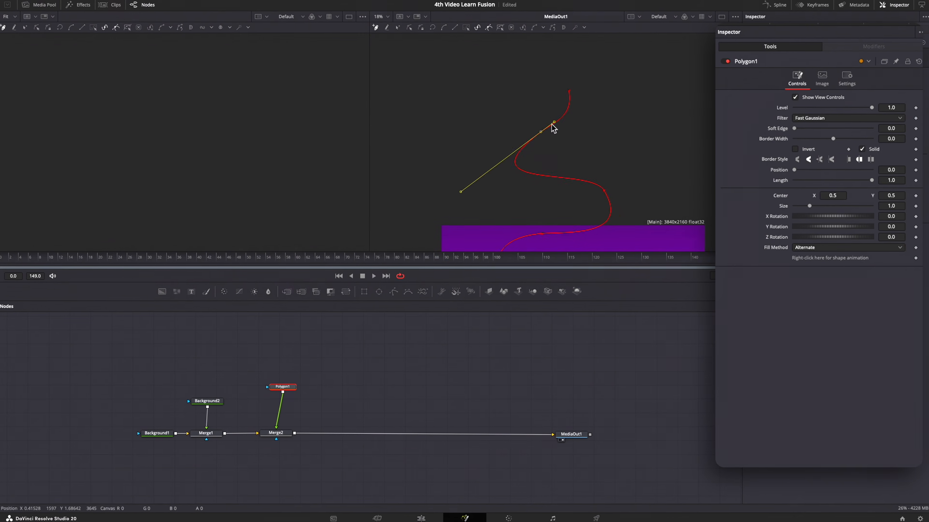
Step: Set the polyline's border width to 0.013
scroll(549, 164, "down", 1)
scroll(546, 211, "down", 5)
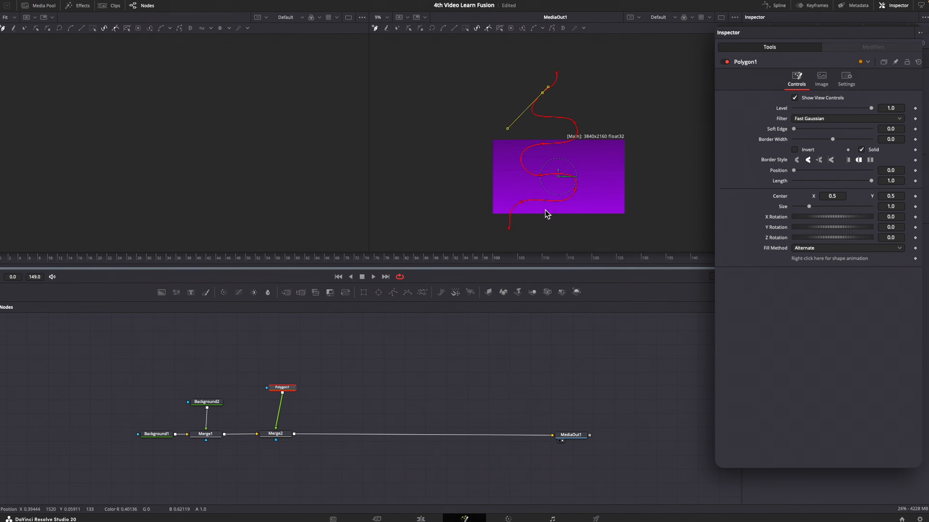
left_click(895, 139)
type("0.01")
key("Tab")
Step: Set the polygon's Length to 0.0 and keyframe both Length and Center at frame 0
left_click_drag(872, 179, 800, 191)
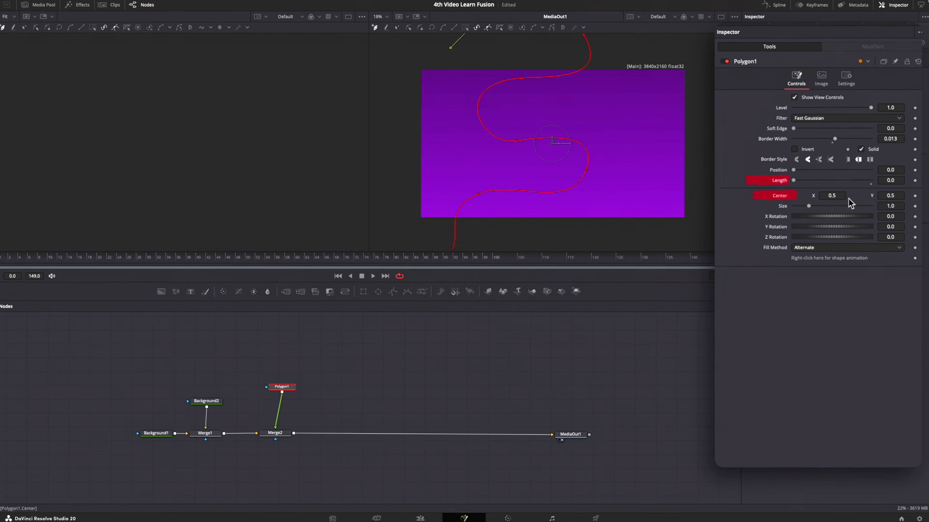
left_click(916, 197)
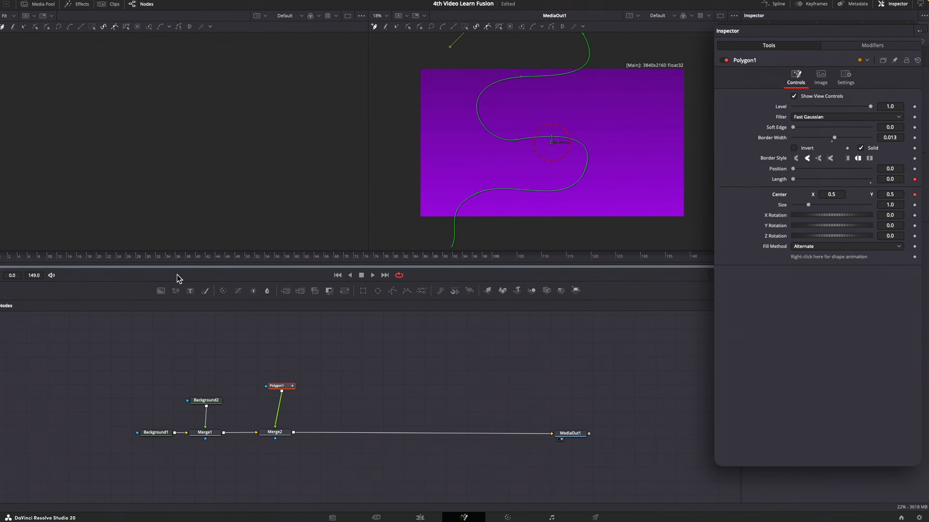
Step: At frame 30, set the polygon's Length to 0.406 and its Center Y to 0.296
left_click_drag(5, 259, 146, 267)
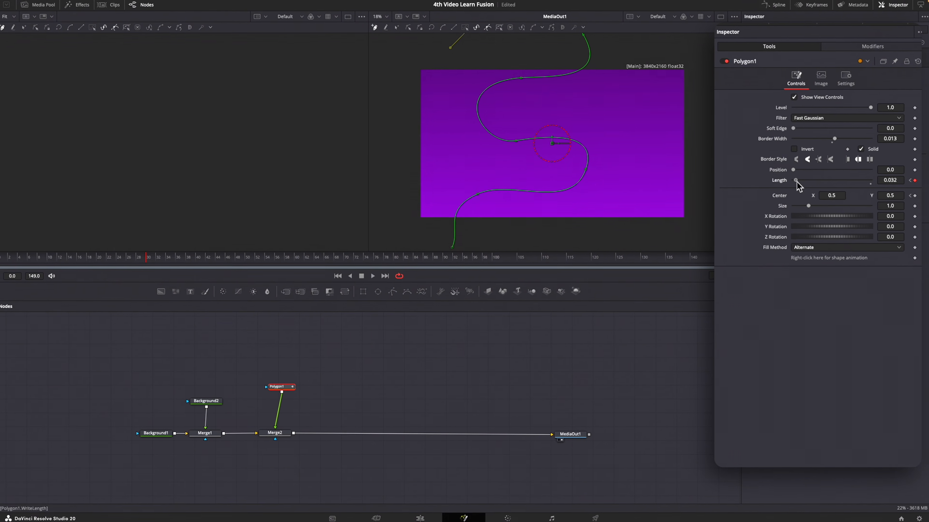
left_click_drag(793, 179, 824, 180)
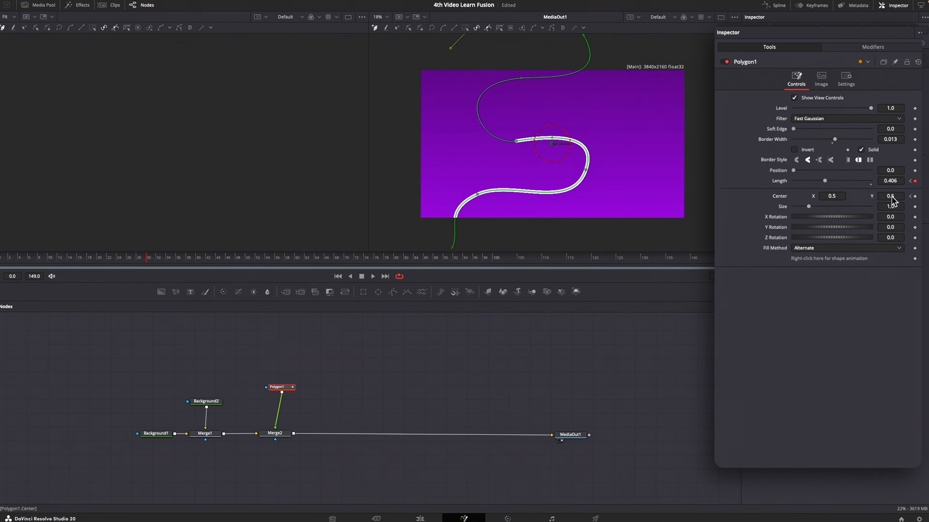
left_click_drag(892, 196, 816, 197)
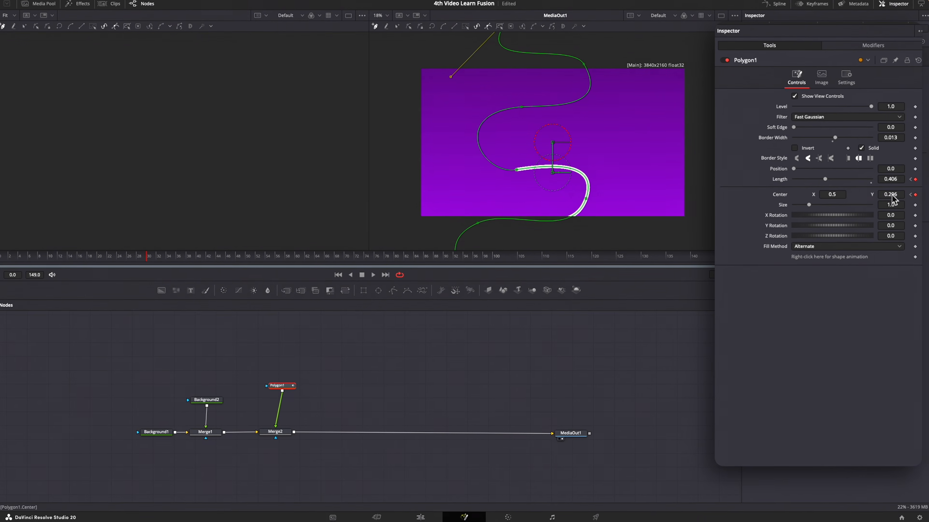
Step: Add hold keyframes for the polygon's Length and Center at frame 40
left_click(170, 259)
left_click_drag(183, 259, 196, 260)
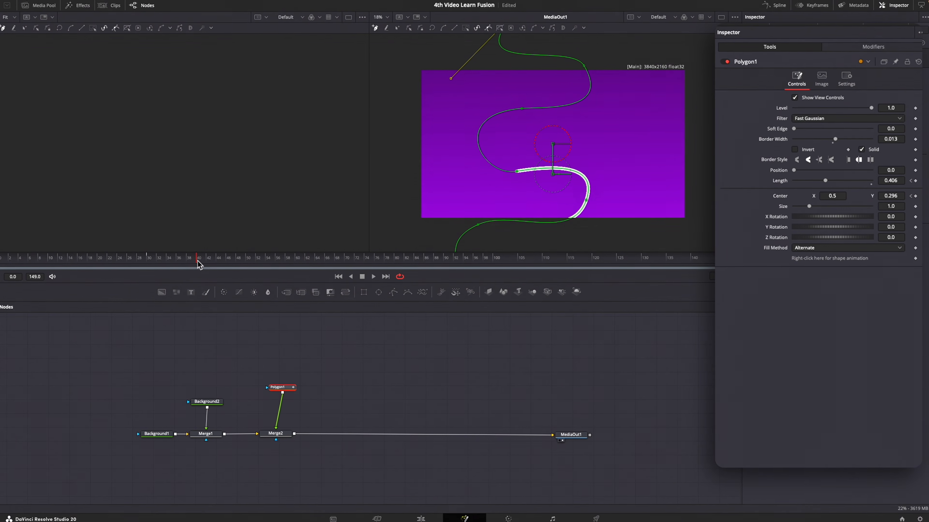
left_click(914, 181)
Step: At frame 70, set the polygon's Length to about 0.636 and lower its Center Y further
left_click_drag(204, 261, 277, 262)
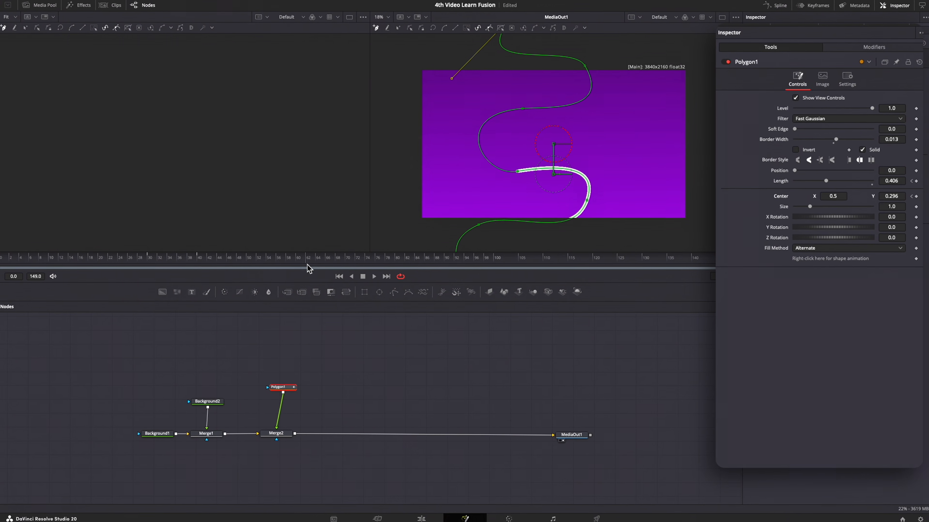
left_click_drag(825, 181, 842, 181)
left_click_drag(893, 200, 870, 199)
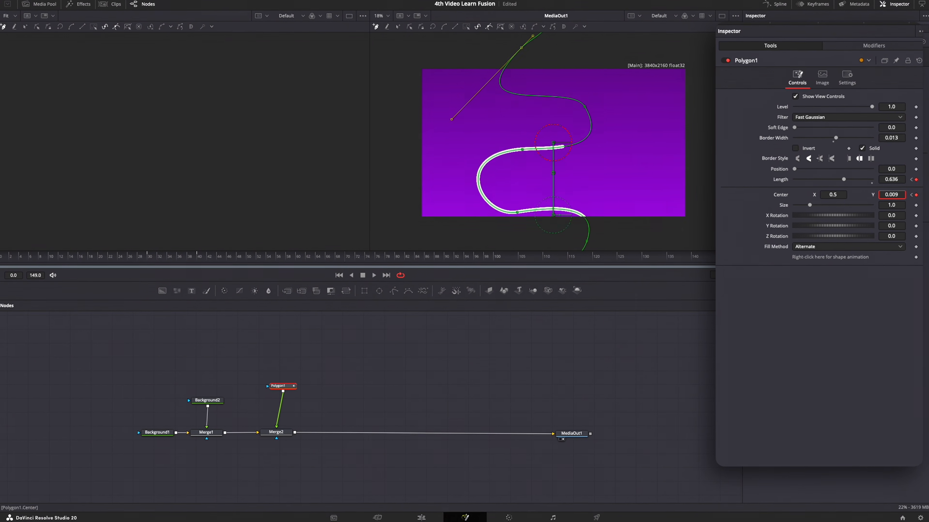
Step: Add hold keyframes at frame 80, animate the line's final growth at a further frame, and scrub through the animation
left_click(915, 194)
left_click_drag(405, 258, 516, 263)
left_click_drag(842, 179, 696, 201)
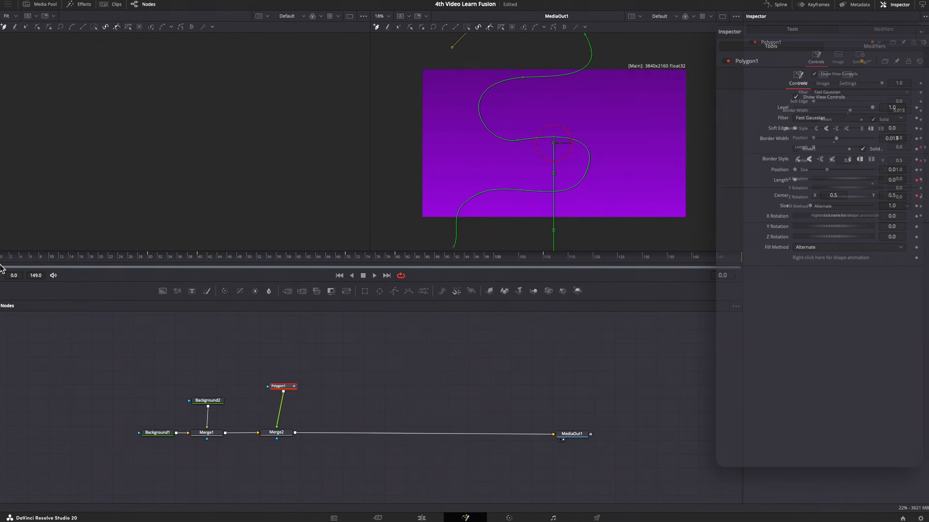
left_click_drag(2, 269, 443, 294)
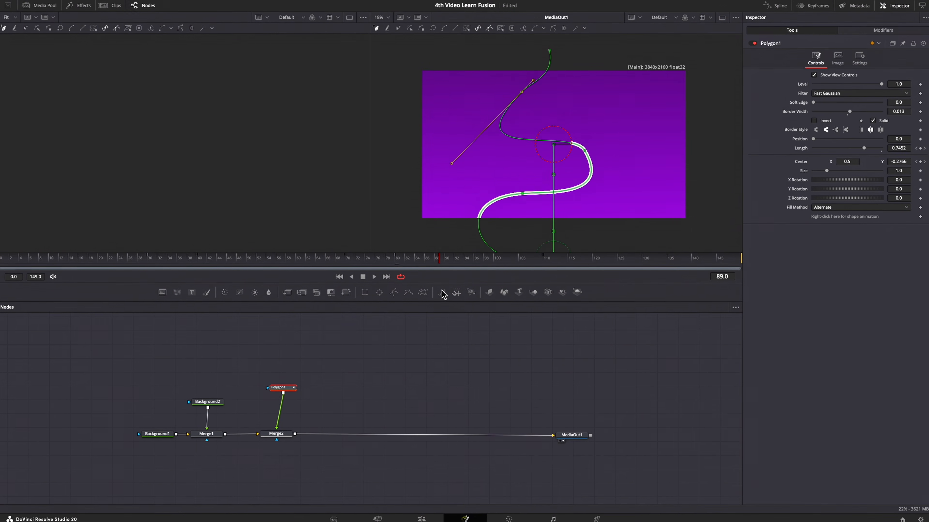
Step: Display Polygon1's Length and Displacement curves in the spline editor and ease them out of the first keyframes
left_click(775, 5)
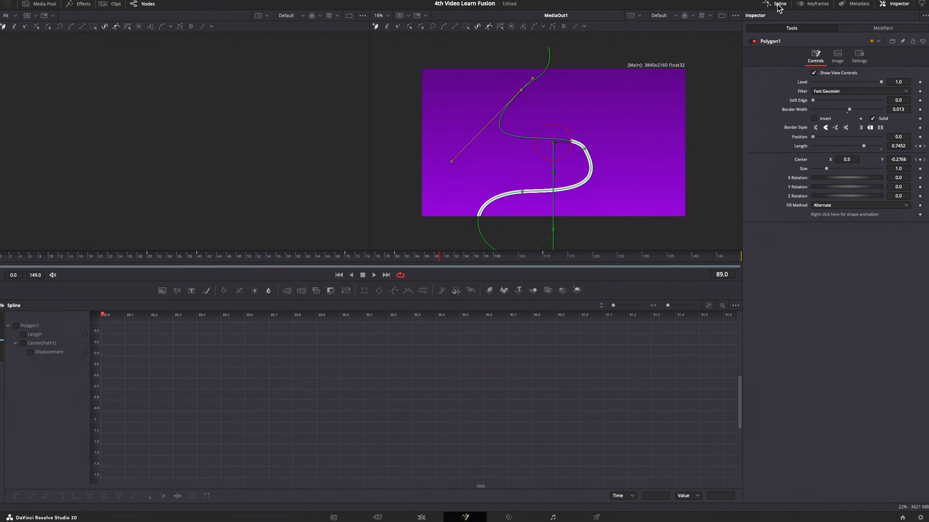
left_click(15, 327)
key("super+f")
left_click_drag(141, 436, 165, 463)
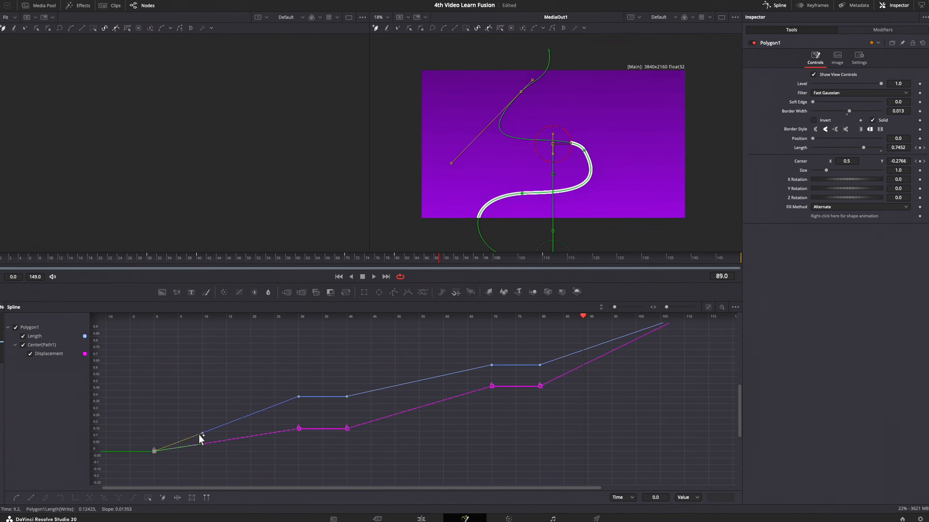
left_click_drag(202, 432, 257, 449)
left_click_drag(202, 443, 239, 456)
Step: Ease the Length and Displacement curves around the keyframes from frame 30 to frame 80
left_click_drag(283, 382, 309, 441)
left_click_drag(250, 414, 234, 408)
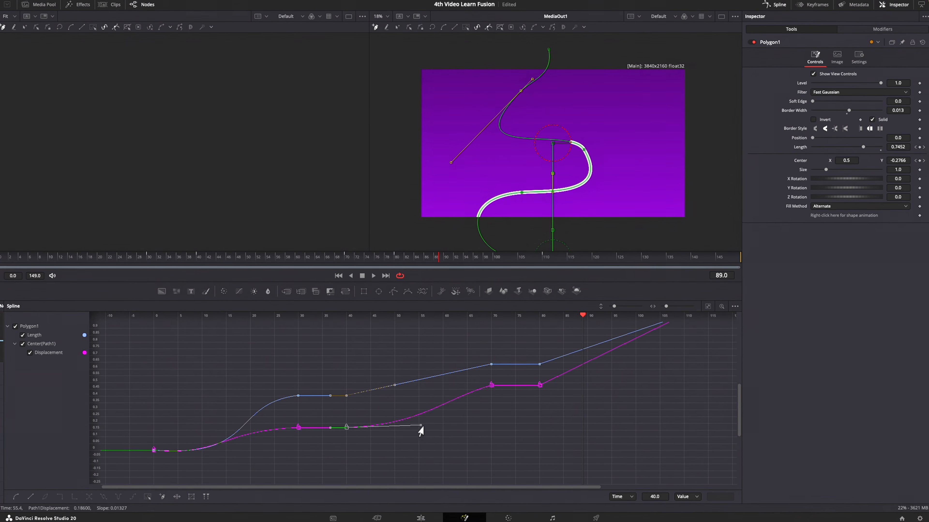
left_click_drag(489, 377, 575, 363)
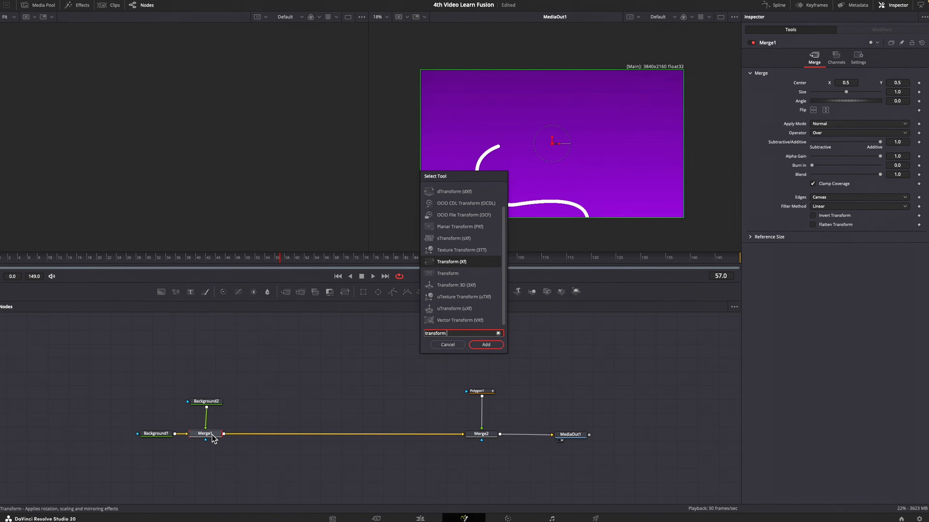
Step: Add a Transform node between Merge1 and Merge2, paste Polygon1's settings onto it, and scrub back to check the motion
key("Return")
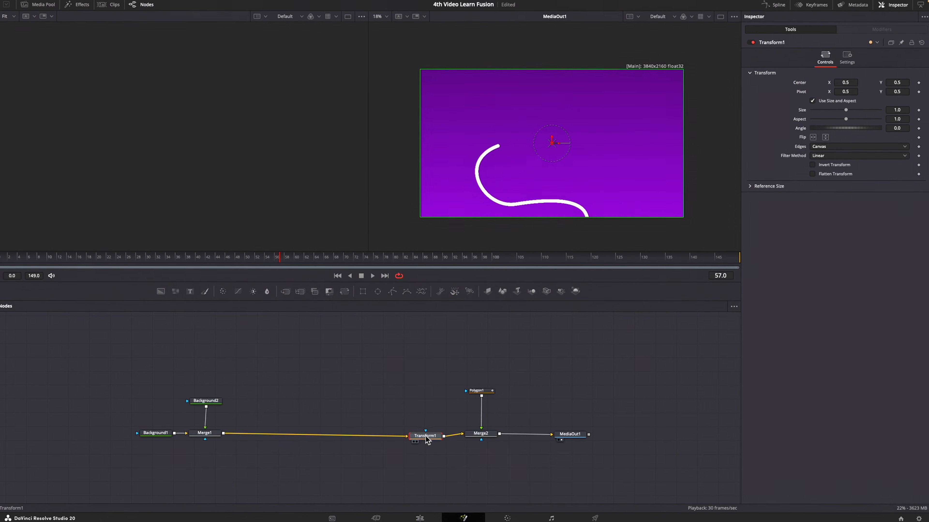
right_click(483, 393)
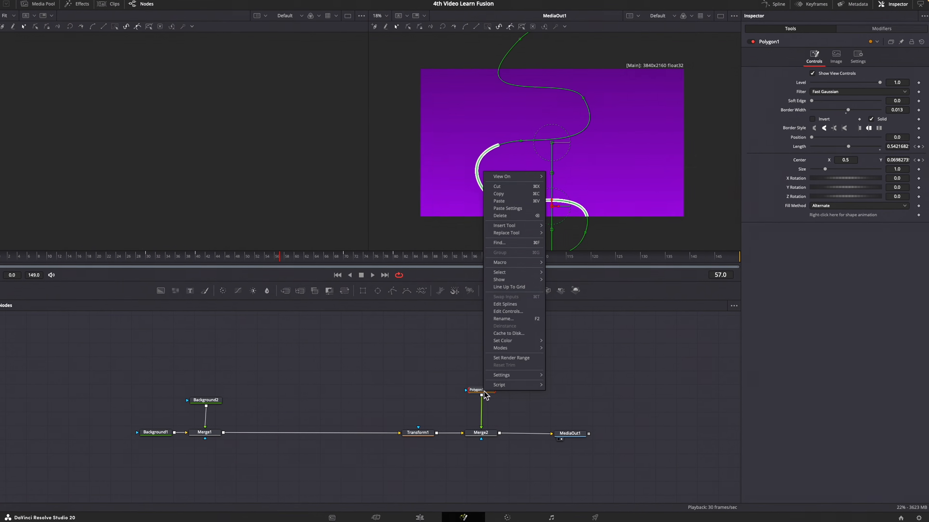
left_click(499, 196)
right_click(418, 435)
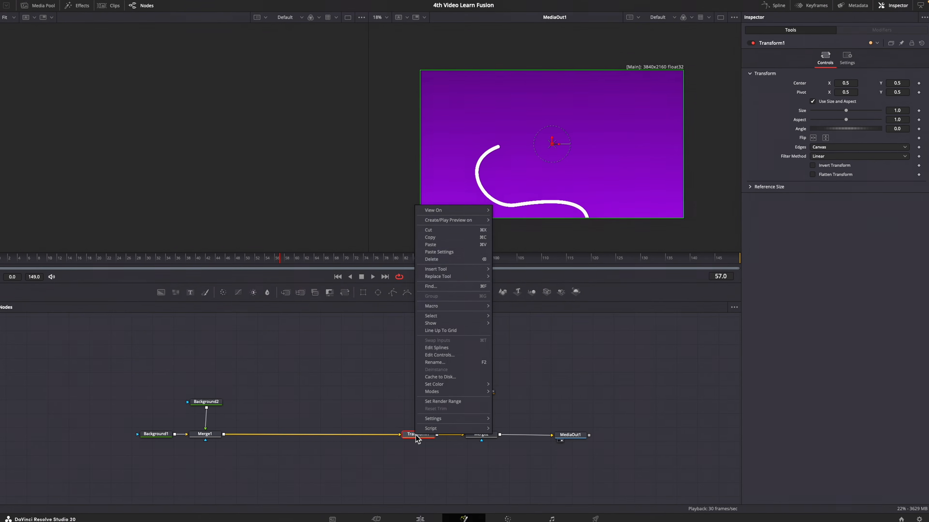
left_click(440, 251)
left_click_drag(282, 261, 123, 261)
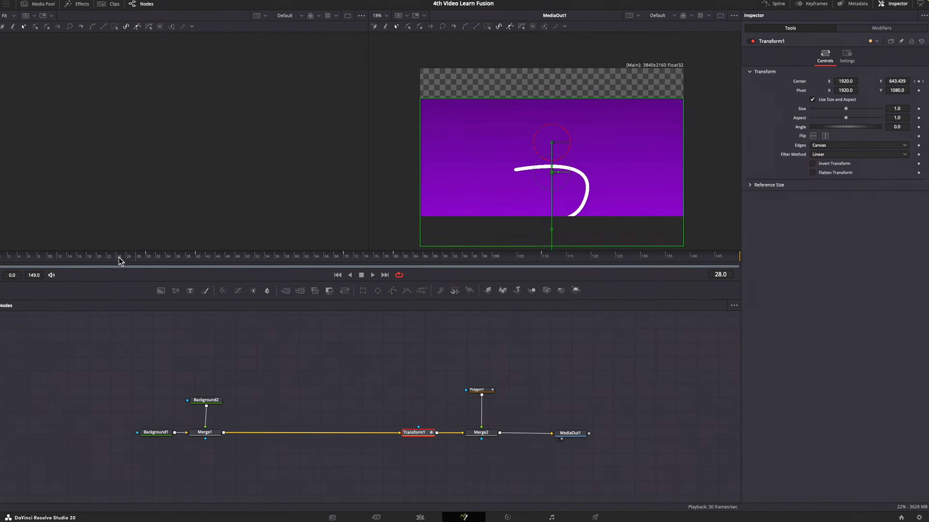
Step: Set Merge1's Edges to Mirror to fill the empty area behind the moving gradient, and scrub through the animation to check it
left_click_drag(11, 261, 349, 276)
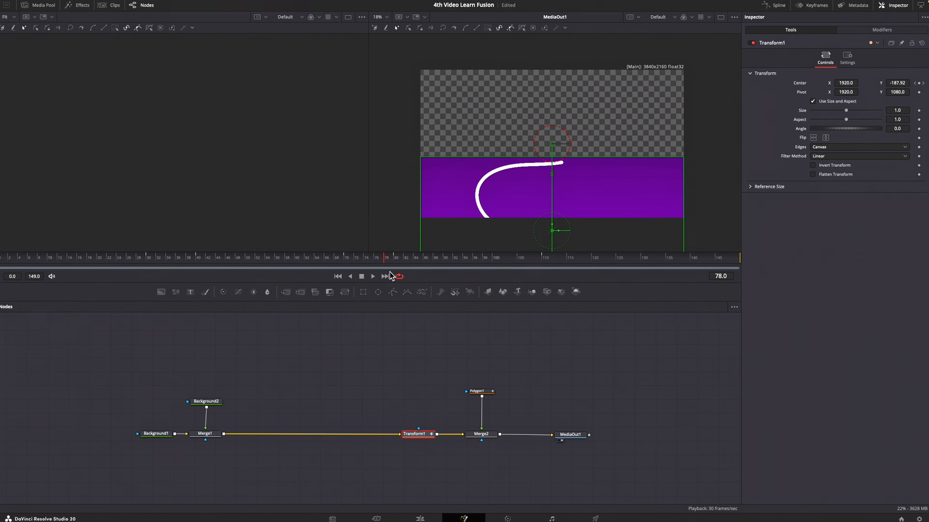
left_click(207, 434)
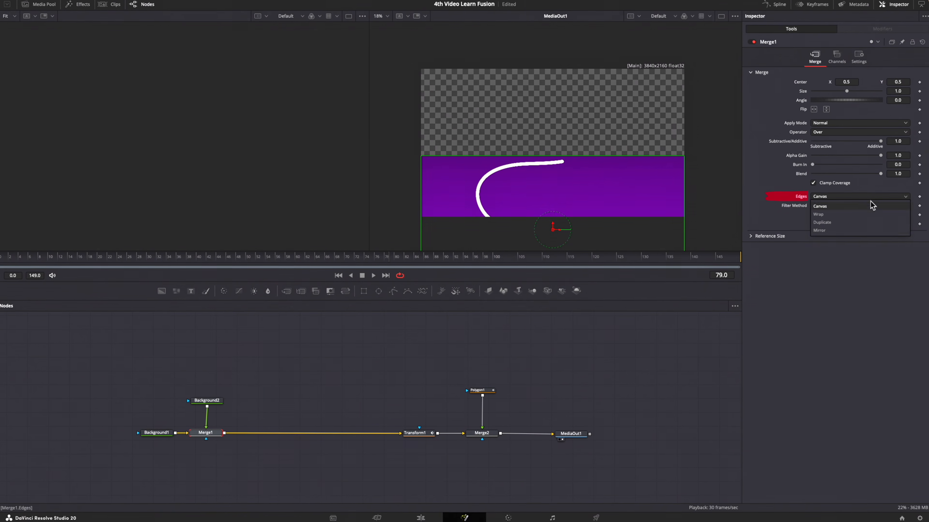
left_click(832, 231)
left_click_drag(250, 264, 239, 265)
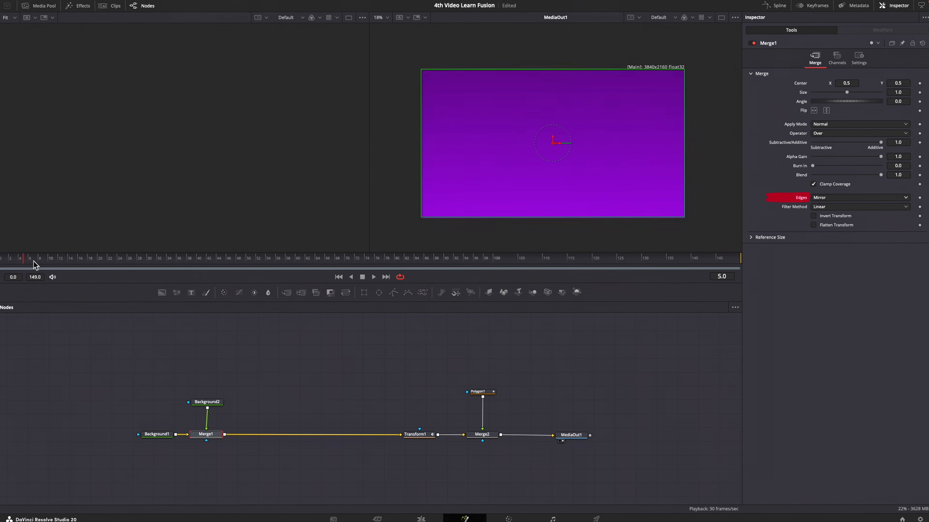
left_click_drag(34, 264, 605, 296)
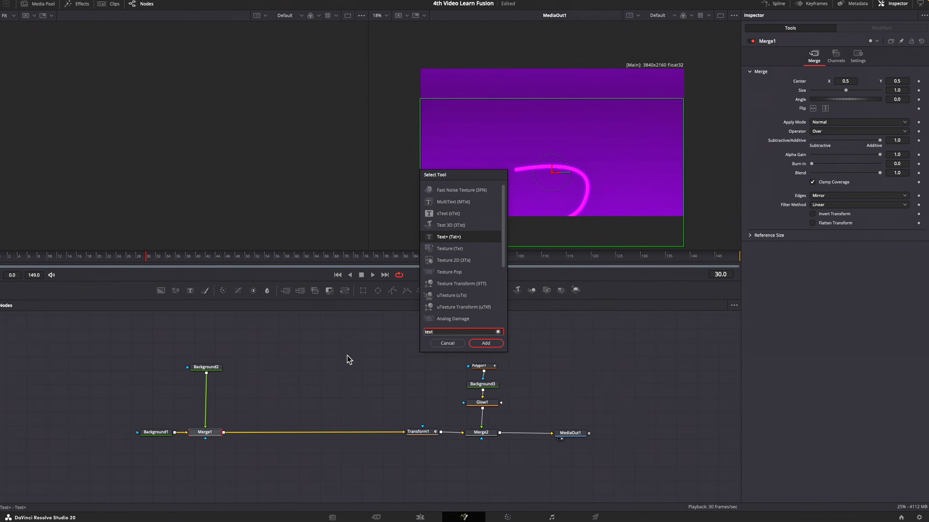
Step: Add a Text+ node merged after Merge1 and arrange Text1 above Merge3 in the node tree
key("Return")
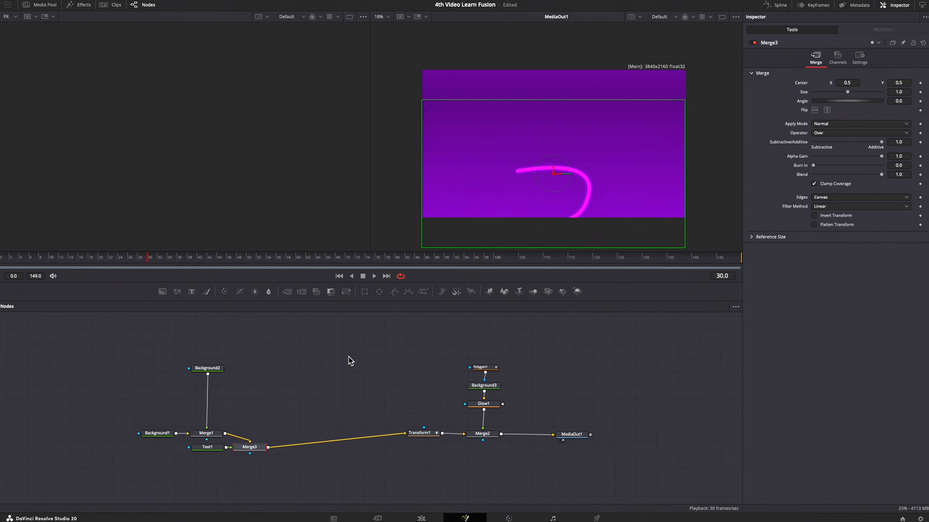
left_click_drag(218, 448, 252, 390)
left_click_drag(260, 448, 264, 435)
left_click_drag(246, 392, 253, 403)
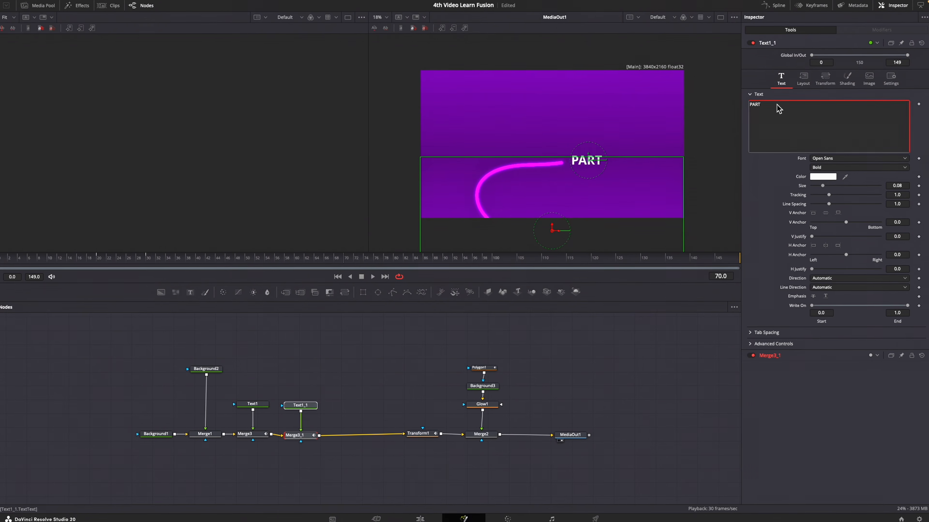
Step: Change the Text1_1 title to PART 2 and adjust Text1_1_1's vertical layout position at frame 110
type("2")
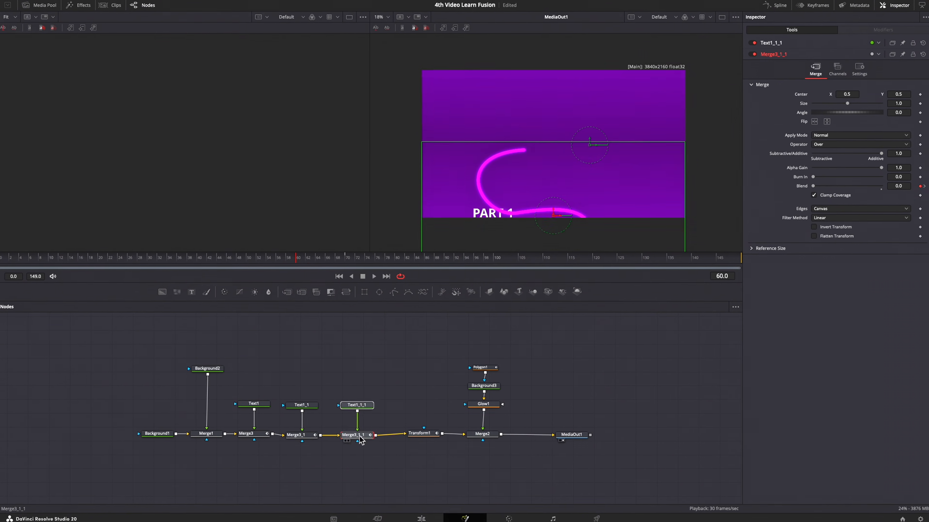
left_click(530, 259)
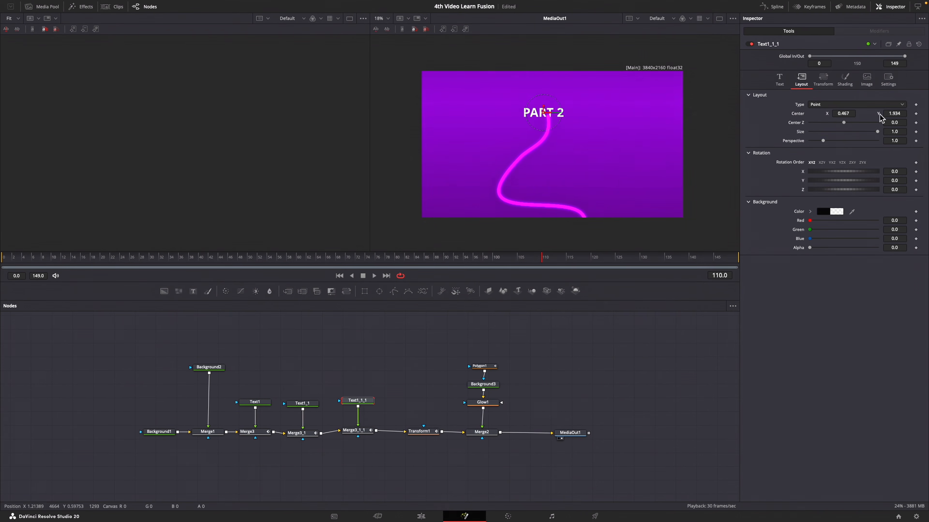
left_click_drag(879, 115, 883, 115)
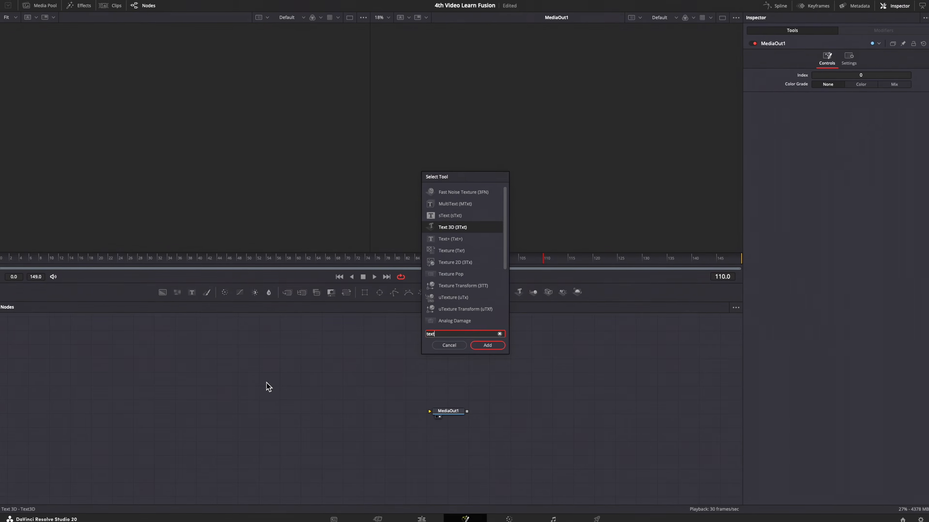
Step: Add a Text 3D node and a Renderer 3D node, connect them to MediaOut1, and select the text node
key("Return")
key("shift+space")
type("rende")
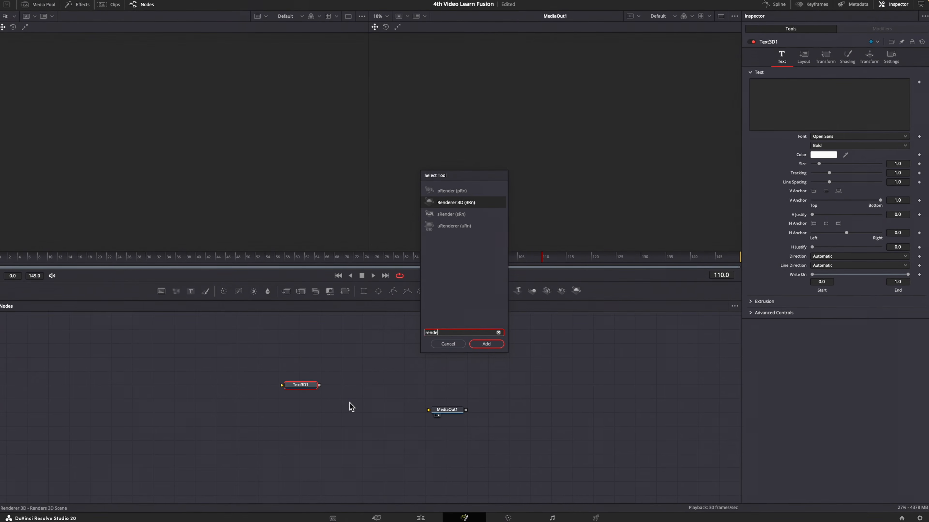
key("Return")
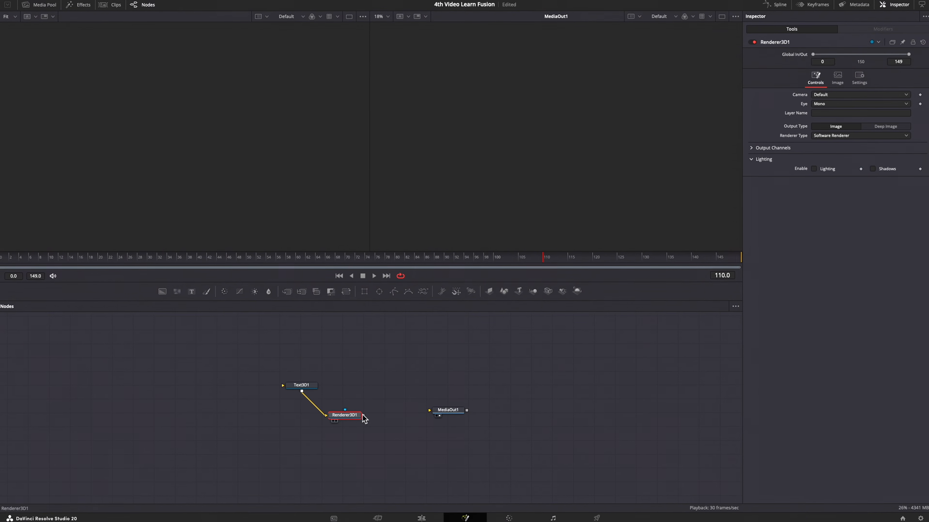
left_click_drag(438, 414, 459, 423)
left_click(350, 381)
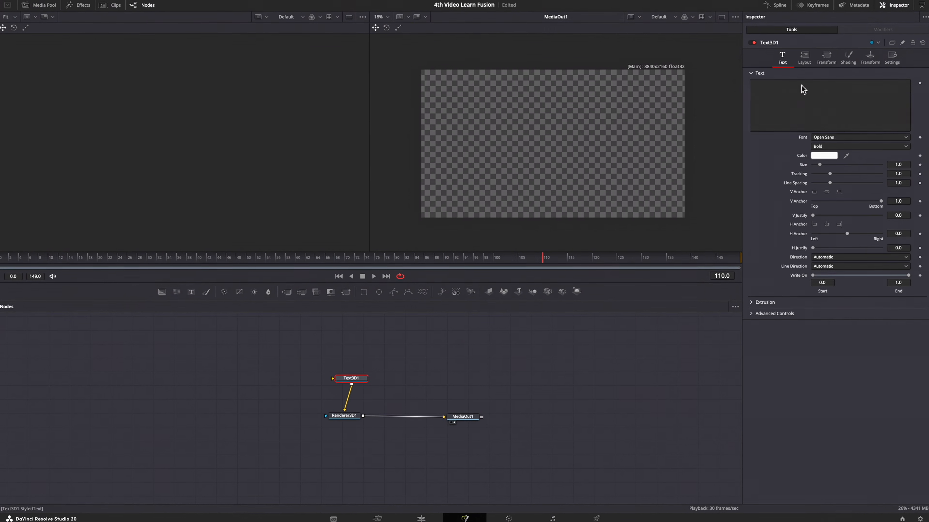
Step: Enter Fusion as the 3D text in the October Compressed Tamil font and colour it light green
type("on")
left_click(841, 136)
left_click(839, 266)
left_click(823, 155)
left_click_drag(451, 332, 449, 307)
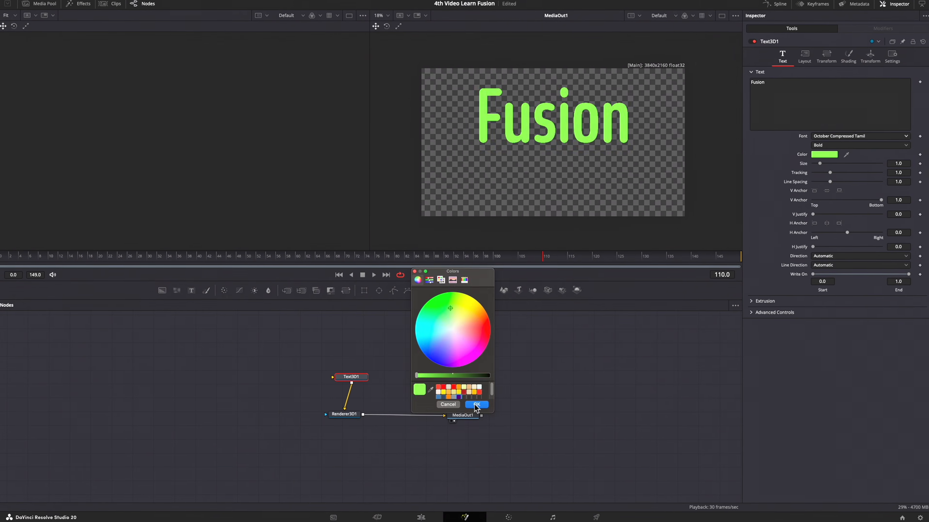
left_click(477, 405)
Step: Try out the 3D text's size, tracking, line spacing, anchors and vertical justification, and reduce its Write On end
left_click_drag(819, 164, 821, 166)
left_click_drag(828, 174, 828, 174)
left_click_drag(828, 183, 824, 184)
left_click_drag(880, 202, 827, 202)
left_click_drag(811, 216, 834, 216)
left_click_drag(845, 234, 856, 234)
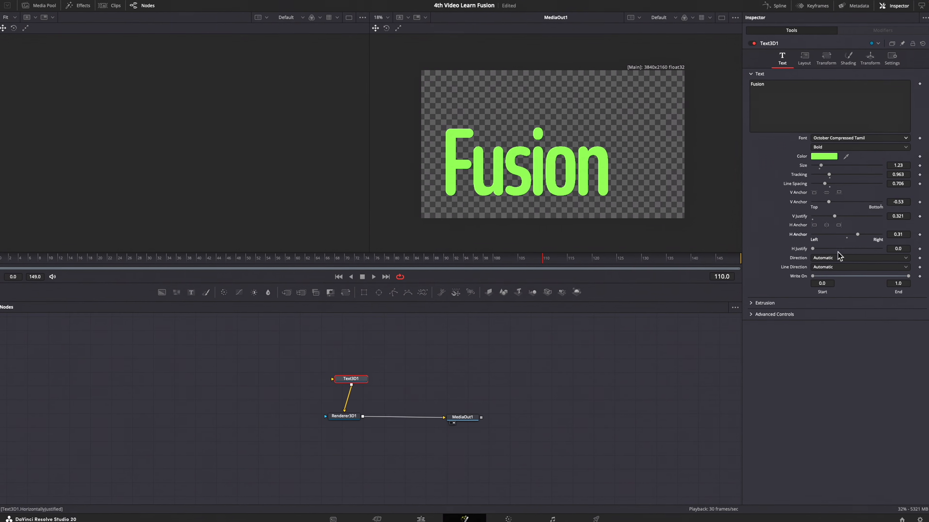
left_click_drag(907, 276, 861, 282)
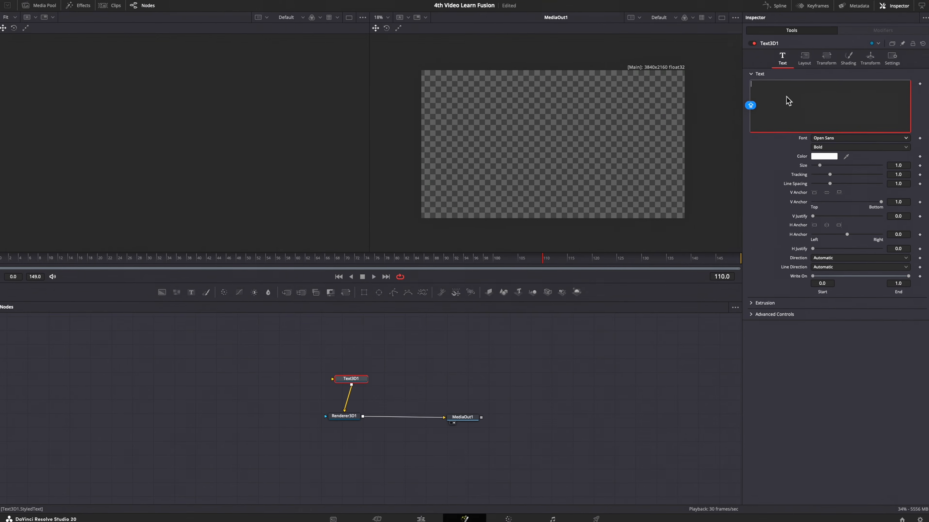
Step: Enter FUSION as the 3D text and set its font to Klein in the Black style
type("FUSIO")
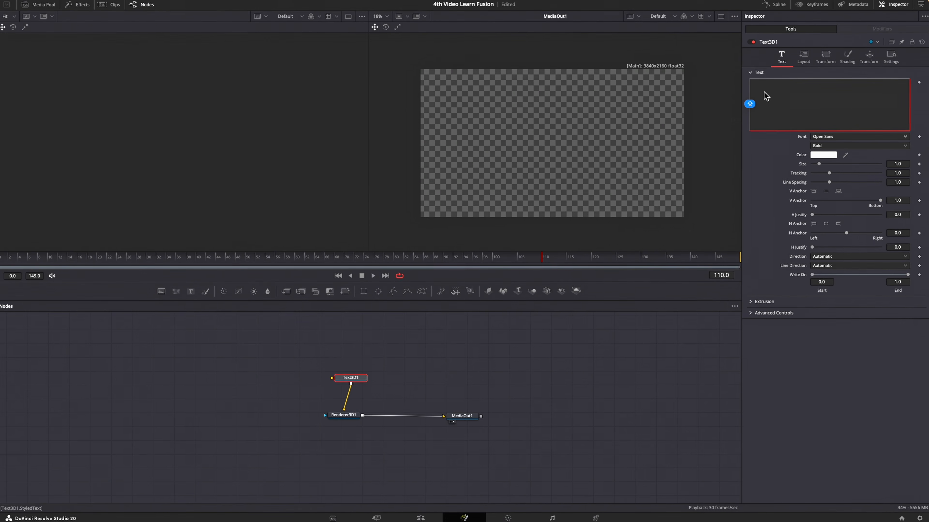
type("N")
left_click(838, 138)
type("KL")
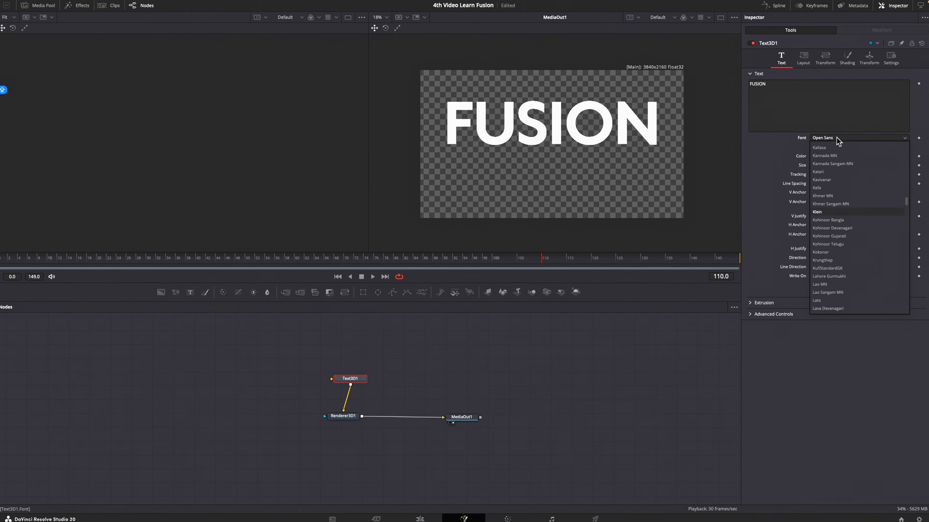
left_click(840, 209)
left_click(841, 145)
left_click(827, 218)
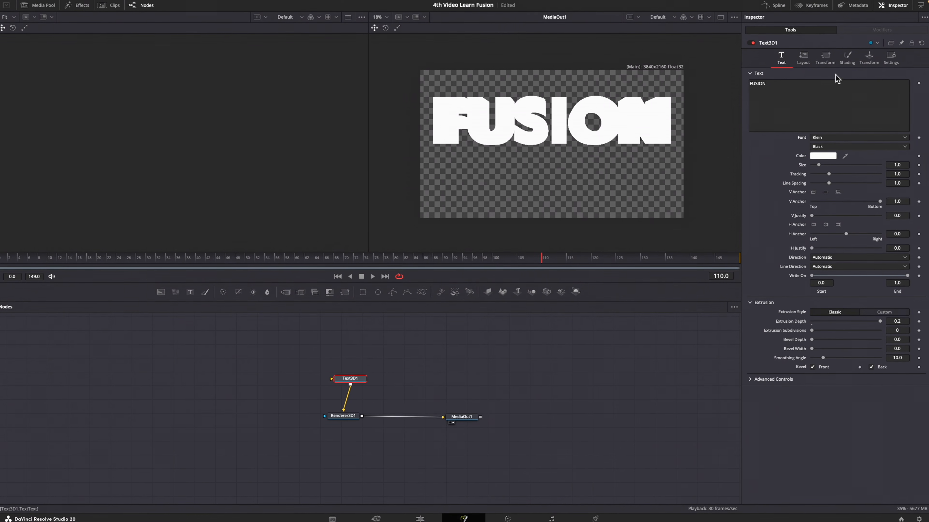
Step: Turn off Use One Material in the 3D text's shading and set the main material colour to red
left_click(847, 57)
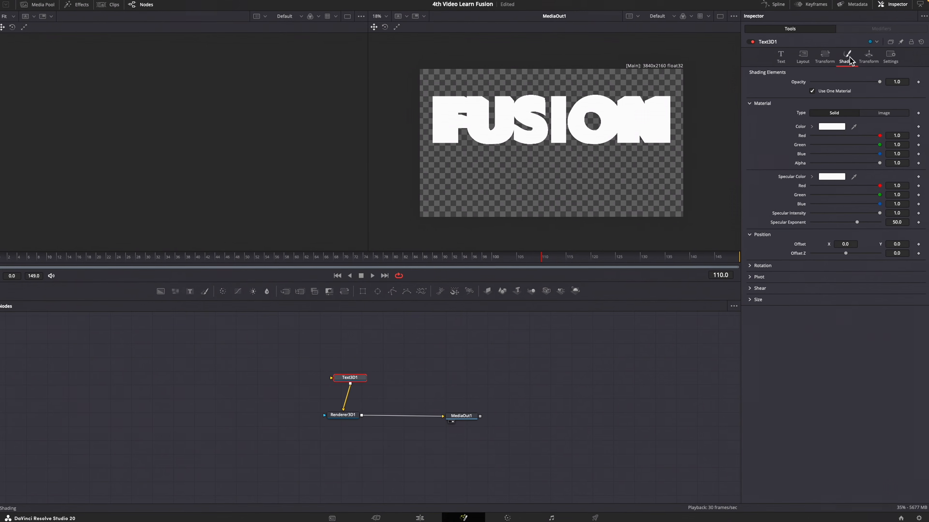
left_click(812, 91)
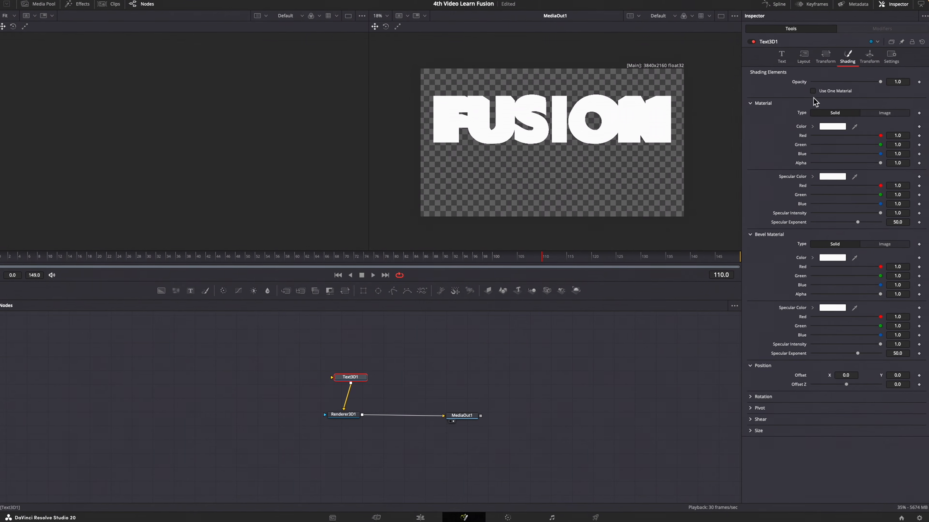
left_click(827, 128)
left_click(452, 392)
left_click(476, 406)
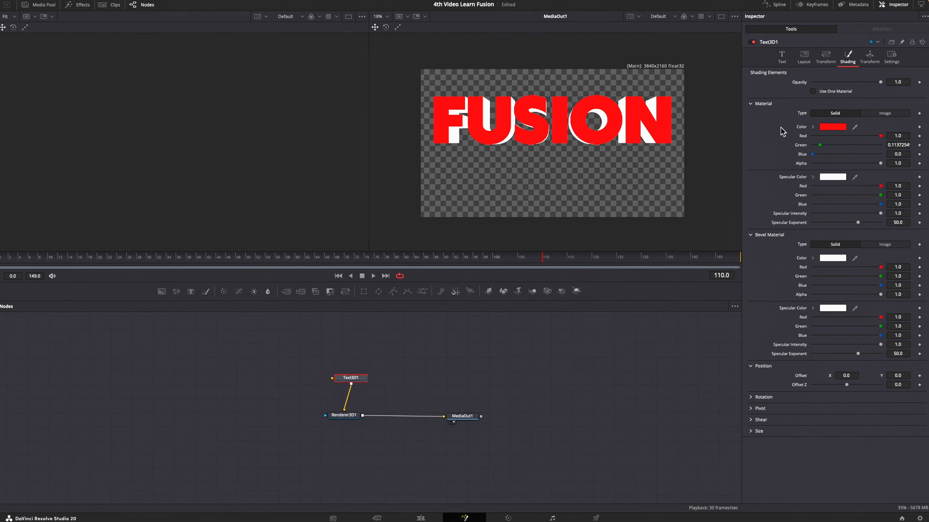
Step: Set the Follower's character rotation X to 360 at frame 30
left_click(782, 57)
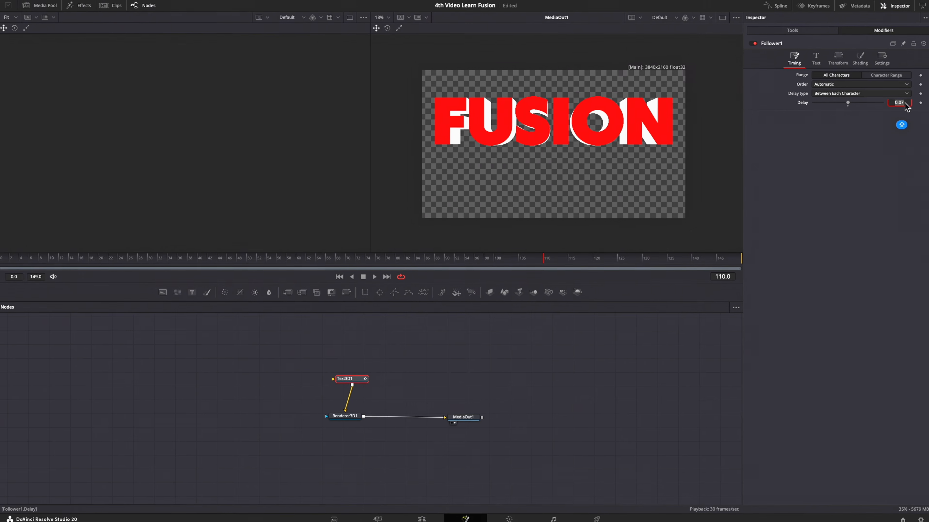
left_click(844, 65)
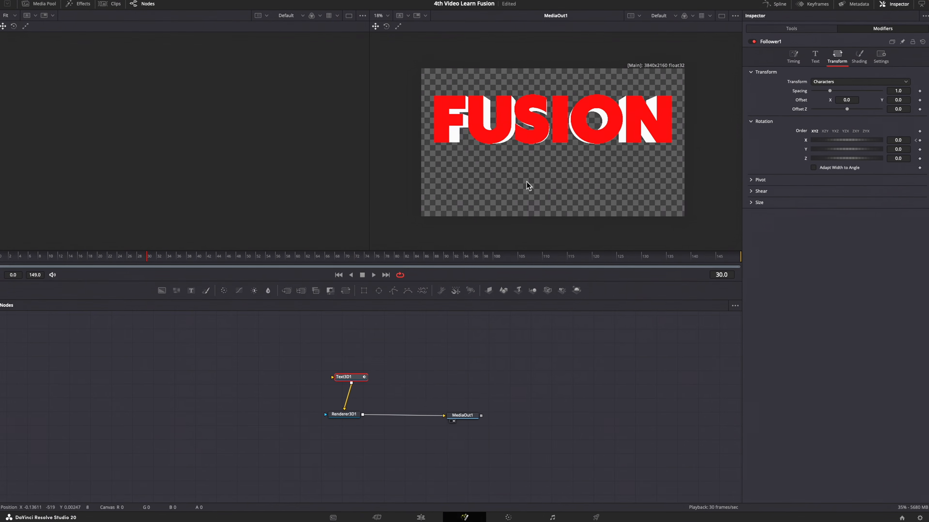
double_click(894, 140)
type("360")
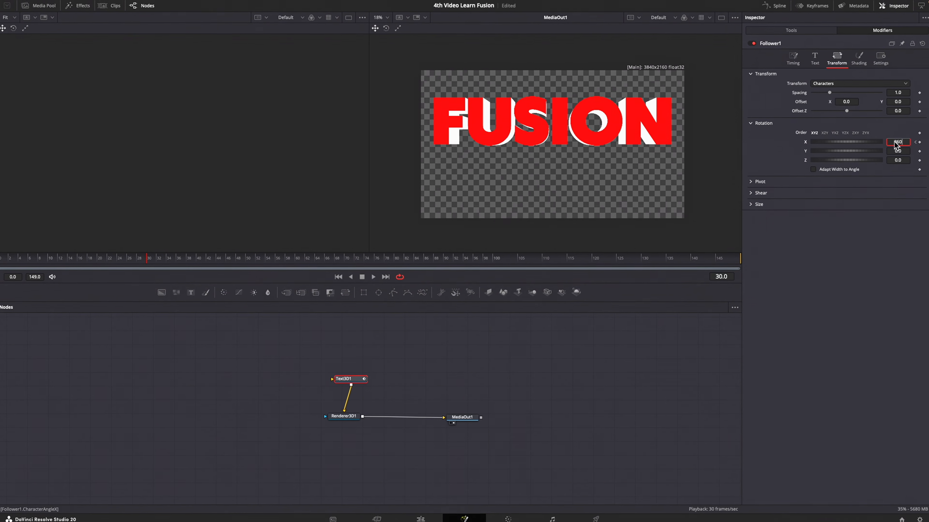
key("Tab")
Step: Set the Follower's character rotation X to 720 at frame 80
left_click(344, 261)
left_click(393, 261)
double_click(903, 140)
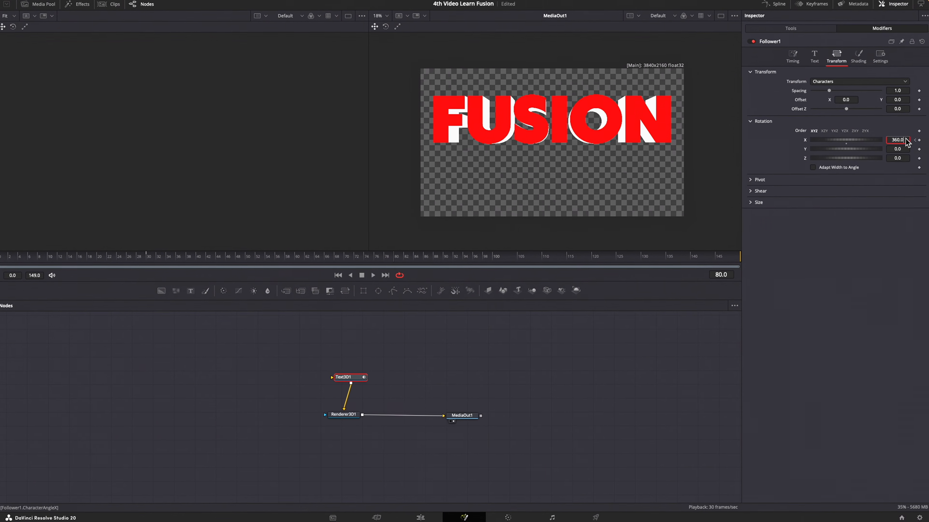
key("BackSpace")
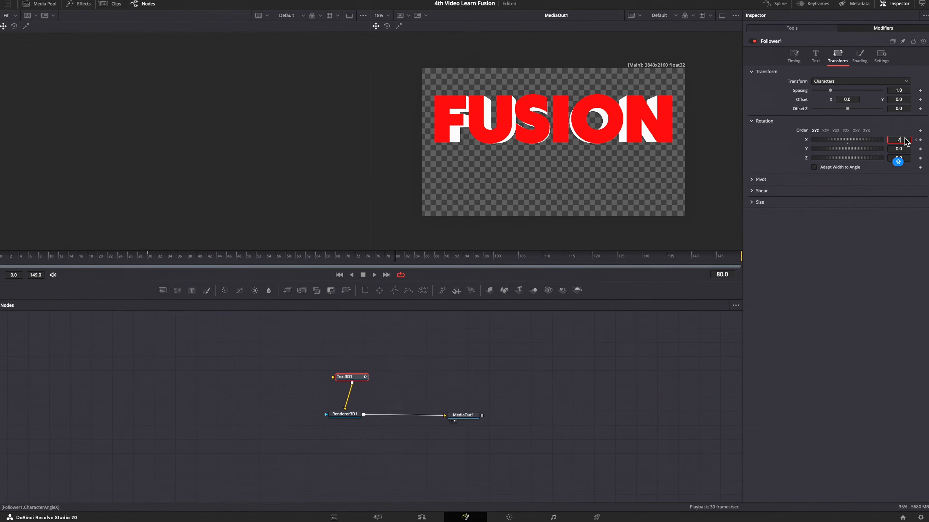
type("720")
key("Tab")
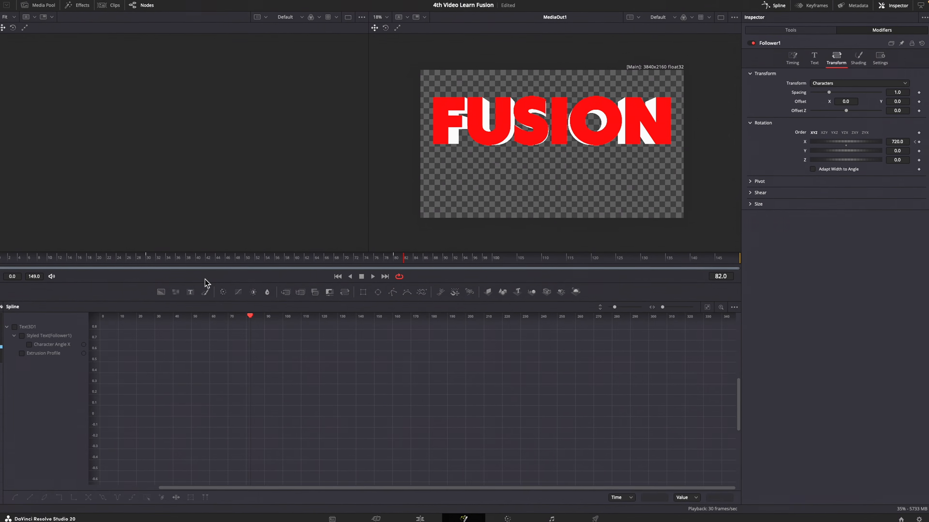
Step: Display the Character Angle X curve in the spline editor, fit it to view, and smooth all its keyframes
left_click(29, 345)
left_click(708, 308)
left_click_drag(693, 328, 137, 480)
key("shift+s")
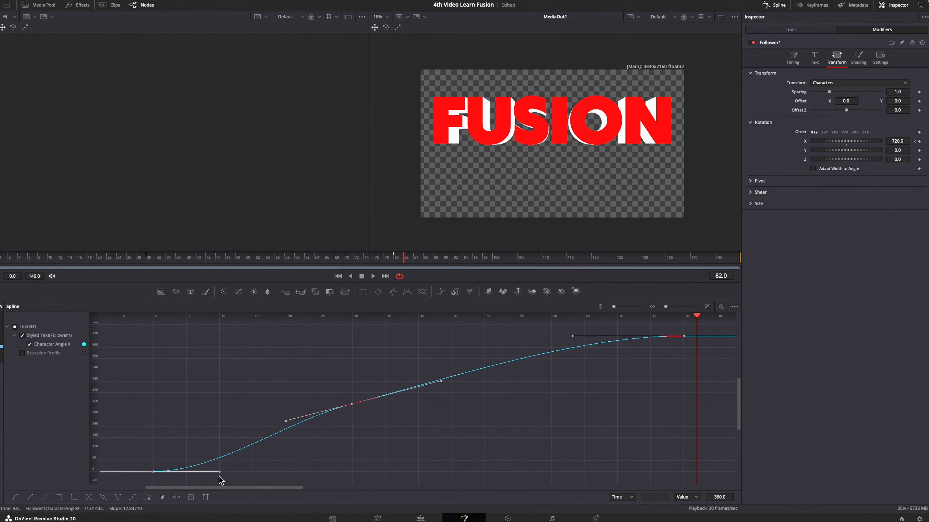
Step: Adjust the Character Angle X curve handles at frames 30 and 80 for a slight overshoot, and play the animation from the start
left_click_drag(294, 397, 296, 394)
scroll(512, 366, "up", 2)
left_click_drag(574, 357, 551, 334)
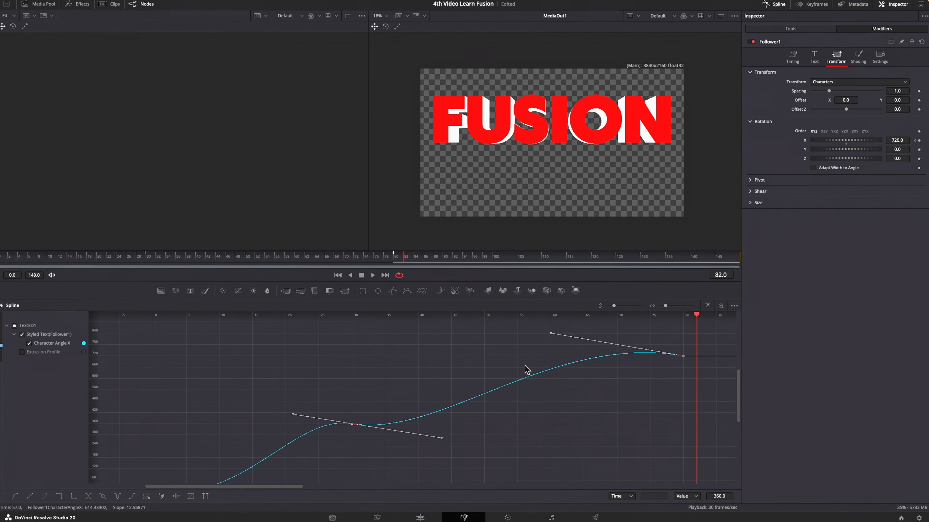
key("super+f")
left_click_drag(403, 261, 1, 263)
key("space")
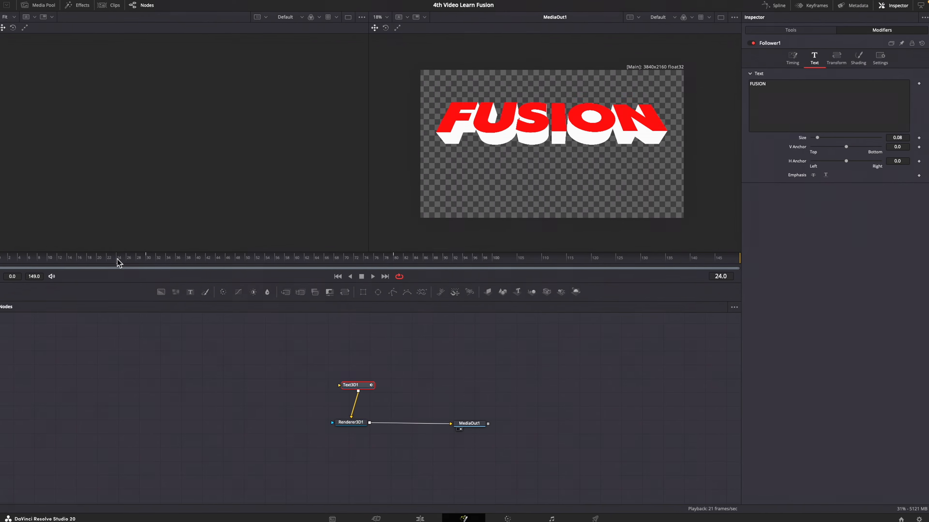
Step: Keyframe the Follower's text to switch from FUSION to GUIDE at frame 22 and back to FUSION near frame 59
left_click(919, 83)
key("BackSpace")
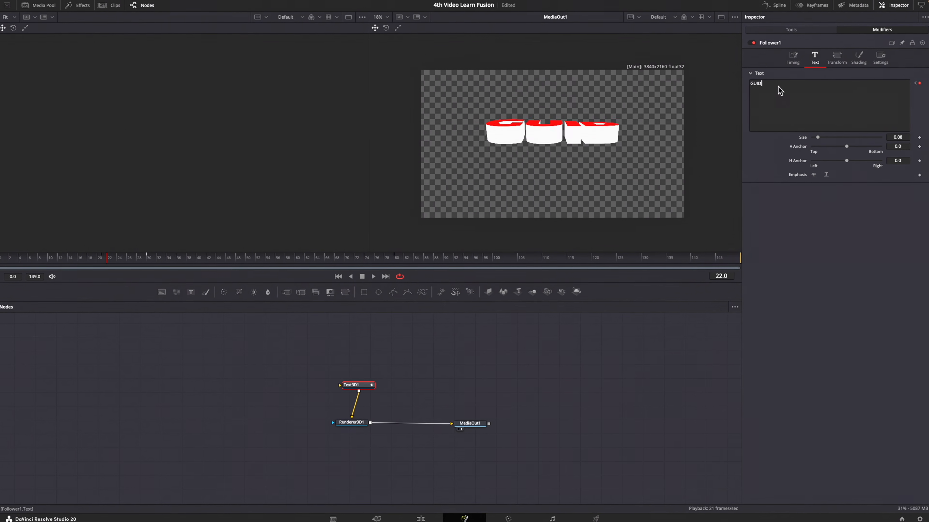
mouse_move(120, 256)
left_mouse_down()
mouse_move(72, 261)
mouse_move(115, 261)
left_mouse_up()
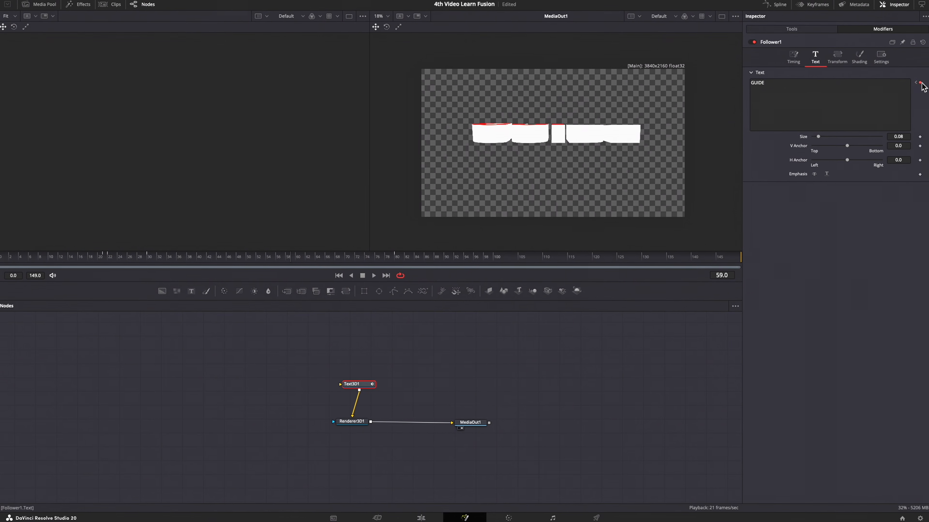
type("FUSION")
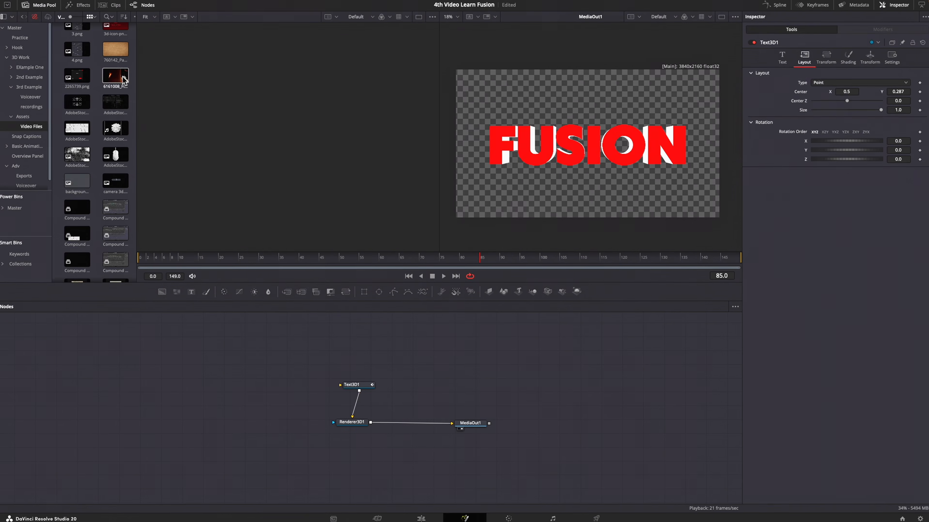
Step: Bring the AdobeStock_629569277.mov clip in from the media pool, merge it with Renderer3D1, and arrange the nodes below the renderer
left_click_drag(83, 93, 250, 398)
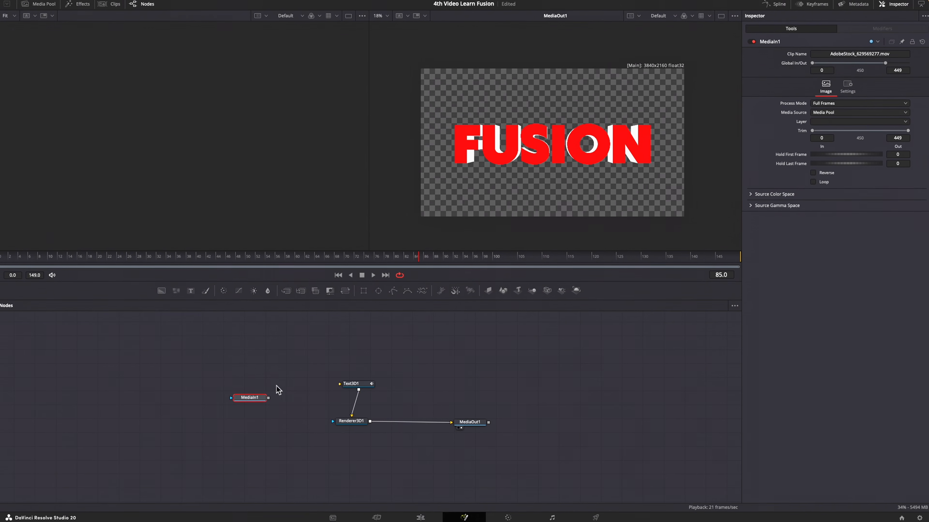
left_click_drag(255, 399, 370, 422)
left_click_drag(348, 474, 322, 471)
mouse_move(376, 472)
left_mouse_down()
mouse_move(270, 418)
mouse_move(380, 458)
left_mouse_up()
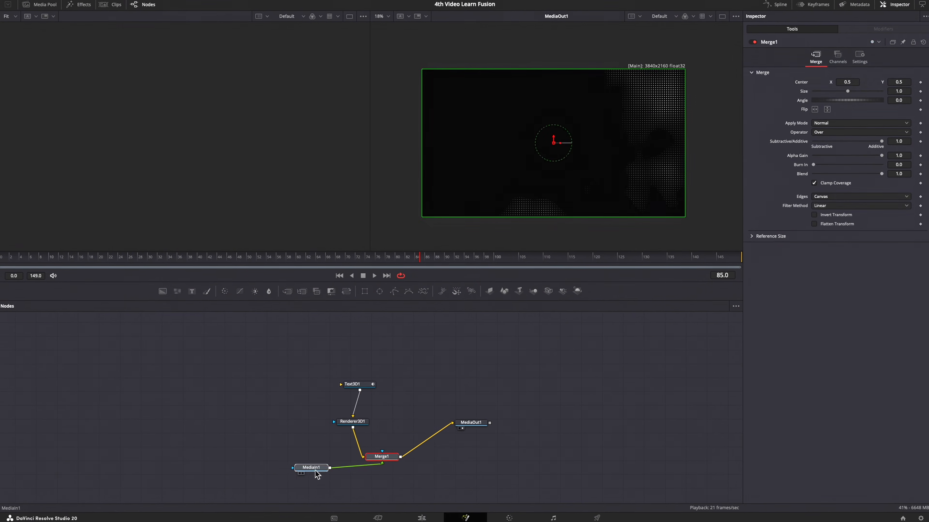
Step: Line up MediaIn1 with Merge1 below the renderer and swap the merge inputs so the FUSION title composites over the clip
left_click_drag(315, 471, 297, 458)
left_click_drag(379, 457, 373, 456)
left_click(372, 452)
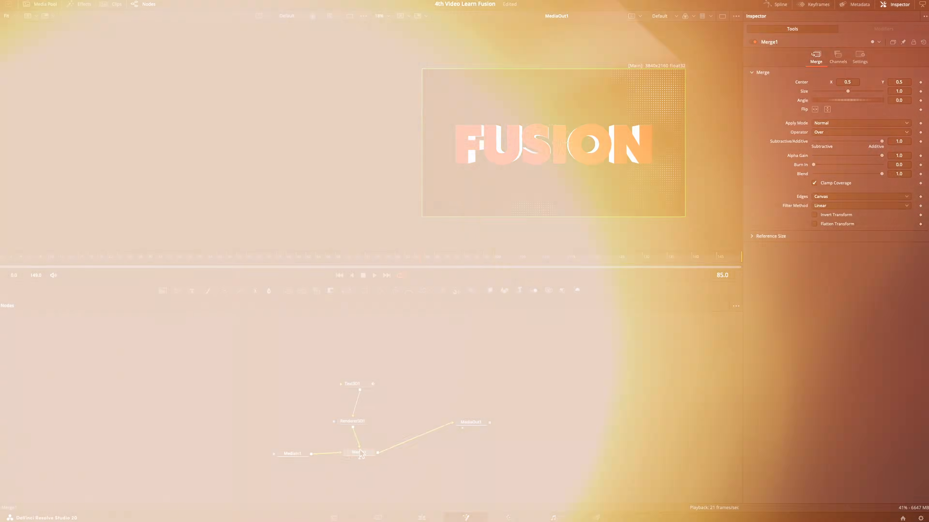
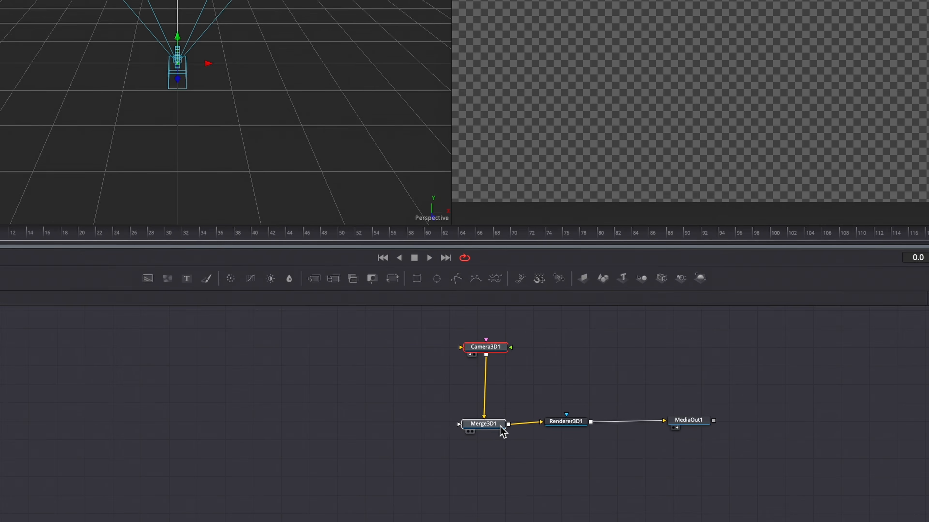
Step: Build the basic 3D chain by connecting Camera3D1 to Merge3D1, Merge3D1 to Renderer3D1, and Renderer3D1 to MediaOut1, with the nodes aligned
left_click(500, 427)
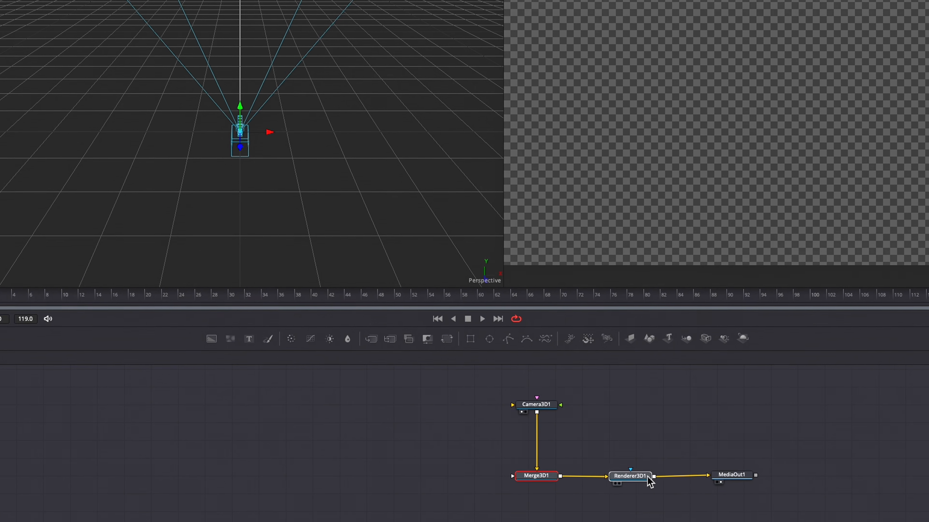
left_click_drag(647, 476, 650, 477)
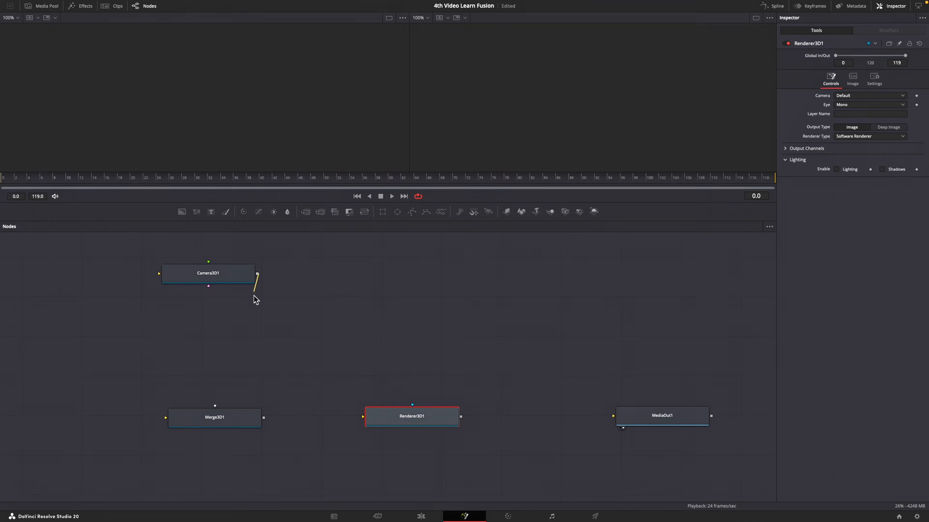
left_click_drag(255, 296, 207, 417)
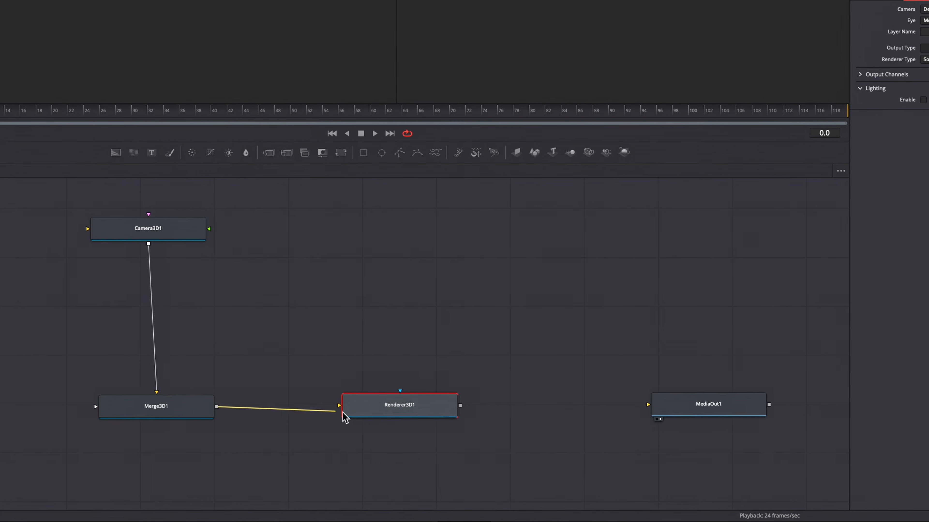
left_click_drag(343, 417, 379, 418)
left_click_drag(460, 410, 614, 430)
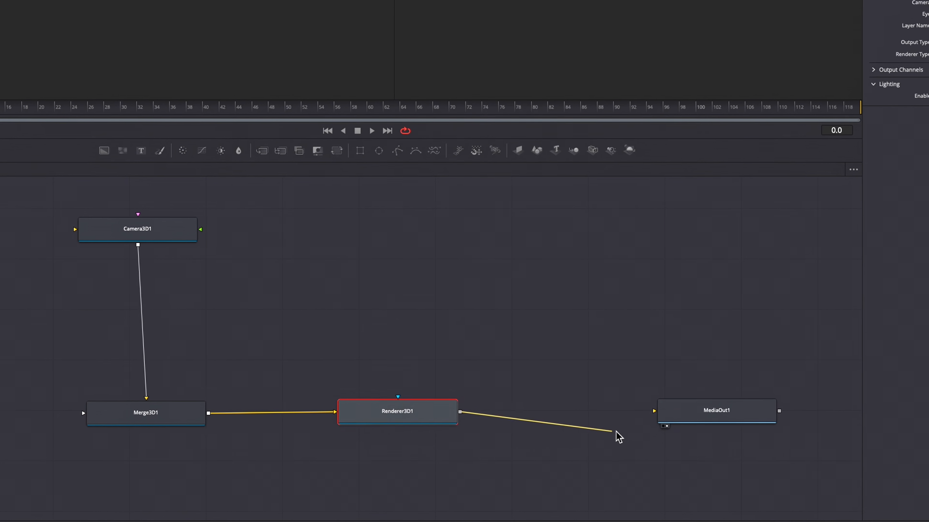
left_click_drag(685, 423, 684, 423)
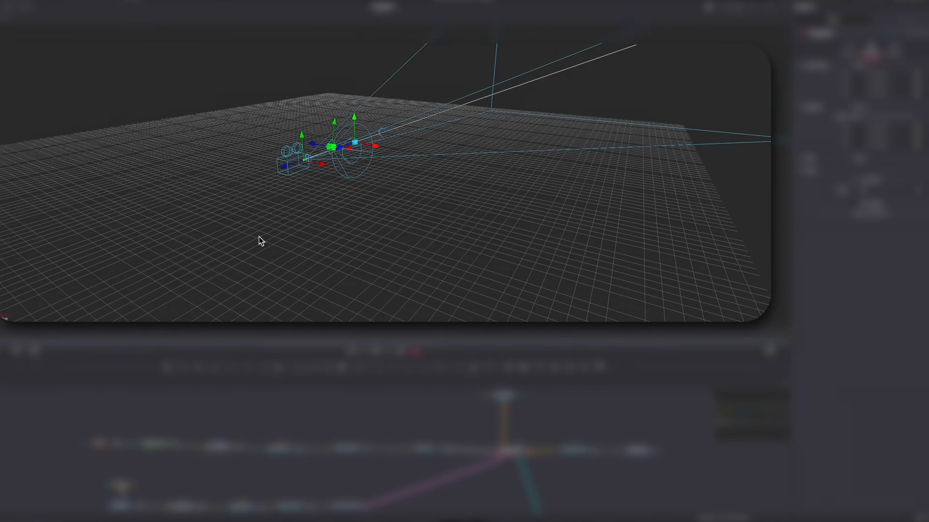
Step: Examine the 3D scene in the perspective viewer from several angles and distances, including a close view of the ring
left_click_drag(259, 237, 720, 191)
mouse_move(638, 187)
left_mouse_down()
mouse_move(647, 203)
mouse_move(849, 185)
mouse_move(611, 224)
mouse_move(622, 187)
mouse_move(644, 170)
left_mouse_up()
scroll(618, 181, "up", 5)
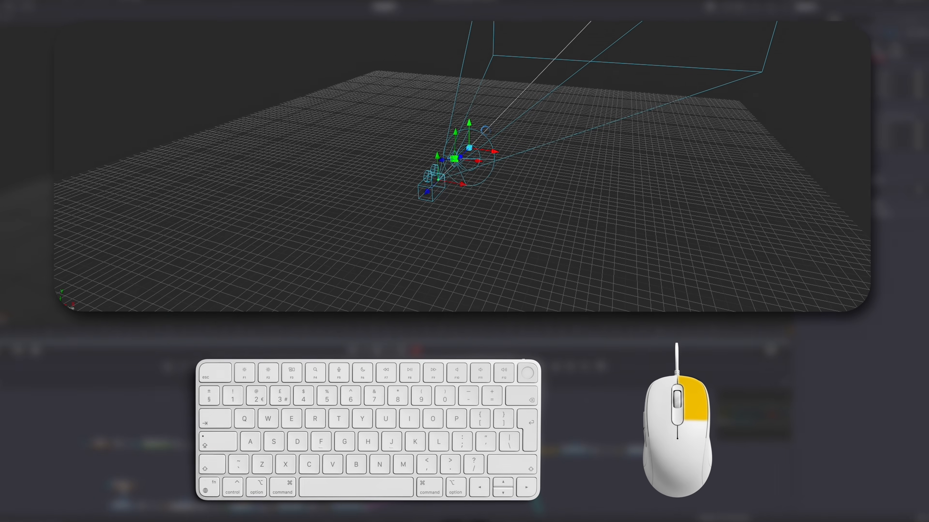
left_click_drag(794, 182, 663, 230)
scroll(663, 230, "down", 5)
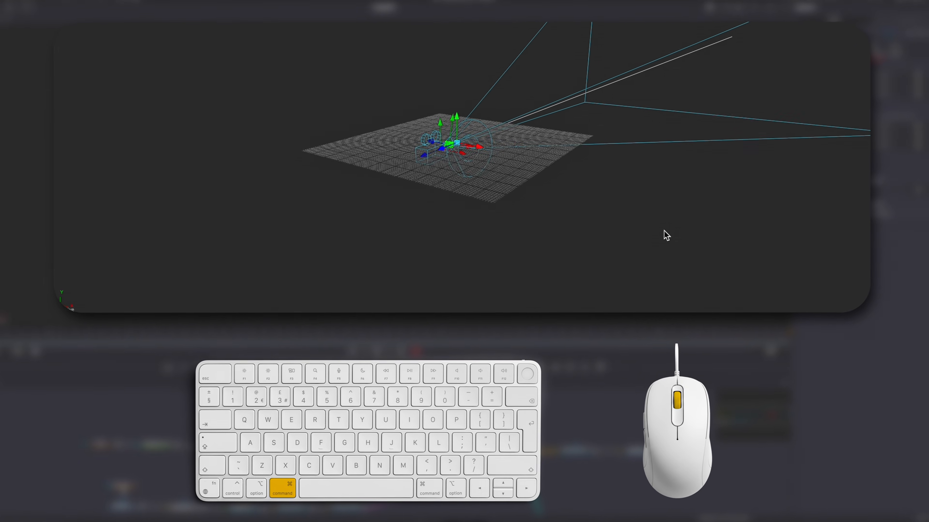
scroll(664, 235, "up", 5)
scroll(665, 234, "down", 5)
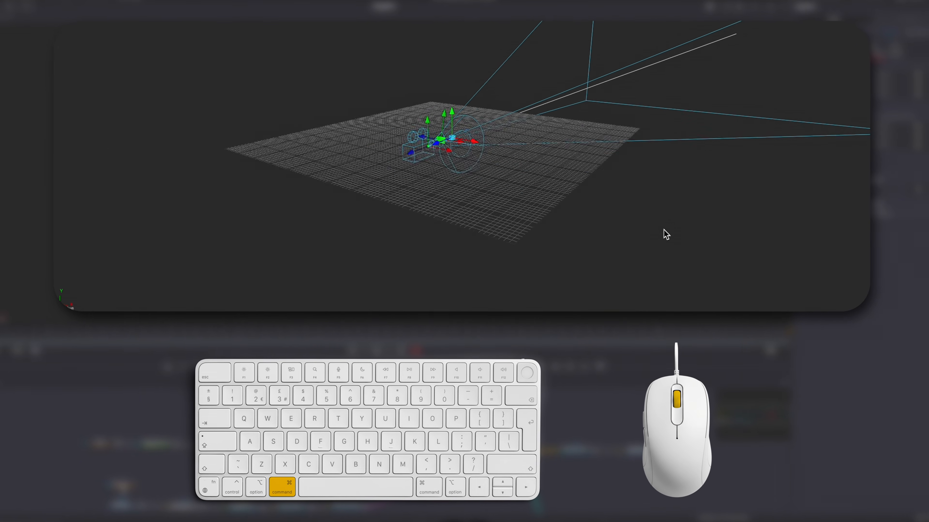
scroll(664, 234, "up", 3)
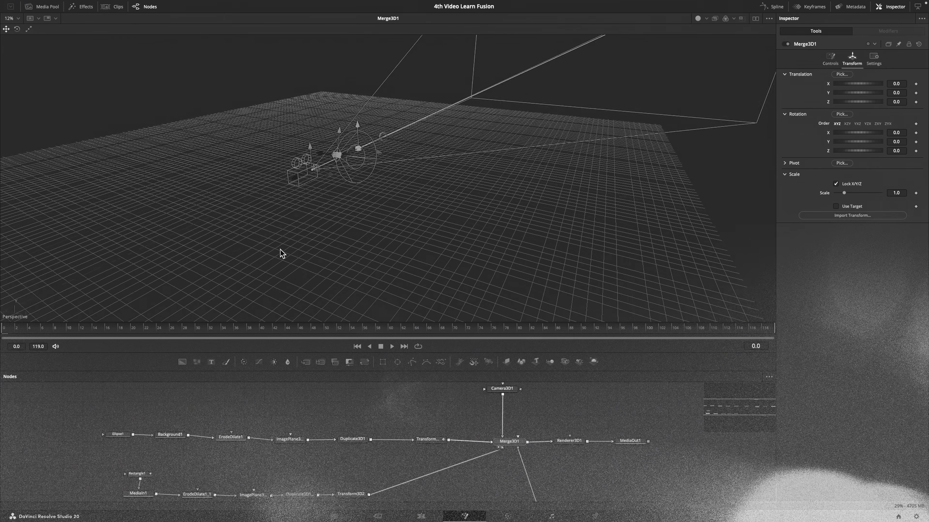
left_click_drag(280, 253, 601, 236)
scroll(602, 236, "up", 4)
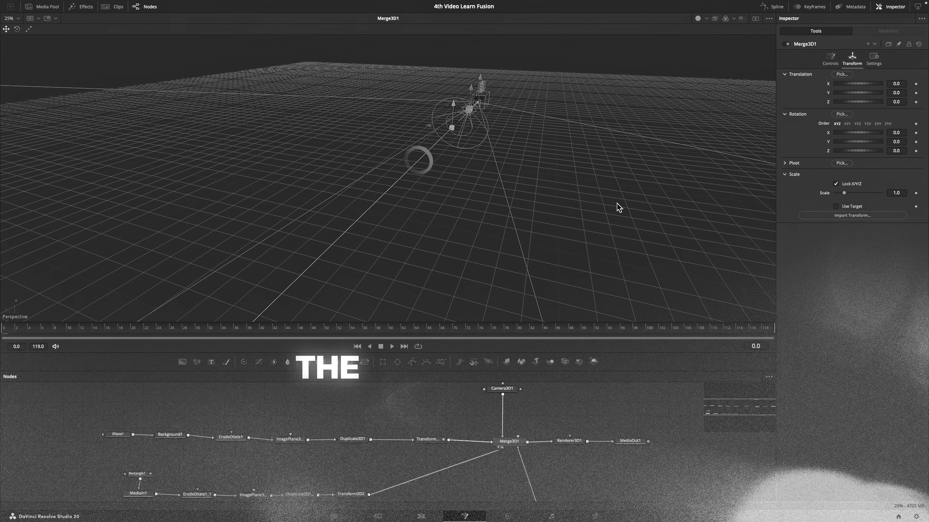
mouse_move(542, 200)
left_mouse_down()
mouse_move(555, 224)
mouse_move(736, 206)
mouse_move(517, 241)
mouse_move(528, 201)
mouse_move(550, 191)
left_mouse_up()
scroll(528, 201, "up", 4)
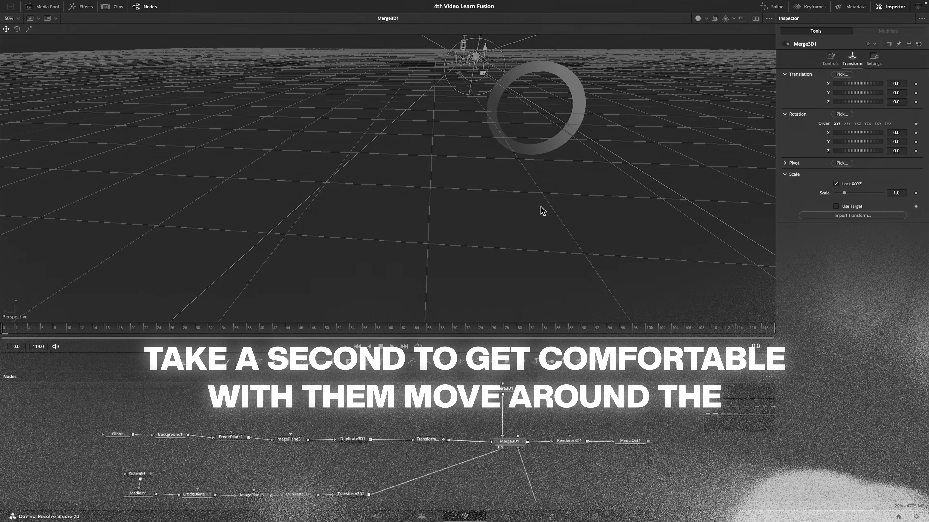
mouse_move(733, 1)
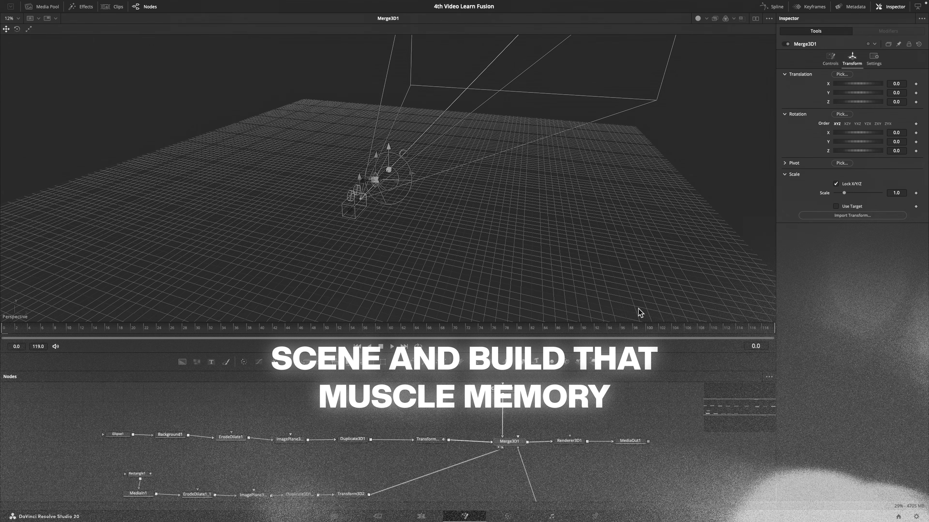
left_click_drag(634, 230, 611, 292)
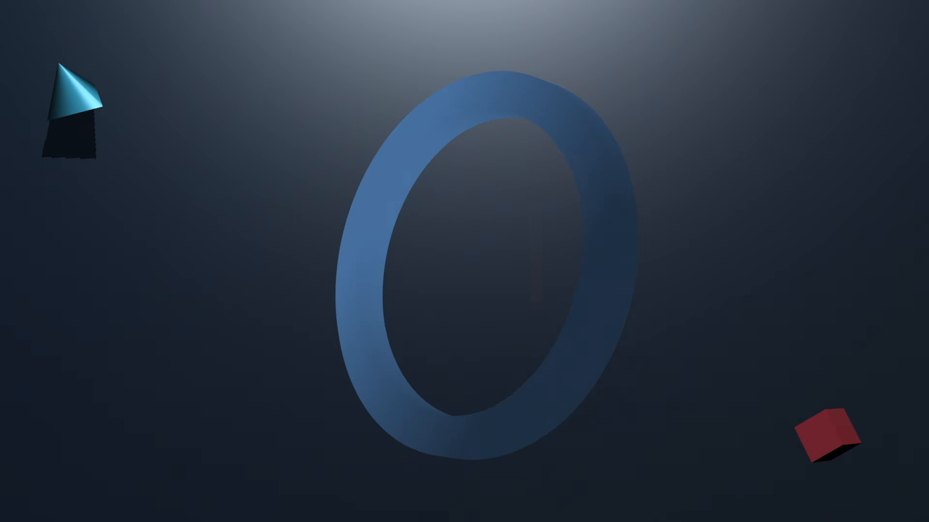
Step: Link the Merge3D1 output to Renderer3D1 and send the rendered image to MediaOut1
left_click_drag(247, 274, 392, 431)
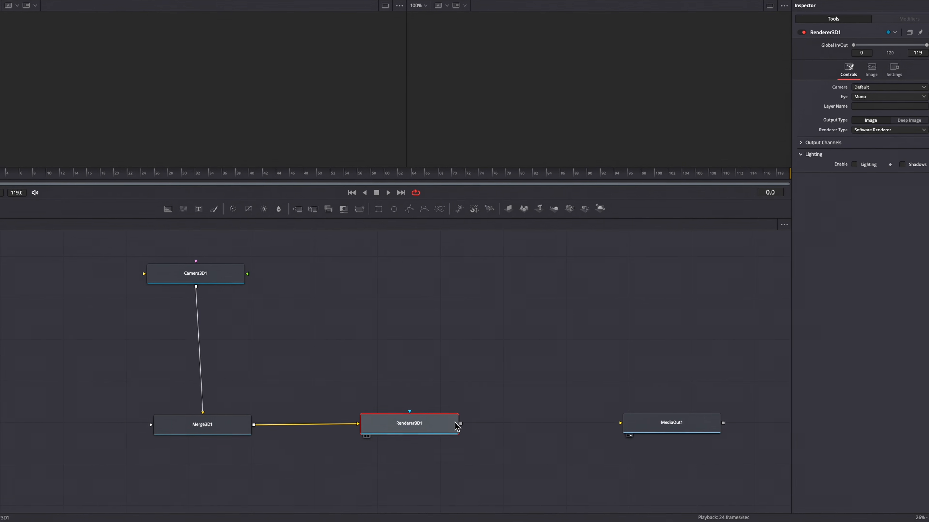
left_click_drag(459, 424, 646, 432)
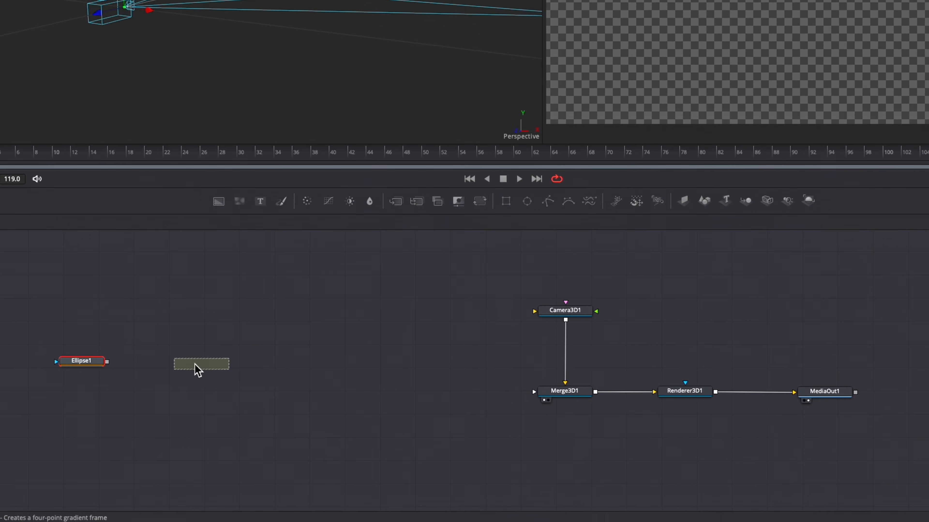
Step: Add a Background node beside Ellipse1 and connect the ellipse as its mask
left_click(198, 365)
left_click_drag(107, 362, 234, 369)
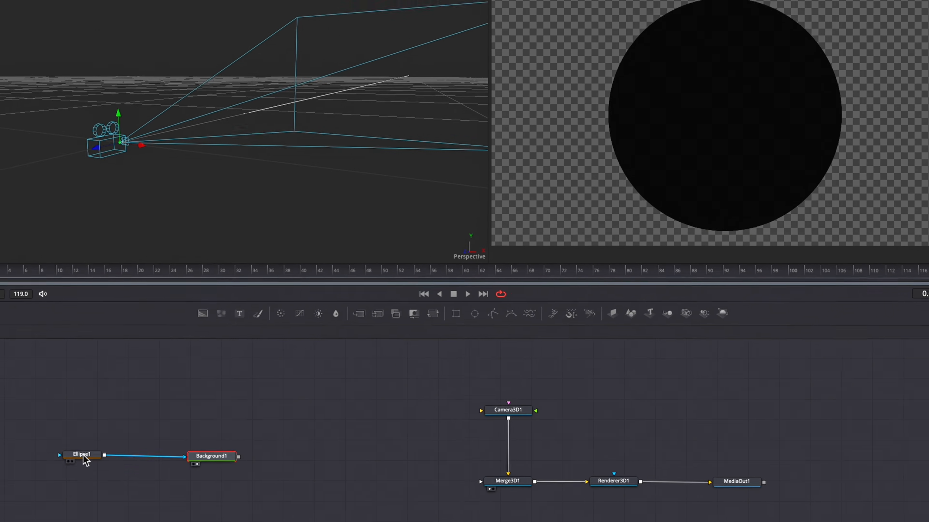
Step: View Ellipse1, turn it into a hollow ring with a thick border, and reduce the ring's size
left_click(82, 454)
key("1")
left_click_drag(218, 464, 223, 462)
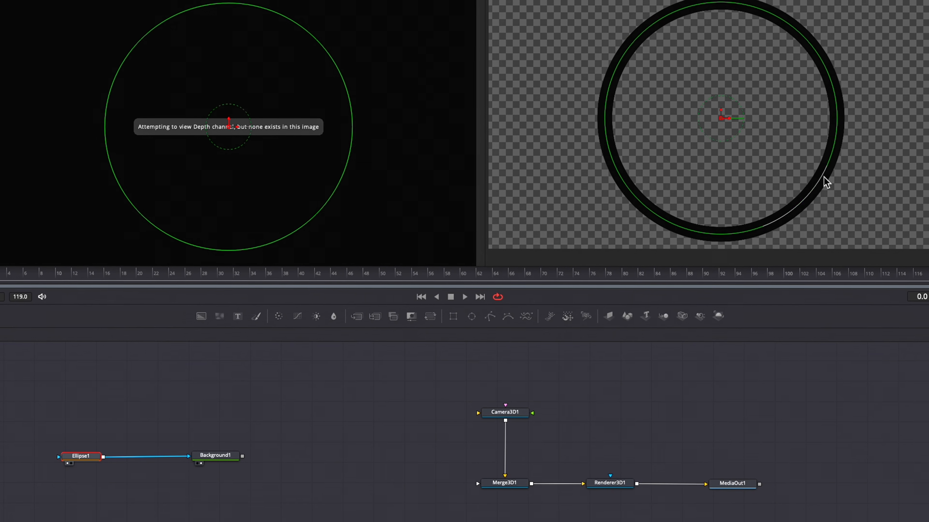
left_click_drag(821, 178, 810, 156)
Step: Set the Background1 type to Gradient and change the gradient's start color from black to the saved light blue
left_click(217, 456)
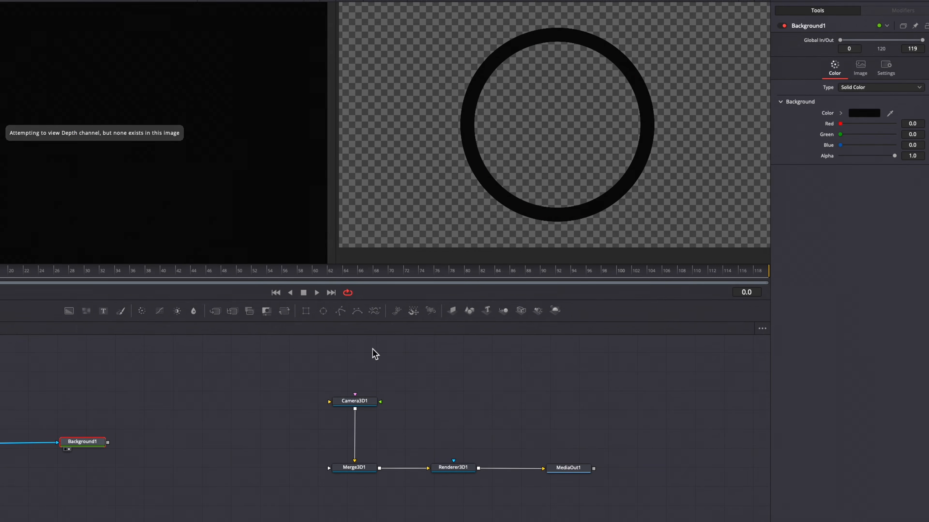
left_click(887, 88)
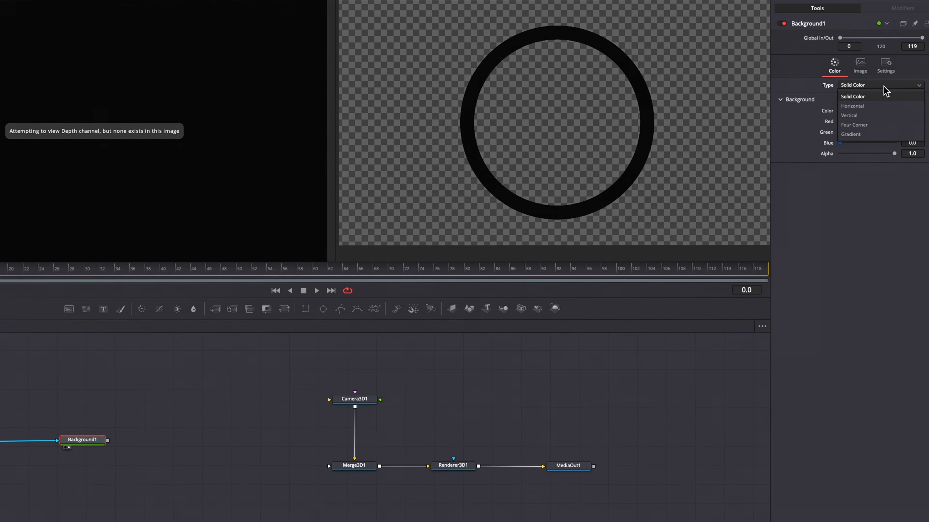
left_click(862, 140)
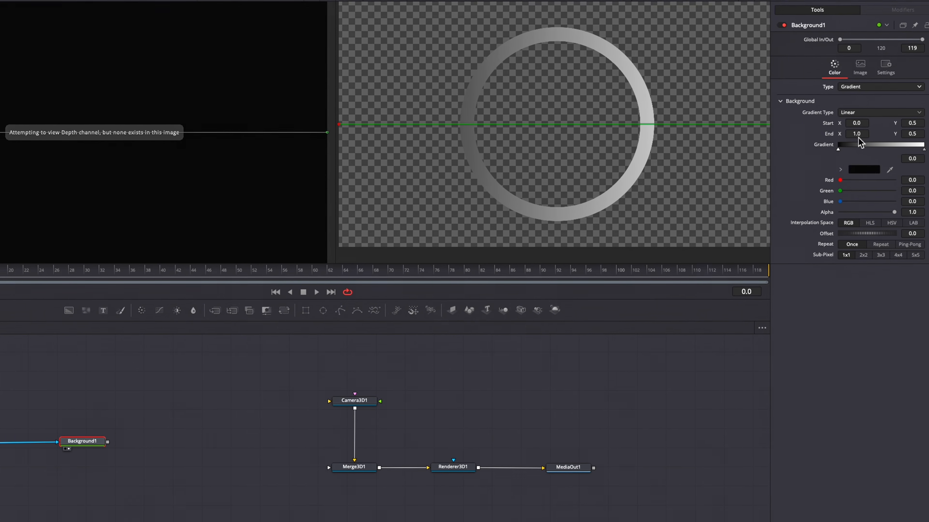
left_click(861, 172)
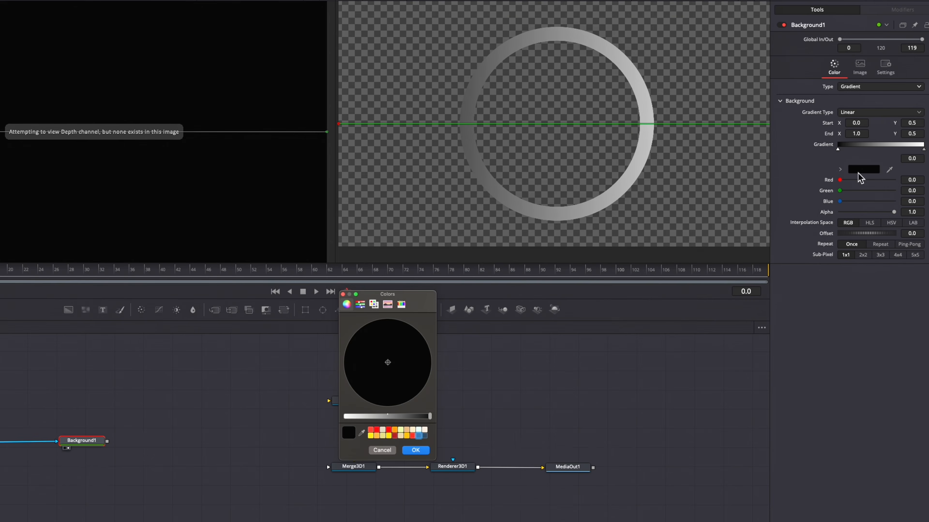
left_click(424, 437)
left_click(419, 452)
Step: Set the gradient's end color to the saved dark blue with red 0.117647, green 0.188235 and blue 0.266666
left_click(924, 149)
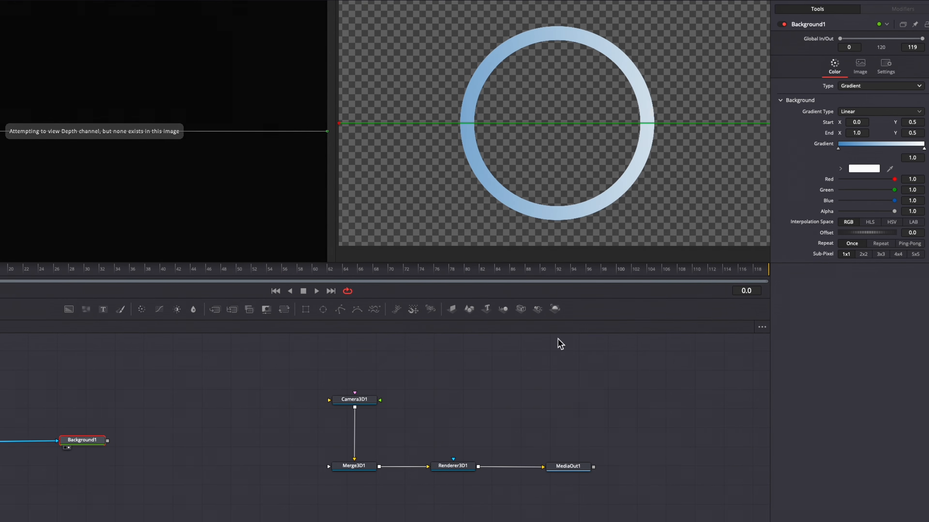
left_click(865, 169)
left_click(425, 435)
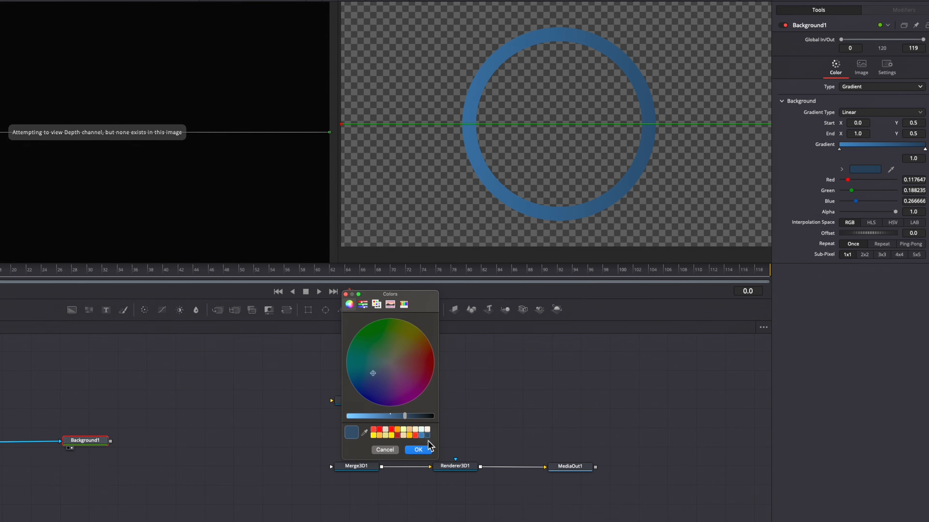
left_click(417, 450)
left_click(873, 86)
left_click(782, 77)
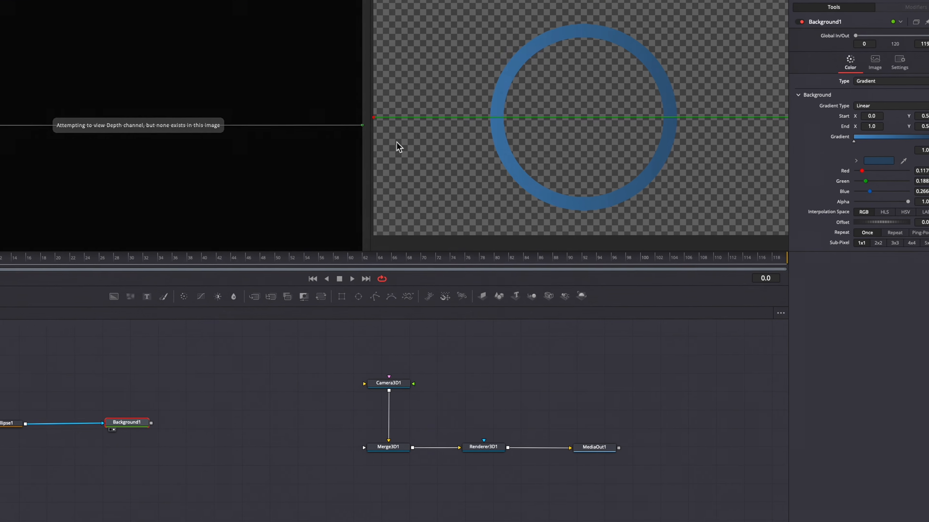
Step: Reposition the gradient diagonally across the ring, starting at about X 0.13, Y 0.84 and ending at about X 0.81, Y 0.19
left_click_drag(366, 120, 423, 38)
scroll(657, 163, "down", 4)
left_click_drag(735, 137, 699, 174)
scroll(622, 161, "up", 4)
left_click_drag(633, 140, 563, 151)
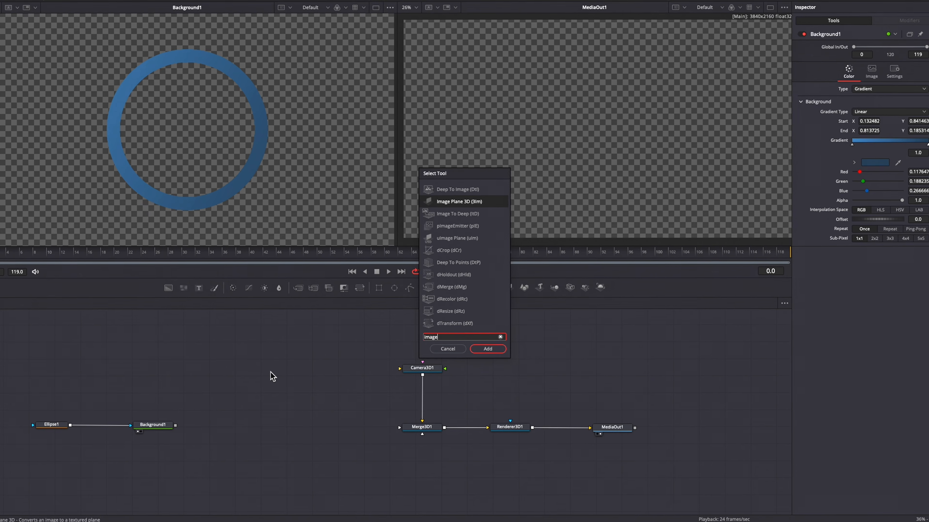
Step: Add an Image Plane 3D node, connect it between Background1 and Merge3D1, and show it in the first viewer
key("Return")
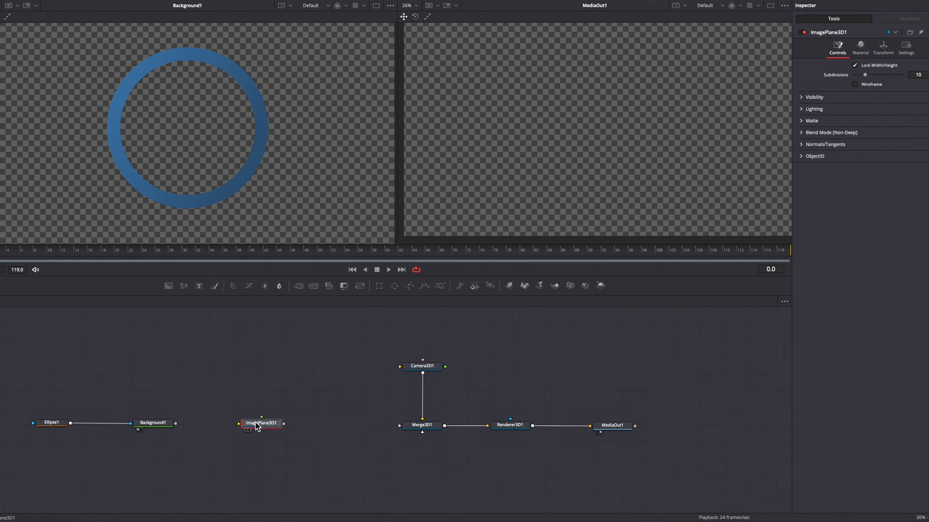
left_click_drag(176, 423, 411, 432)
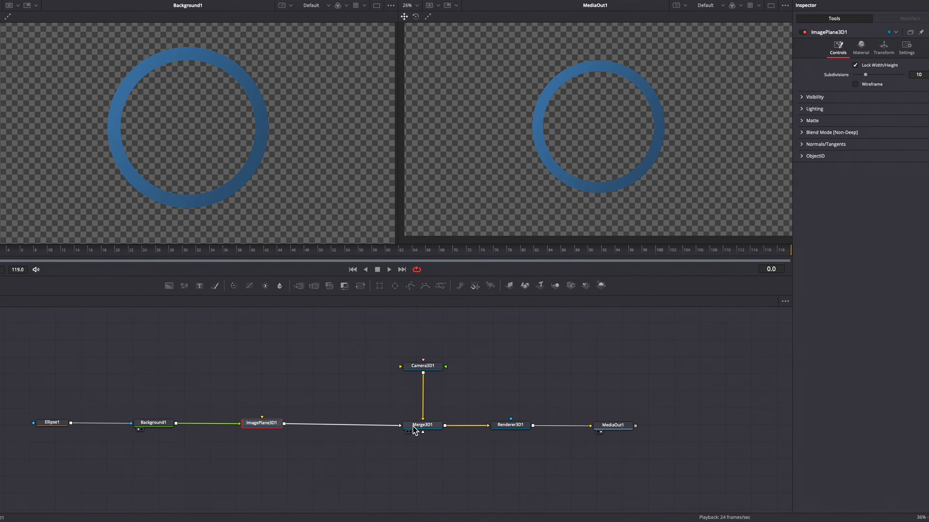
key("1")
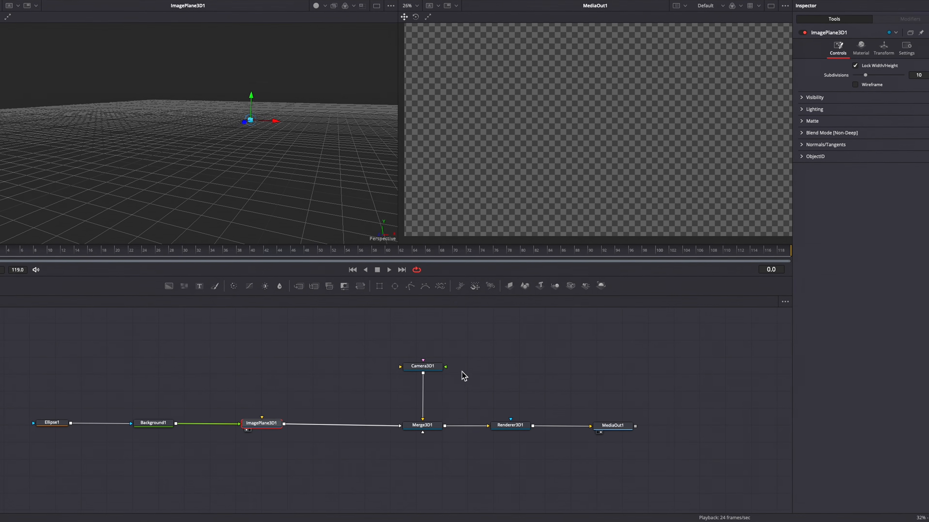
Step: View Camera3D1 and increase its Z translation to move the camera back from the ring
left_click(427, 368)
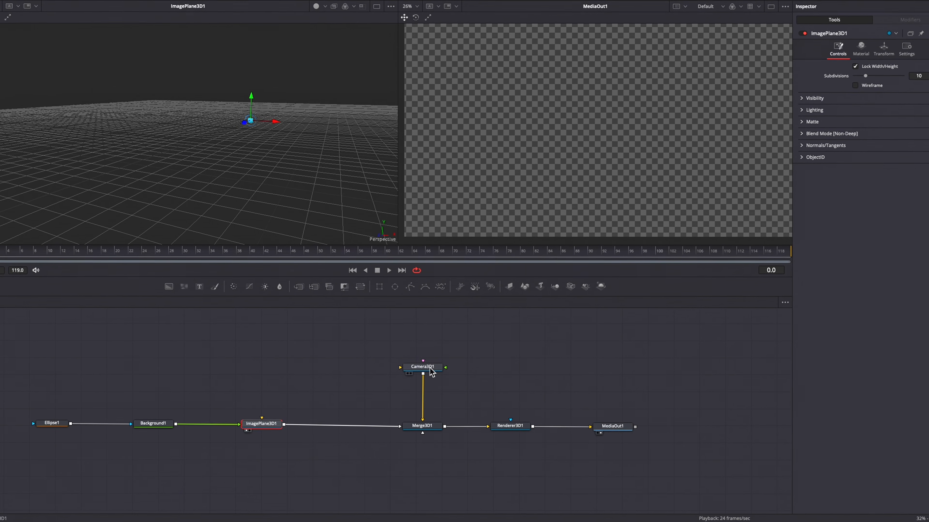
key("1")
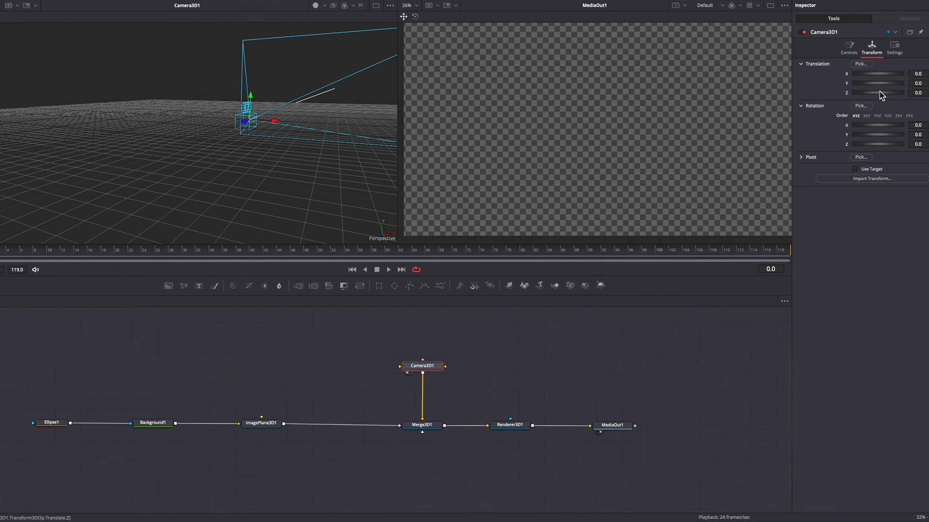
left_click_drag(880, 93, 890, 97)
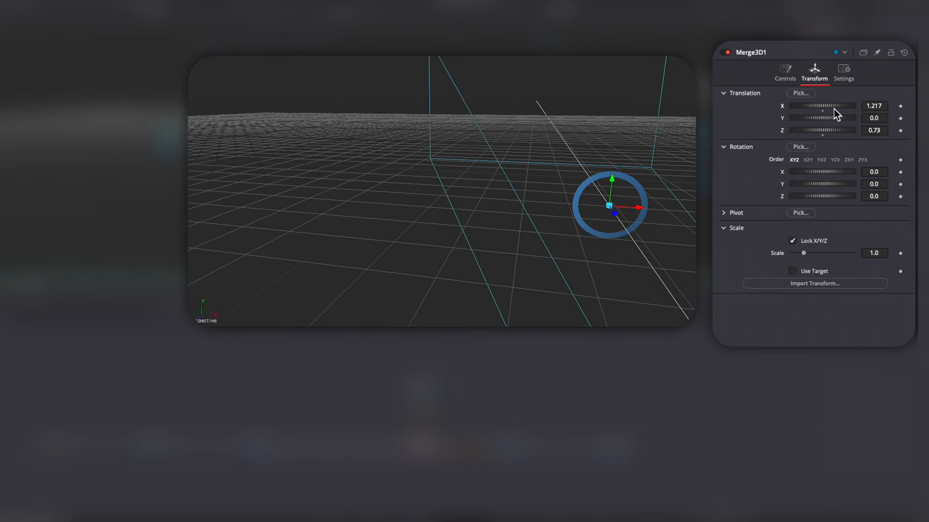
Step: Decrease Merge3D1's X translation to shift the whole merged scene sideways
left_click_drag(834, 110, 814, 114)
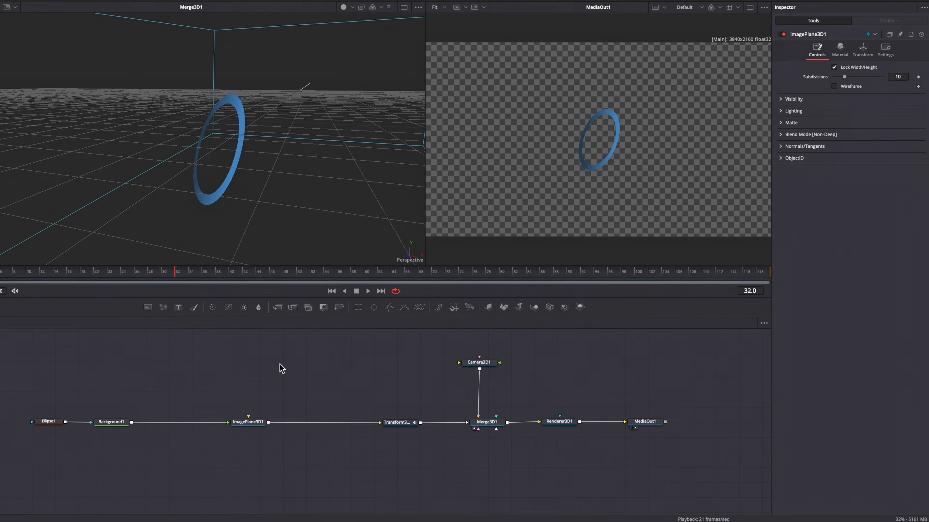
Step: Insert a Duplicate 3D node between ImagePlane3D1 and the Transform 3D node
key("shift+space")
type("transform 3d")
type("duplicat")
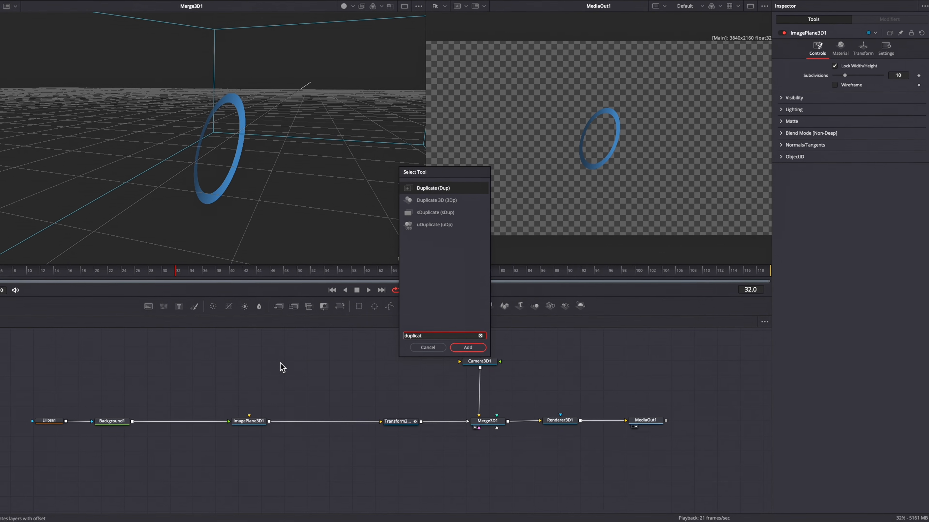
key("Down")
key("Return")
left_click_drag(246, 389, 335, 426)
Step: Set Duplicate3D1's last copy to 40 and its Z offset to 0.001 to give the ring depth
left_click(901, 74)
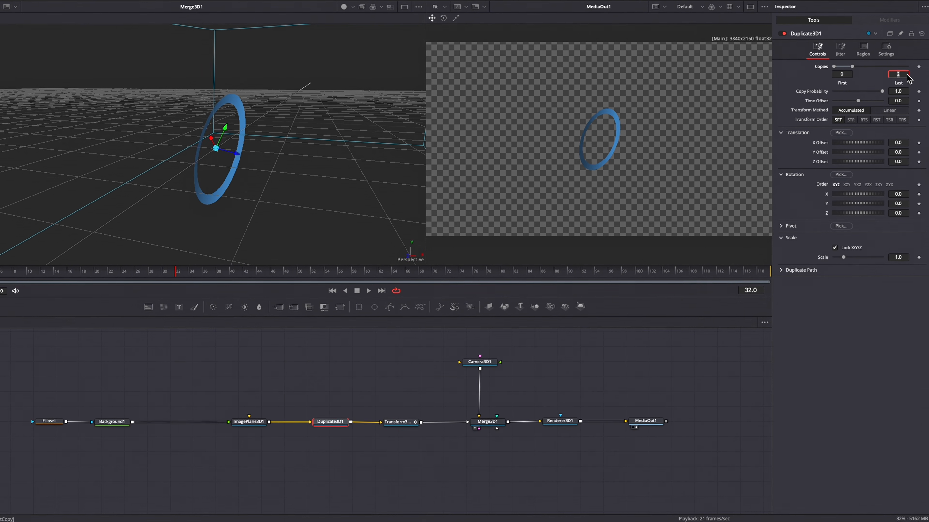
type("40")
key("Tab")
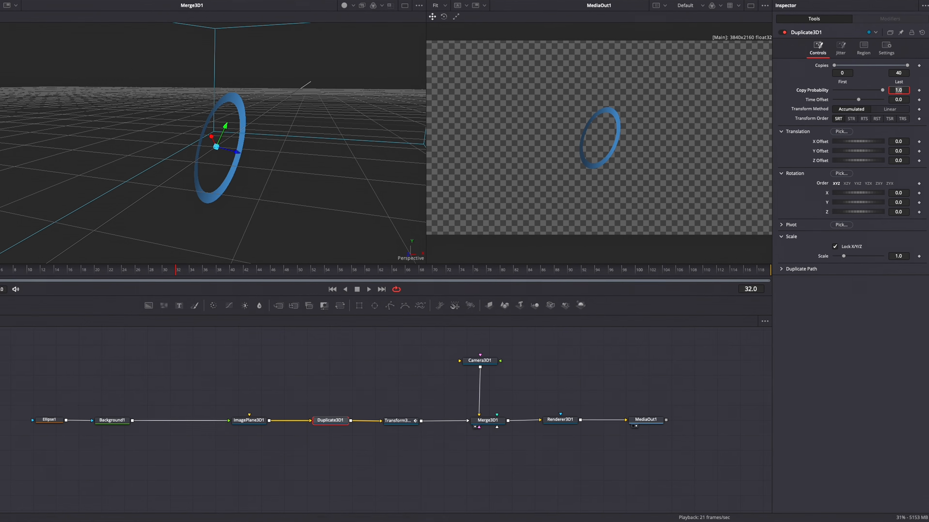
left_click(904, 162)
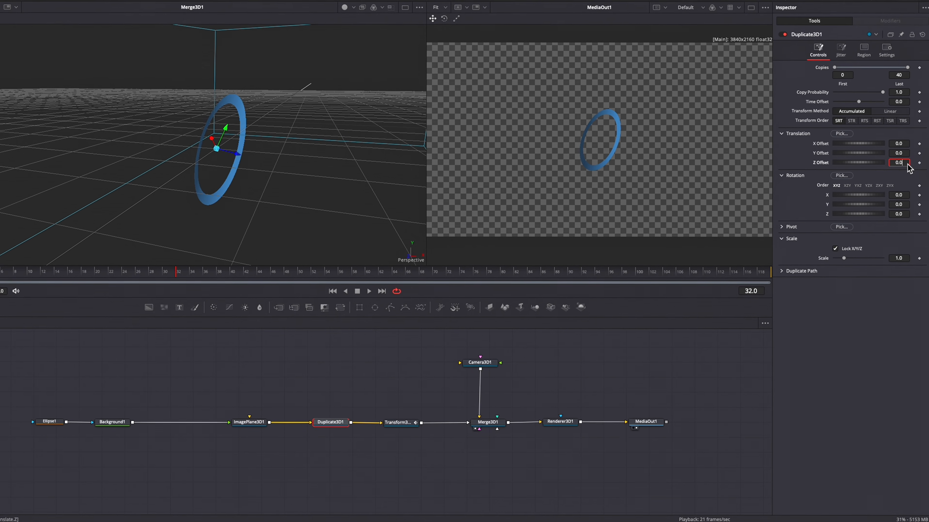
type("0.001")
key("Tab")
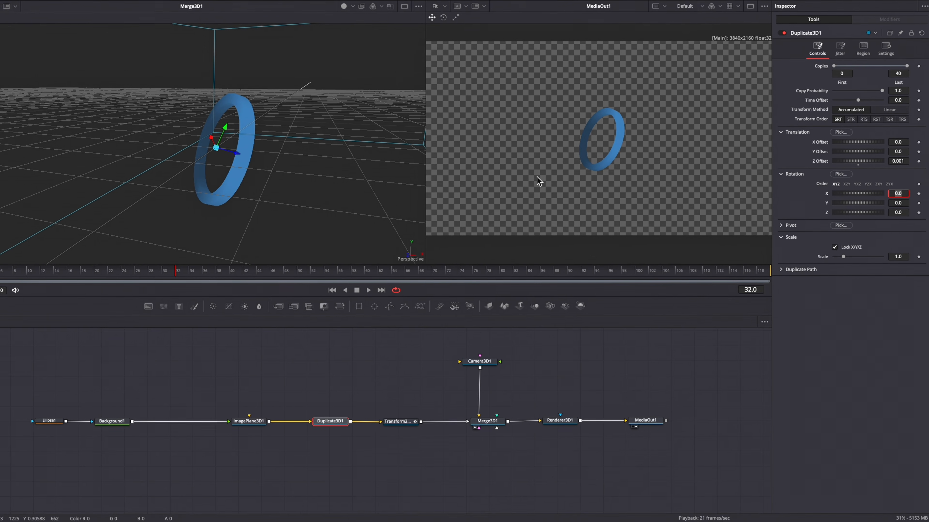
Step: Insert an Erode/Dilate node between Background1 and ImagePlane3D1 and set its amount to about 0.0035
left_click(186, 368)
key("shift+space")
type("duplicat")
type("e")
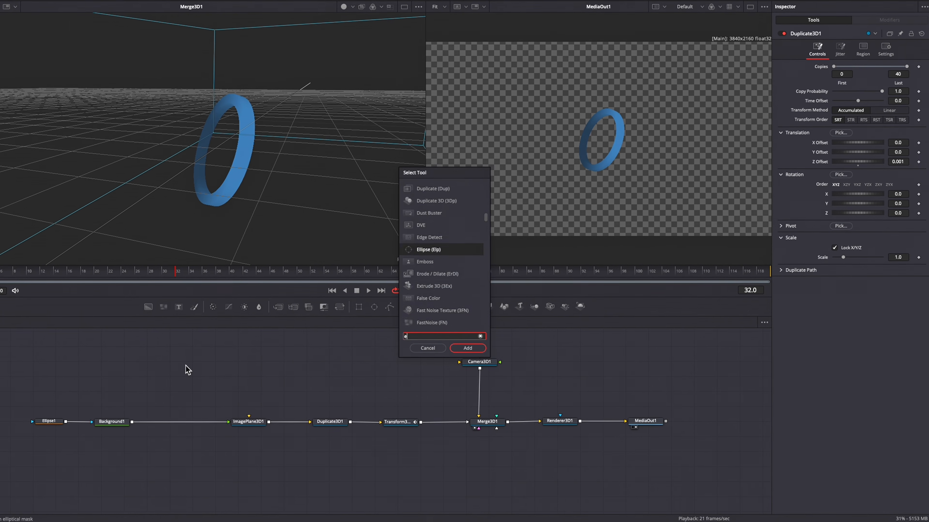
type("rod")
key("Return")
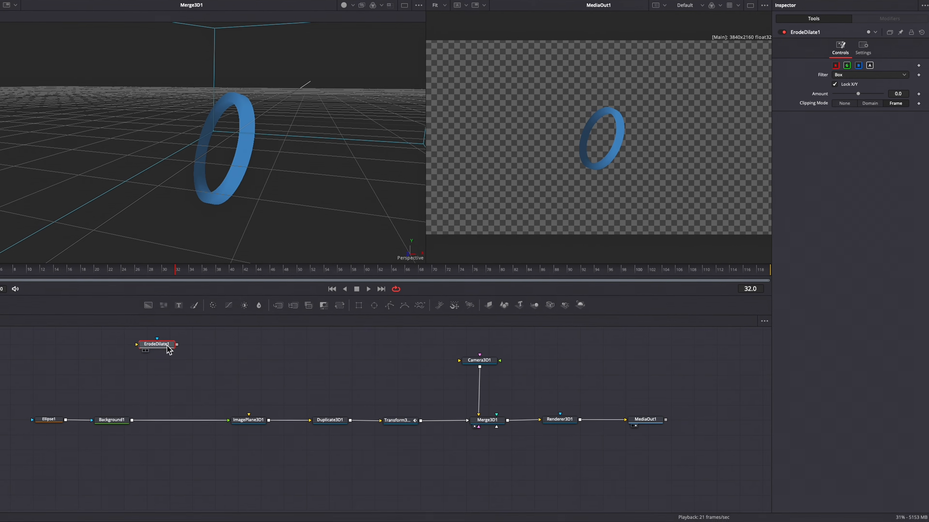
left_click_drag(168, 350, 178, 421)
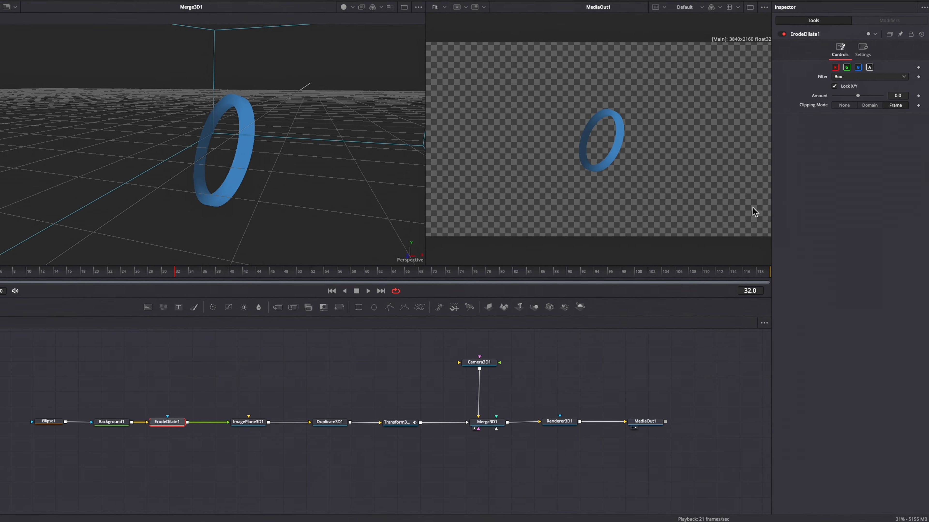
left_click_drag(858, 96, 866, 96)
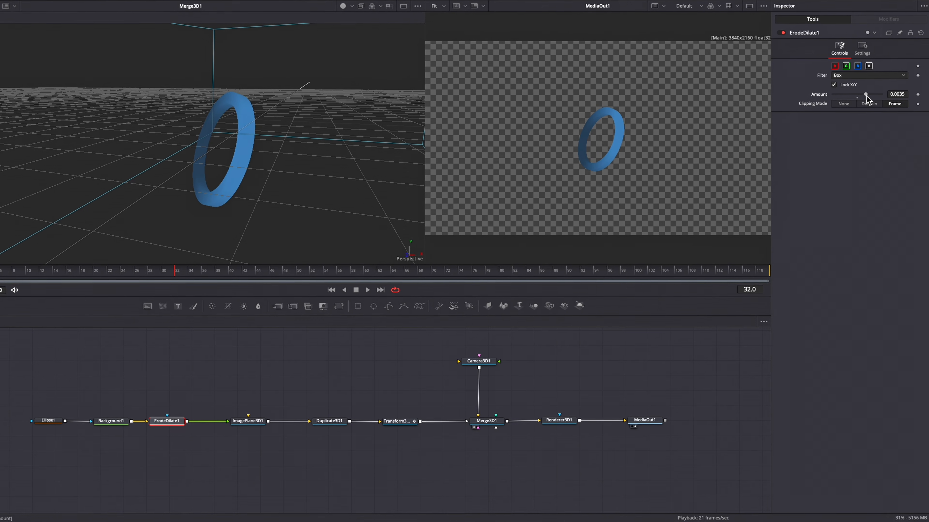
key("space")
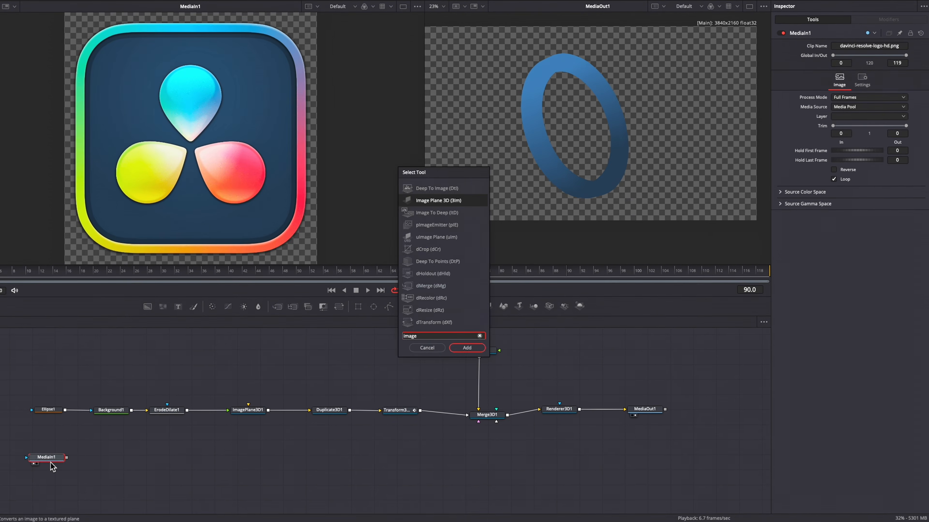
Step: Add an Image Plane 3D node to the logo's MediaIn1, and show Transform3D2 in the first viewer with Z translation -1.3
key("Return")
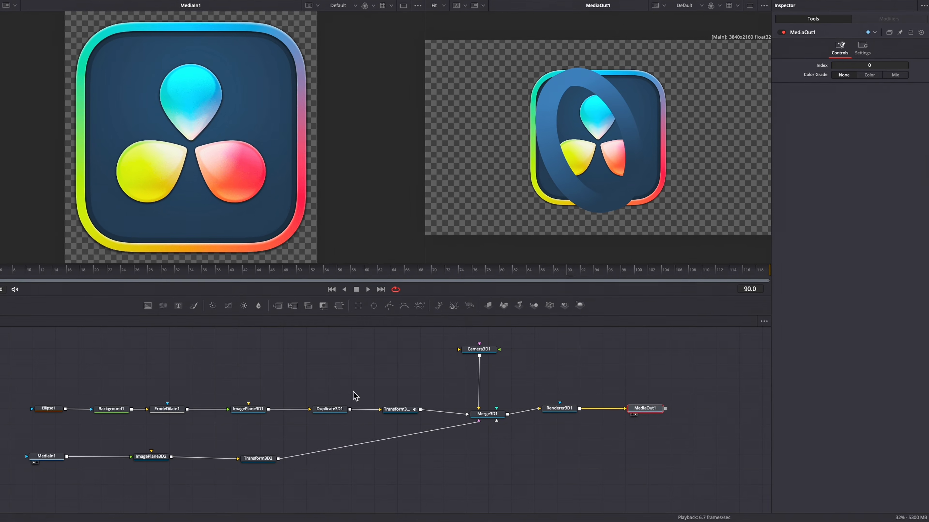
left_click(407, 450)
left_click_drag(857, 127, 870, 132)
left_click_drag(405, 449, 271, 207)
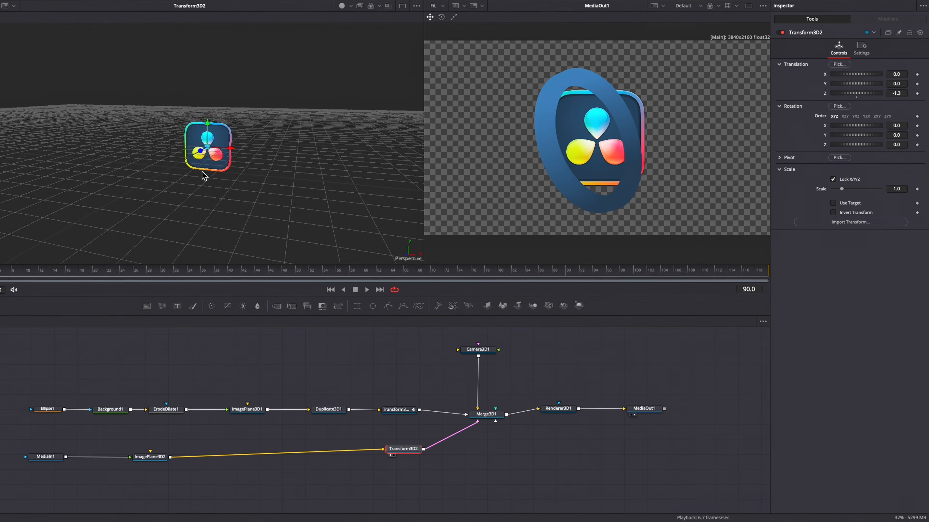
Step: Fit the logo inside the ring with Transform3D2: rotation X -2.6, Y 47 and translation X -0.029, Y -0.058, Z -0.88
scroll(201, 176, "up", 5)
left_click_drag(853, 126, 861, 127)
mouse_move(858, 136)
left_mouse_down()
mouse_move(871, 135)
mouse_move(868, 127)
left_mouse_up()
left_click_drag(862, 95, 860, 96)
left_click_drag(865, 86, 864, 85)
left_click_drag(865, 75, 865, 75)
mouse_move(897, 94)
left_mouse_down()
mouse_move(923, 94)
mouse_move(905, 94)
left_mouse_up()
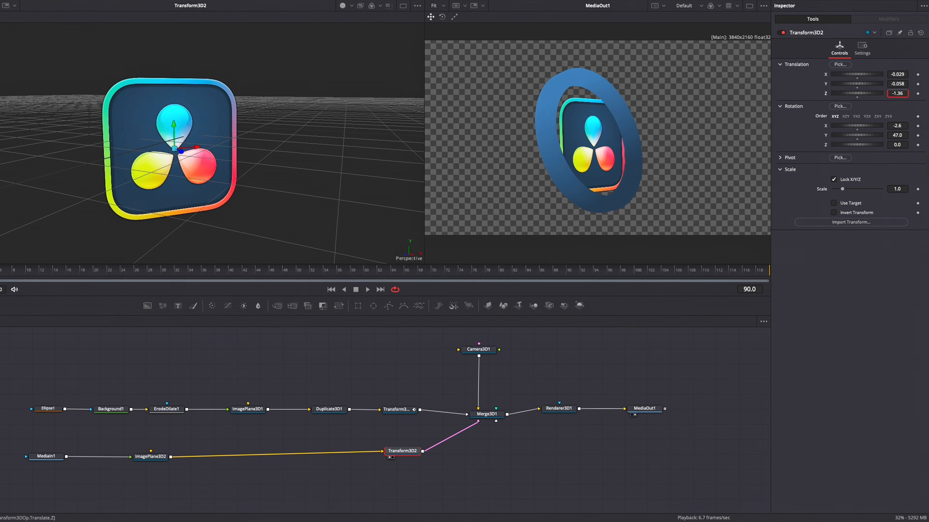
left_click(487, 415)
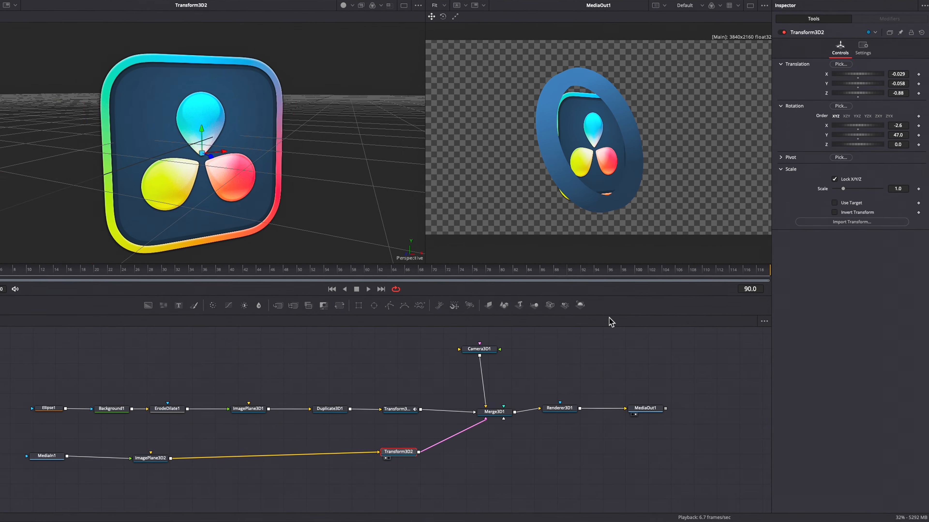
Step: Insert a Duplicate 3D node between ImagePlane3D2 and Transform3D2 and open its Z offset for editing
left_click(150, 458)
key("shift+space")
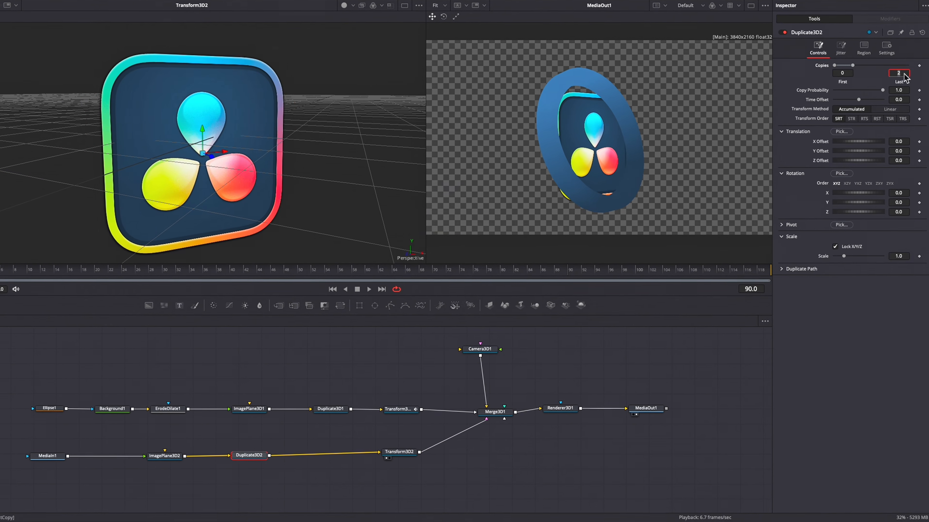
left_click(904, 161)
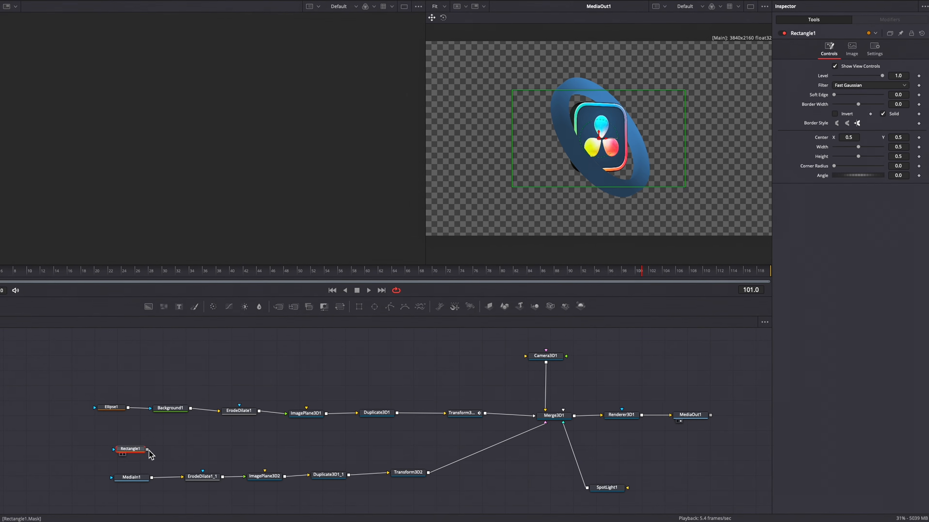
Step: Connect Rectangle1 to MediaIn1 as a mask, and enlarge it to about 1.12 wide and 1.08 high so it covers the logo
left_click_drag(111, 479, 110, 479)
key("1")
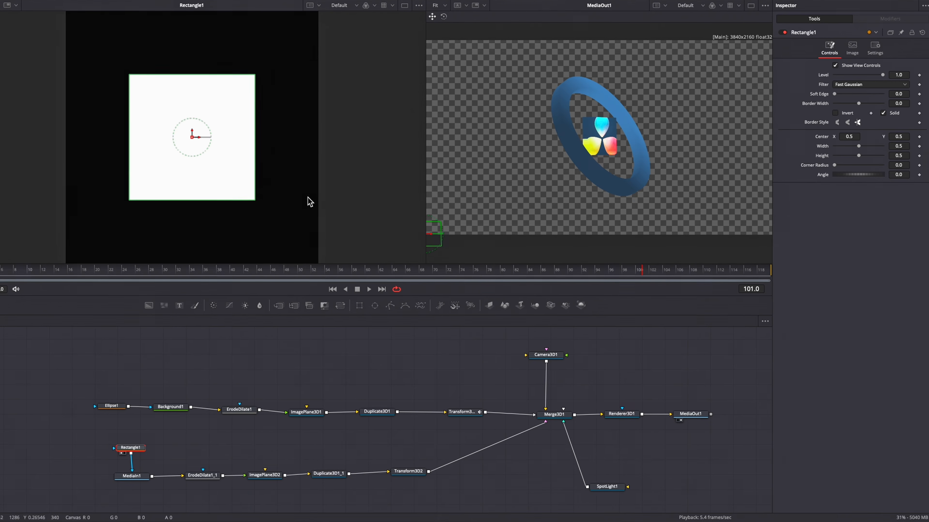
left_click_drag(227, 201, 227, 240)
left_click_drag(254, 214, 331, 216)
left_click_drag(226, 240, 226, 274)
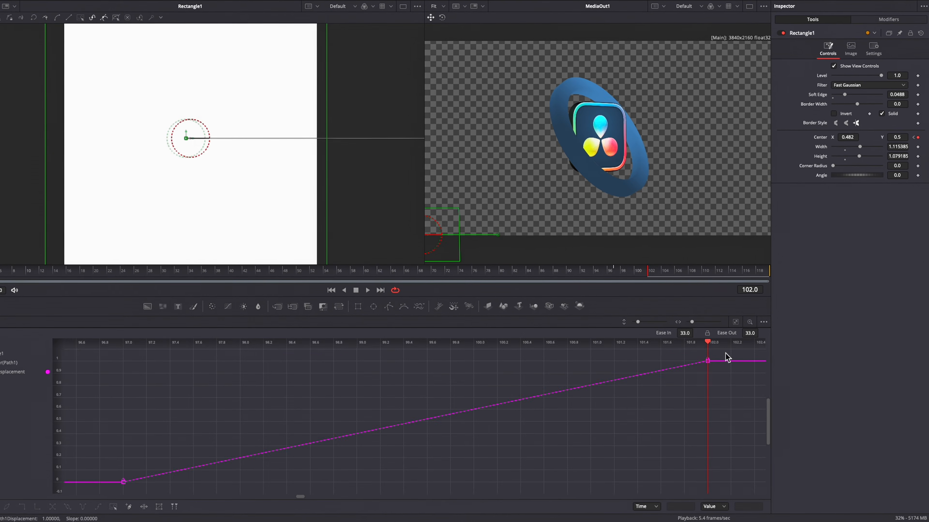
Step: Edit the final keyframe at frame 102 on Rectangle1's path displacement curve
left_click_drag(725, 356, 400, 377)
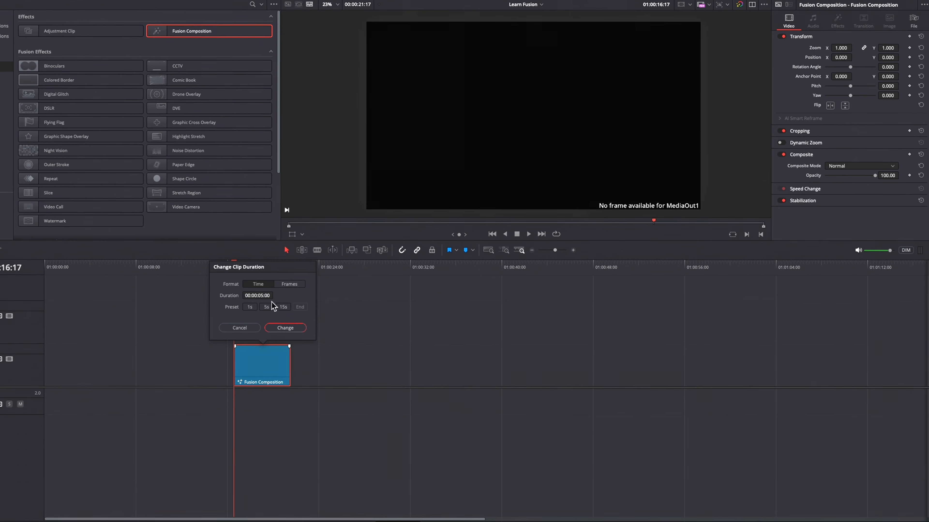
Step: Change the Fusion Composition clip's duration to 10 seconds, and connect Renderer3D1 to MediaOut1 inside the composition
left_click(281, 327)
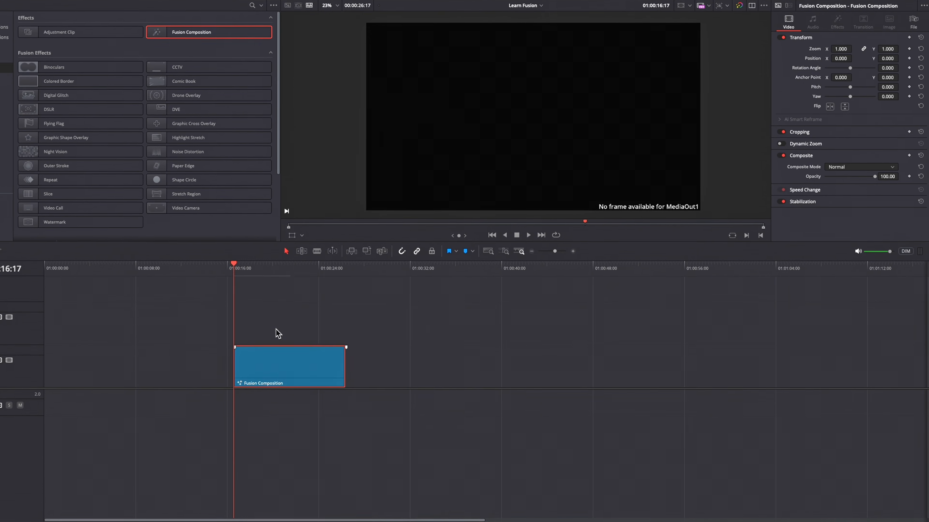
left_click(433, 521)
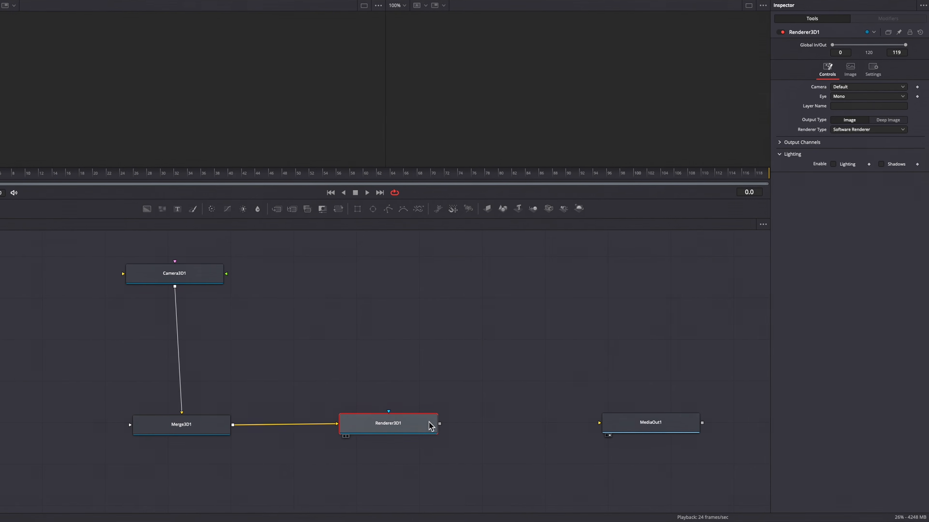
left_click_drag(625, 432, 622, 426)
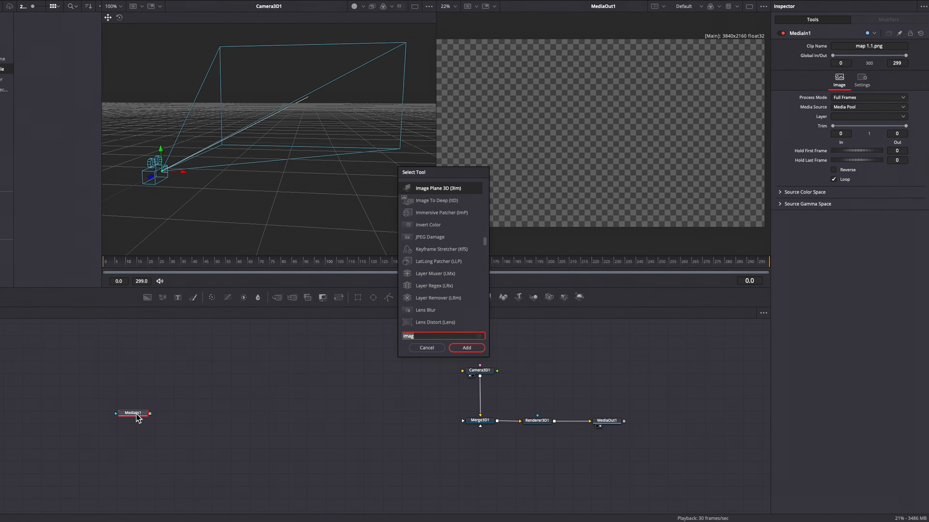
Step: Add an Image Plane 3D node to the map image's MediaIn1 and connect it to Merge3D1
key("BackSpace")
key("BackSpace")
key("BackSpace")
key("BackSpace")
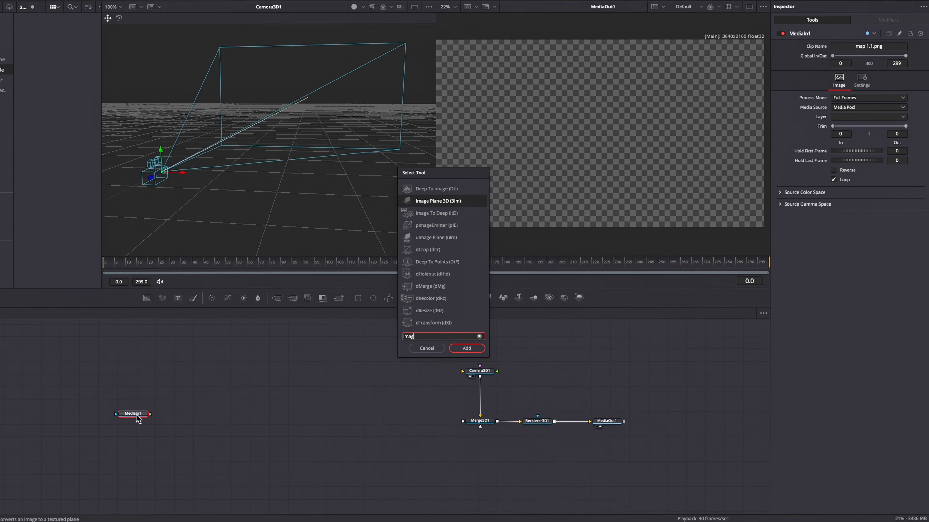
type("e pl")
key("Return")
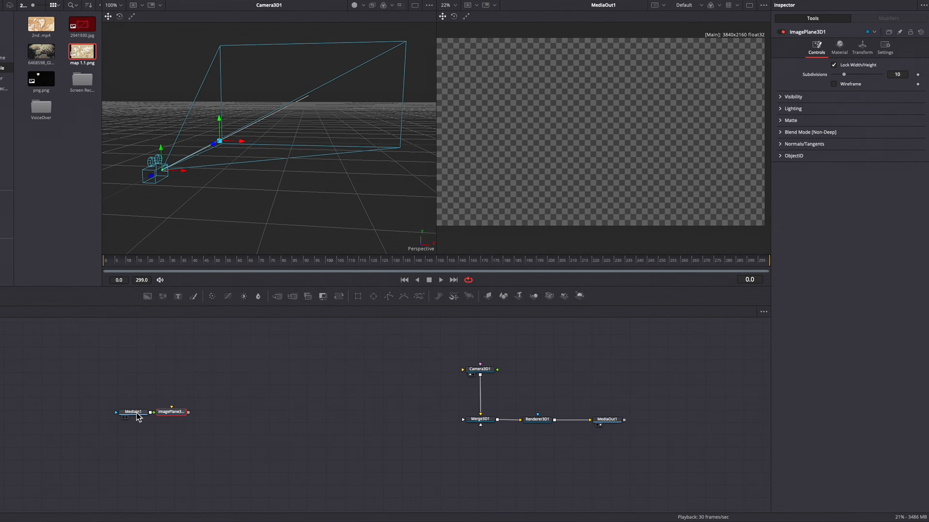
left_click_drag(185, 417, 203, 422)
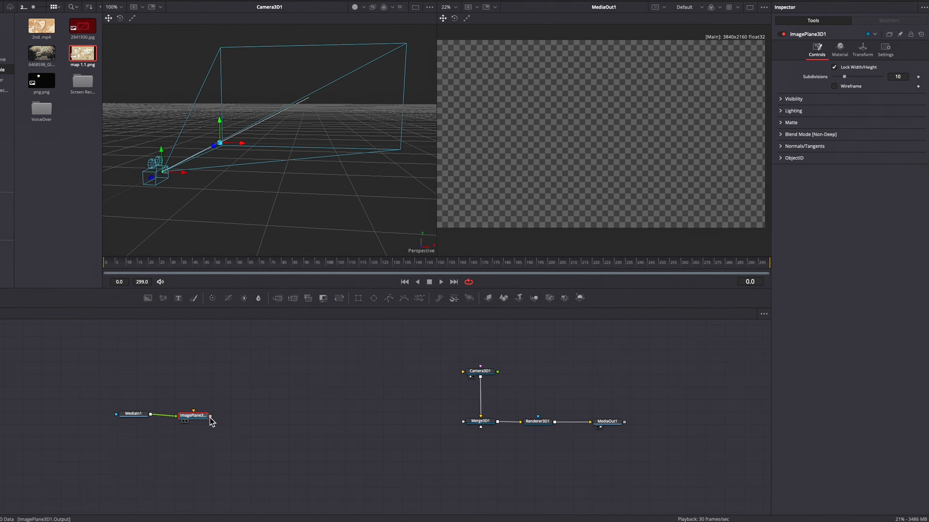
left_click_drag(450, 424, 463, 420)
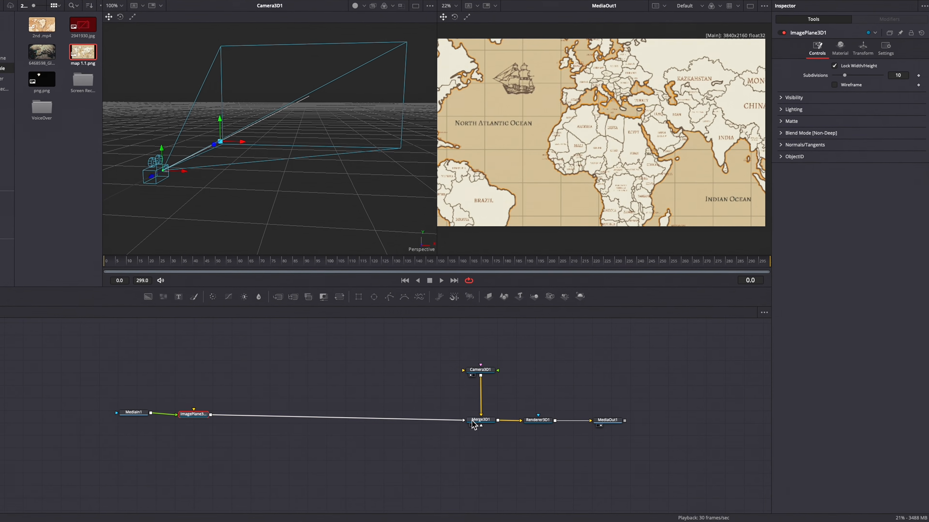
Step: Move Camera3D1 back to a Z translation of about 2.31 so the whole map fits in frame
left_click(479, 370)
left_click_drag(897, 95, 921, 96)
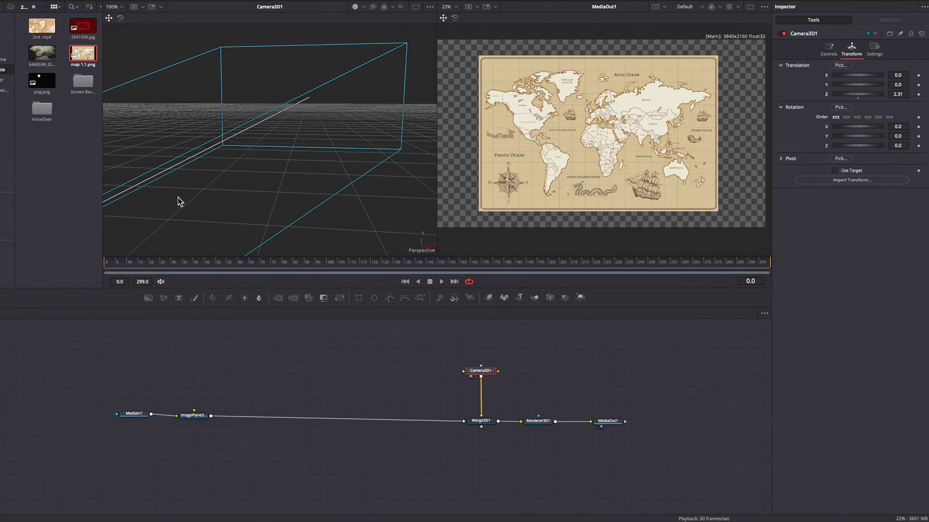
scroll(205, 199, "down", 5)
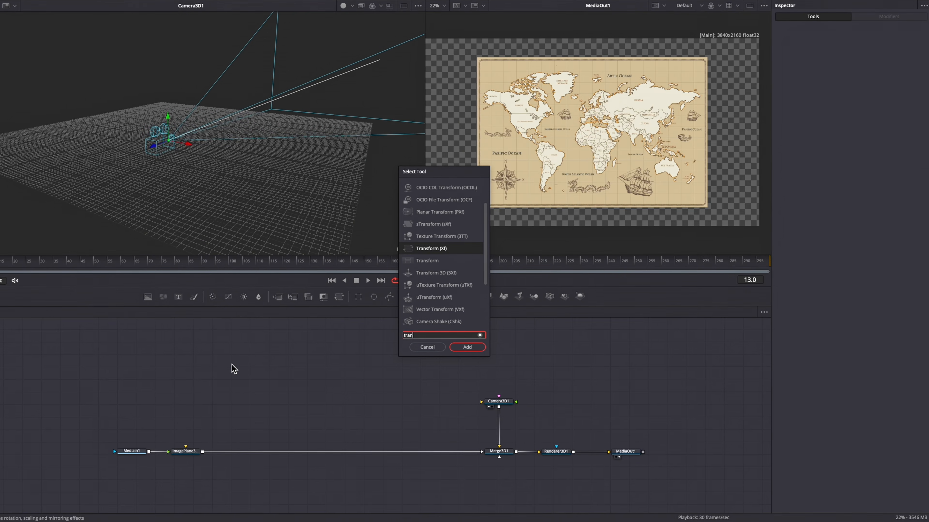
Step: Add a Transform 3D node, a Bender 3D node and a second Transform 3D node to the composition
type("sform 3d")
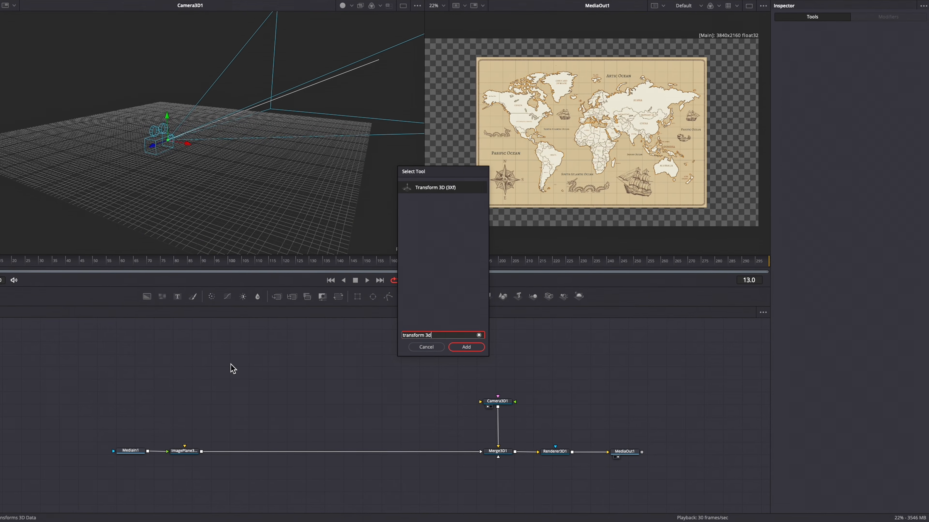
key("Return")
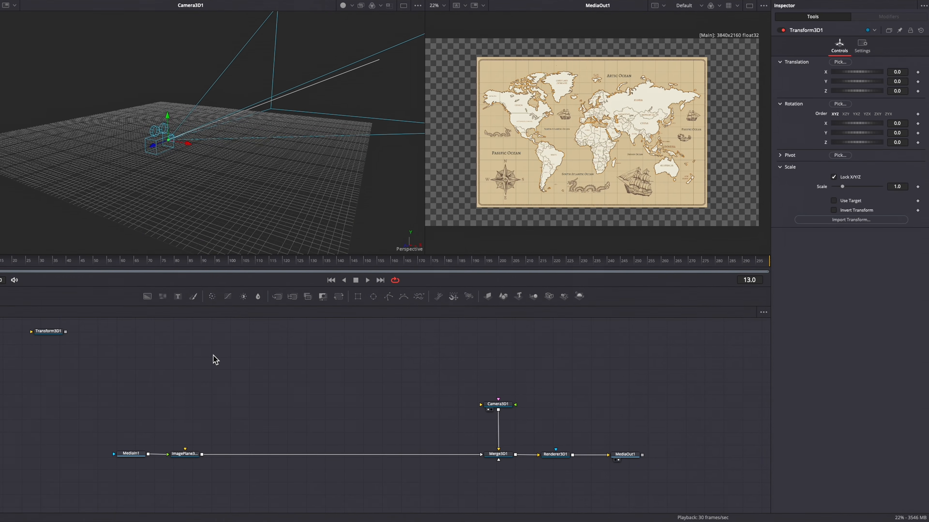
key("shift+space")
type("bend")
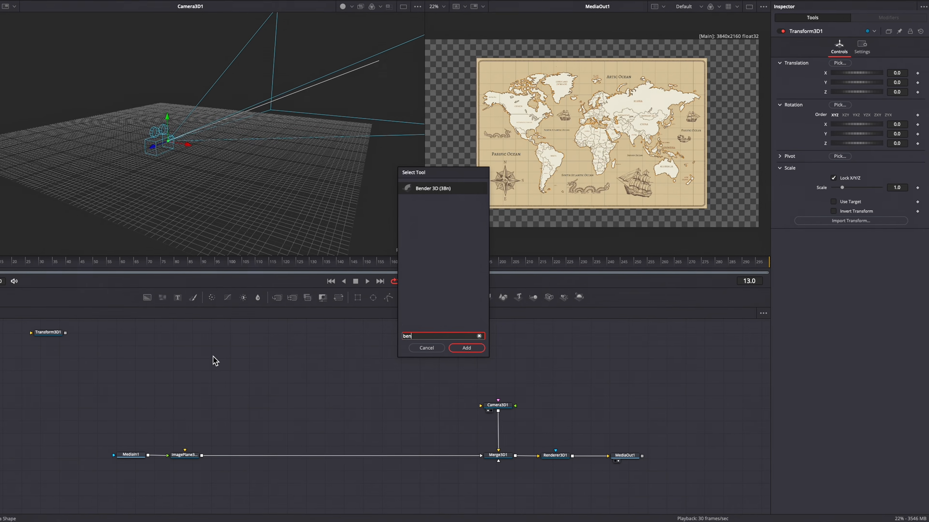
key("Return")
key("shift+space")
type("trans")
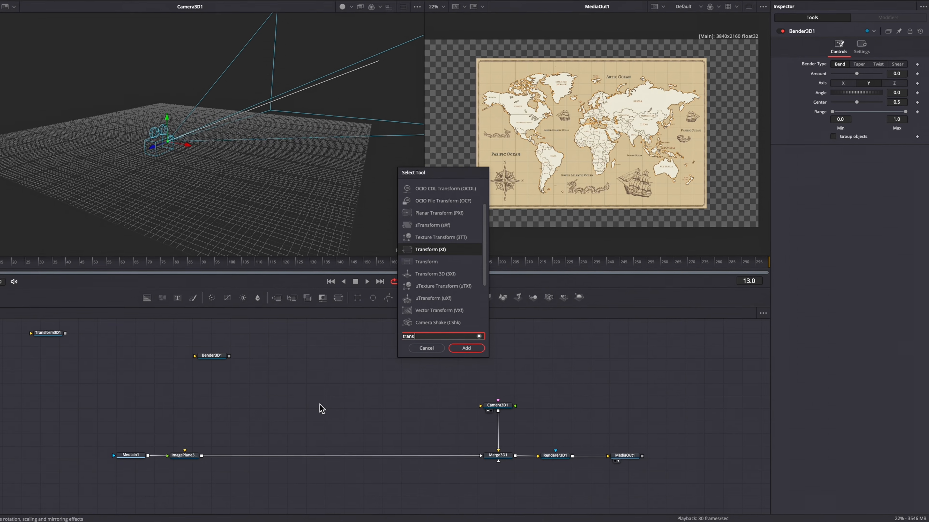
double_click(438, 275)
Step: Chain Transform3D1, Bender3D1 and Transform3D2 between ImagePlane3D1 and Merge3D1, and align them in one row
left_click_drag(209, 356, 240, 403)
left_click_drag(52, 333, 166, 398)
left_click_drag(195, 404, 289, 427)
left_click_drag(473, 456, 264, 427)
left_click_drag(431, 427, 482, 456)
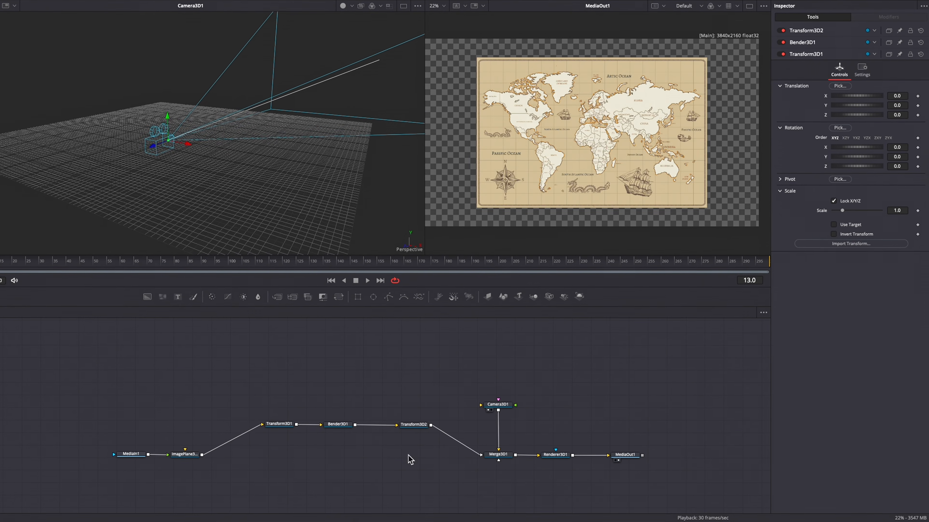
left_click_drag(277, 453, 275, 459)
left_click(403, 488)
left_click_drag(408, 456, 410, 454)
left_click_drag(328, 457, 341, 456)
left_click_drag(404, 456, 405, 458)
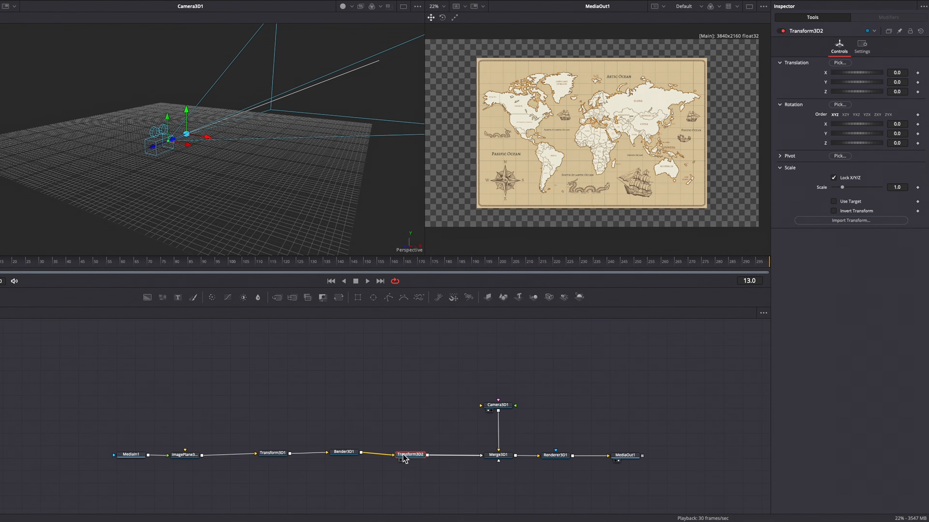
Step: Show Transform3D2's output in the first viewer to examine the map plane in 3D
left_click(275, 455)
left_click(412, 456)
key("1")
scroll(251, 173, "up", 10)
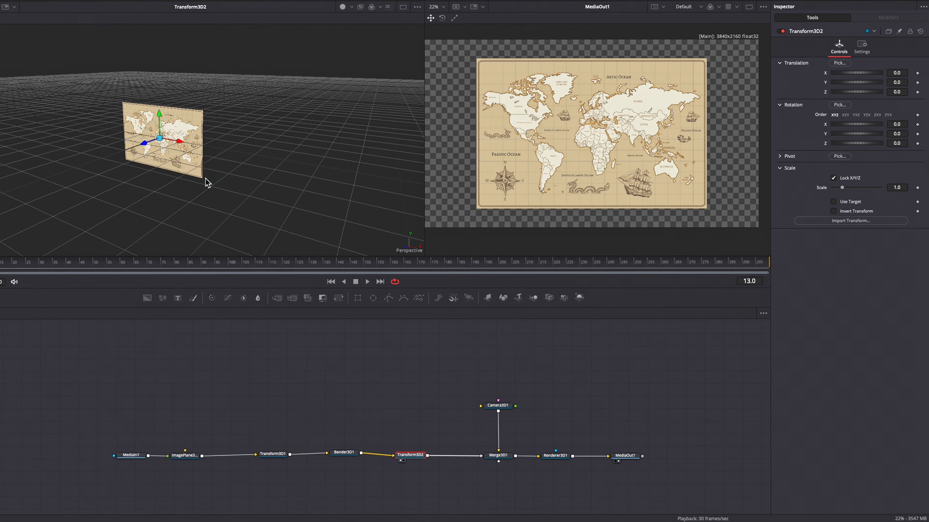
Step: Set Transform3D1's Z rotation to -44.5 and open Transform3D2's Z rotation for editing
left_click_drag(205, 179, 219, 160)
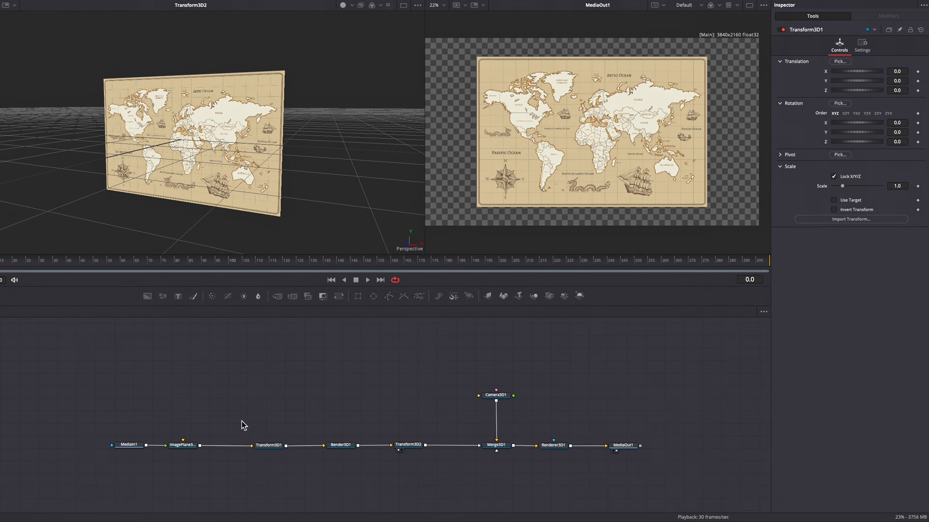
left_click(266, 448)
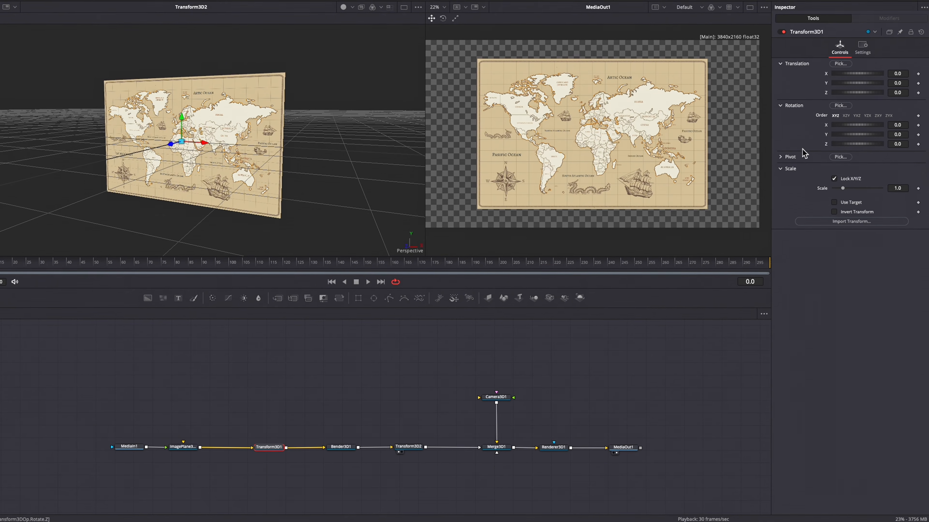
left_click(899, 143)
key("BackSpace")
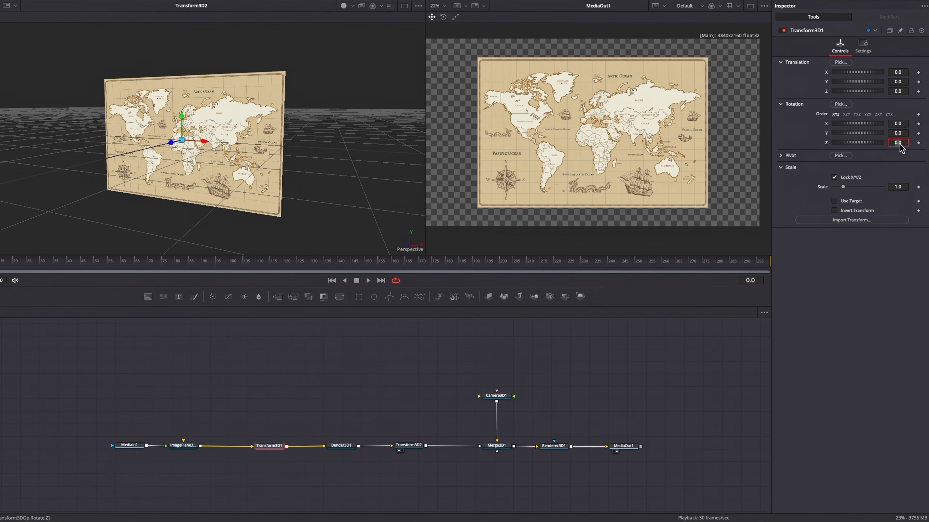
type("-44.5")
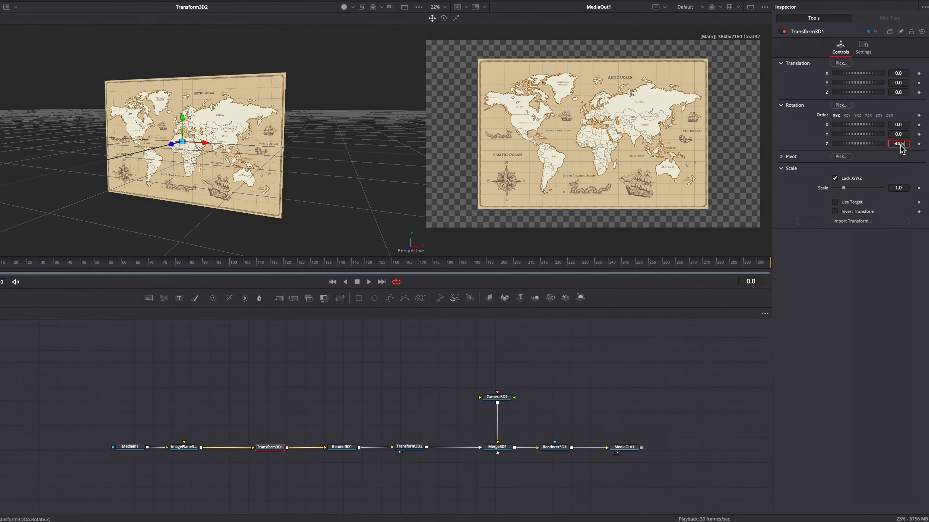
key("Tab")
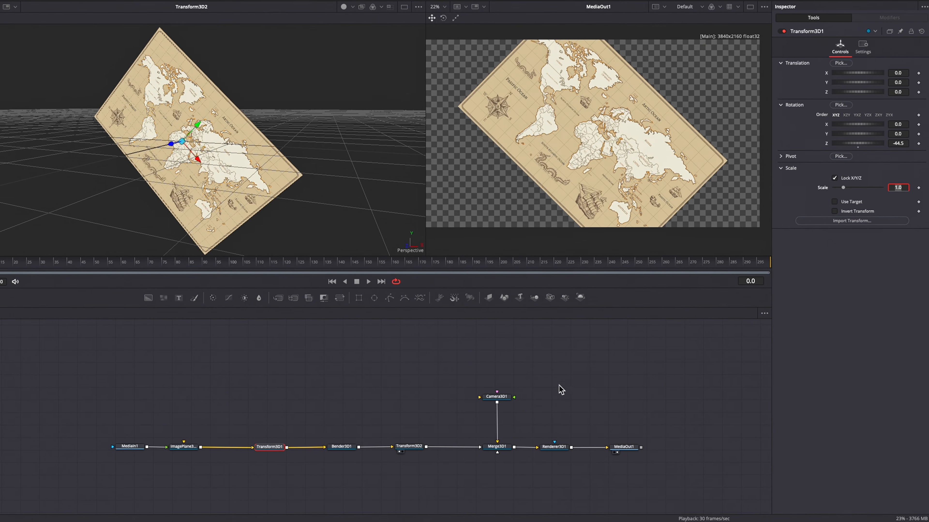
left_click(409, 445)
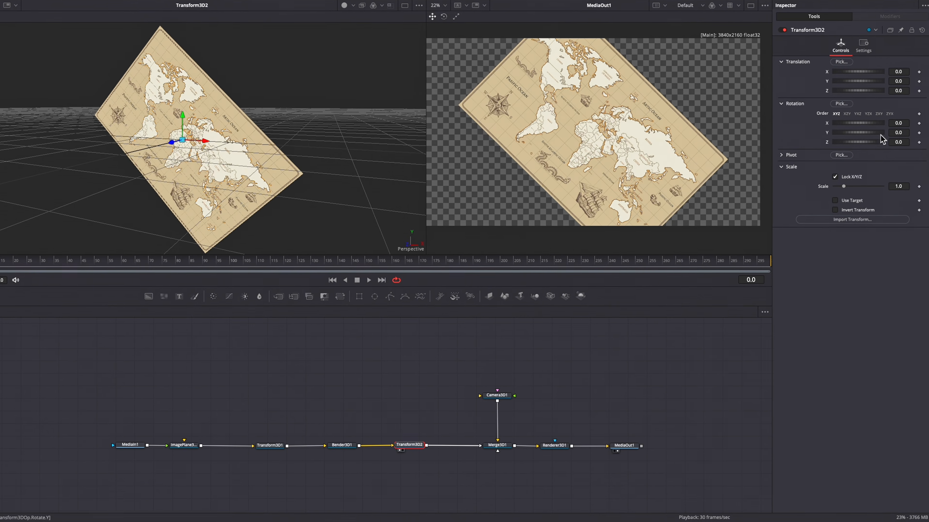
left_click(899, 144)
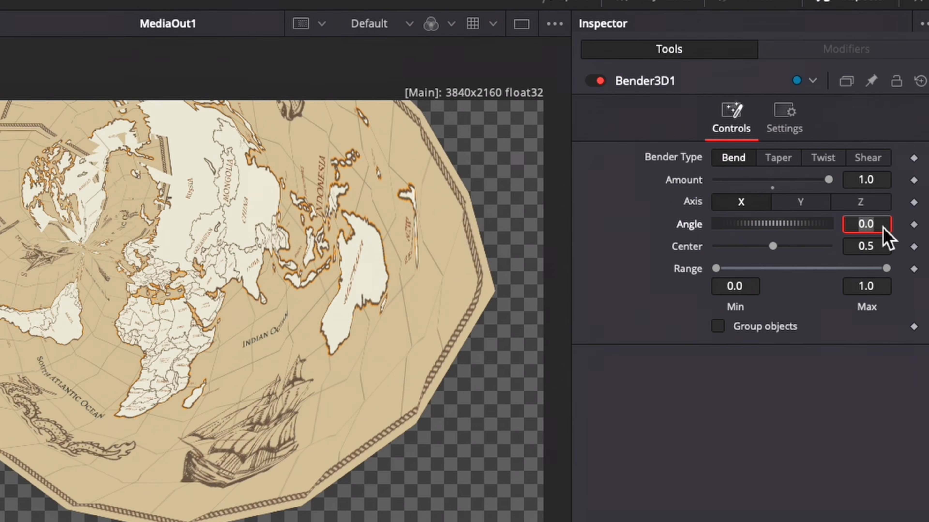
Step: Set Bender3D1's Center to 1.0 and animate its Range Max from about 0.73 at frame 0 to 0 at frame 60
left_click_drag(773, 247, 860, 251)
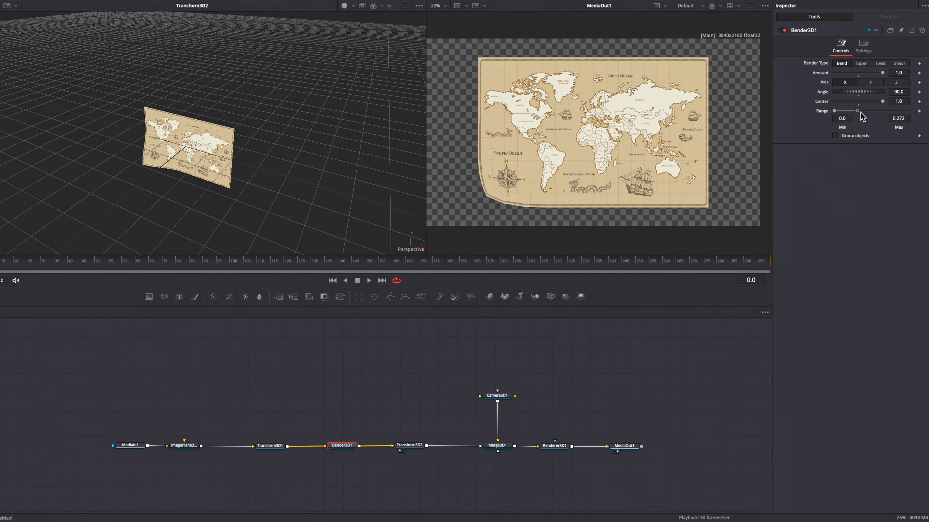
left_click_drag(878, 112, 891, 113)
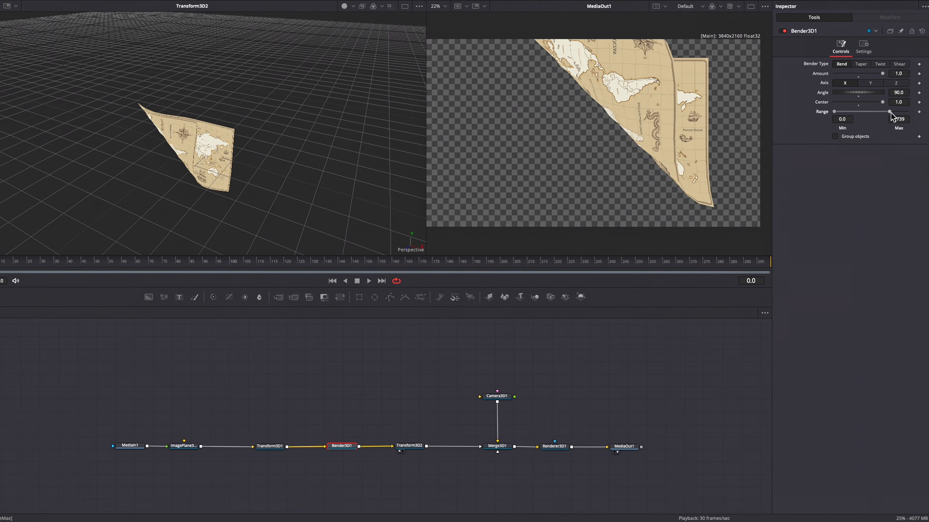
left_click(68, 267)
left_click_drag(68, 267, 201, 280)
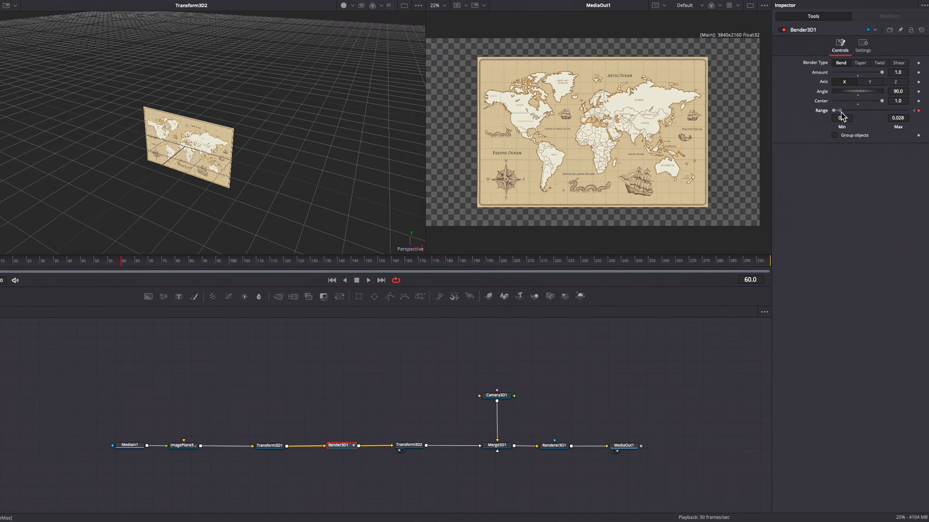
Step: Smooth Bender3D1's range keyframes in the Spline editor and lengthen the first Range Max keyframe's outgoing handle
left_click(772, 1)
left_click(735, 313)
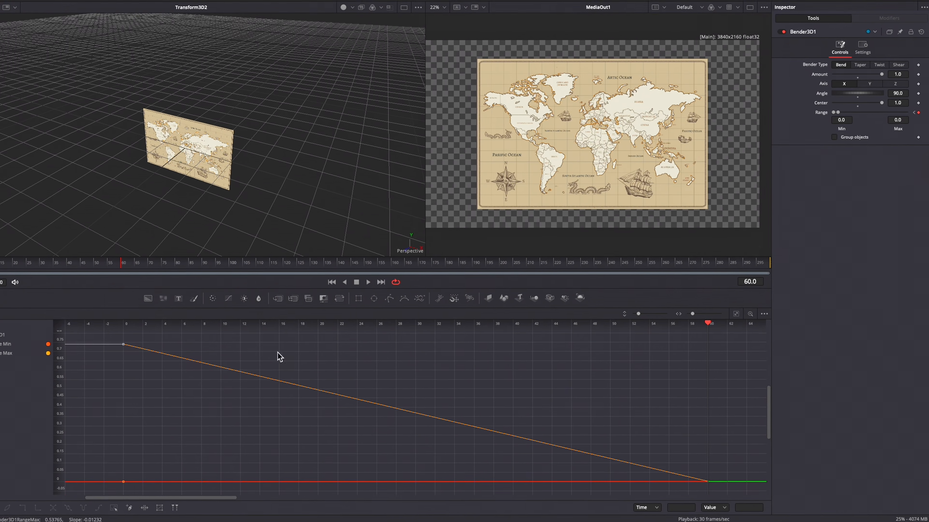
left_click_drag(111, 330, 111, 329)
key("shift+s")
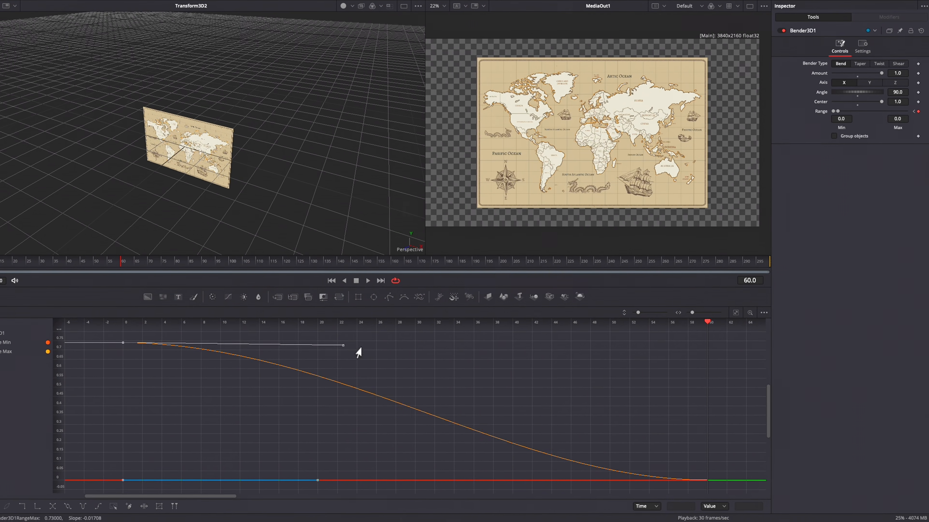
left_click_drag(358, 352, 407, 352)
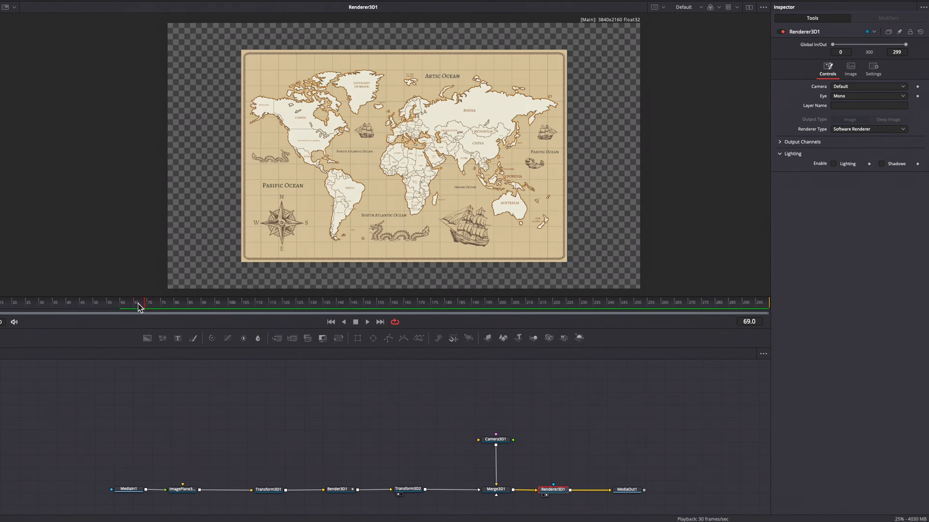
Step: Lift Transform3D1 and Transform3D2 above the node row and box-select the two transforms together with Bender3D1
left_click_drag(272, 488, 277, 464)
left_click_drag(407, 489, 403, 473)
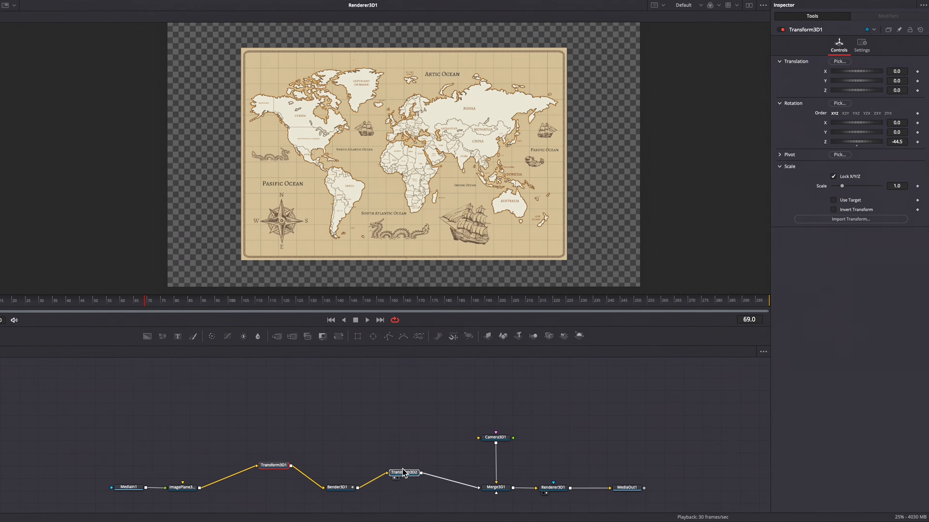
left_click_drag(200, 435, 420, 488)
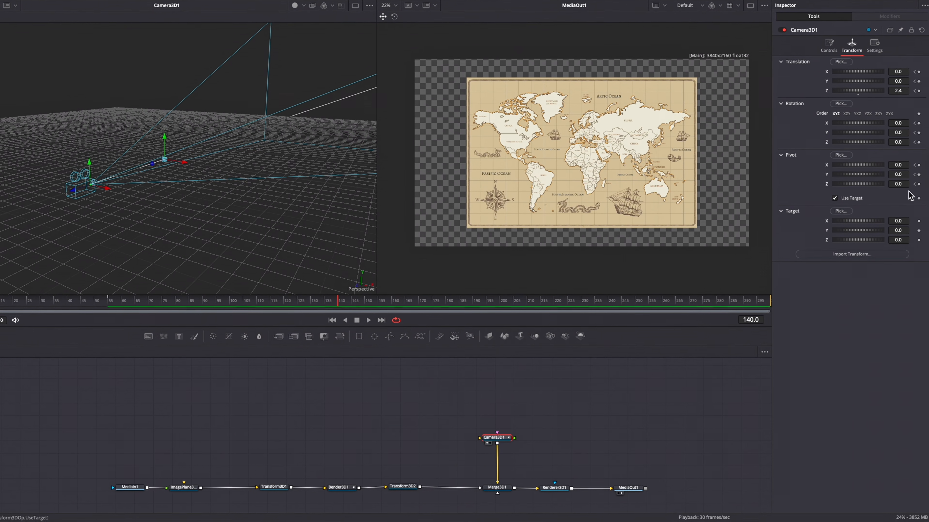
Step: At frame 140, keyframe Camera3D1's target and set Z translation to about 0.52, Y translation to about -0.148 and X rotation to about 15.2
left_click(918, 221)
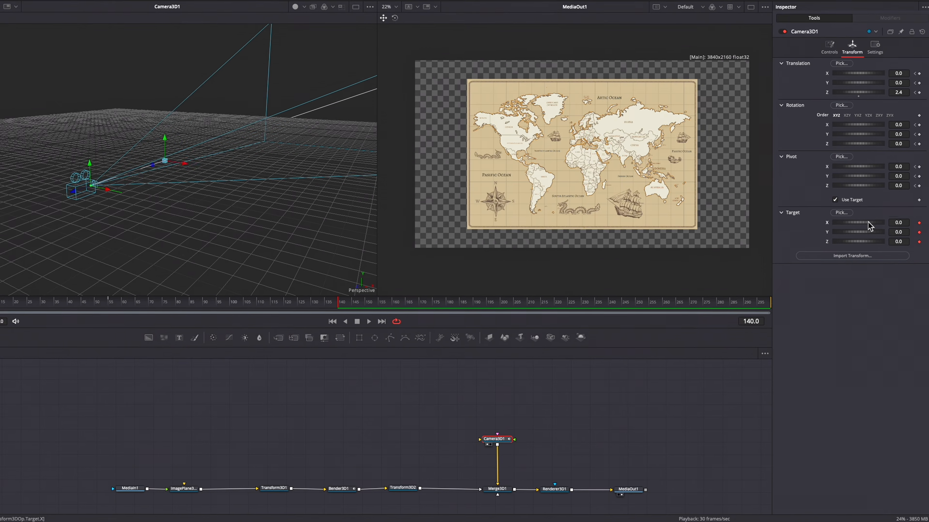
left_click_drag(853, 242, 856, 242)
key("super+z")
left_click_drag(855, 93, 838, 95)
left_click_drag(900, 83, 890, 82)
left_click_drag(900, 125, 913, 125)
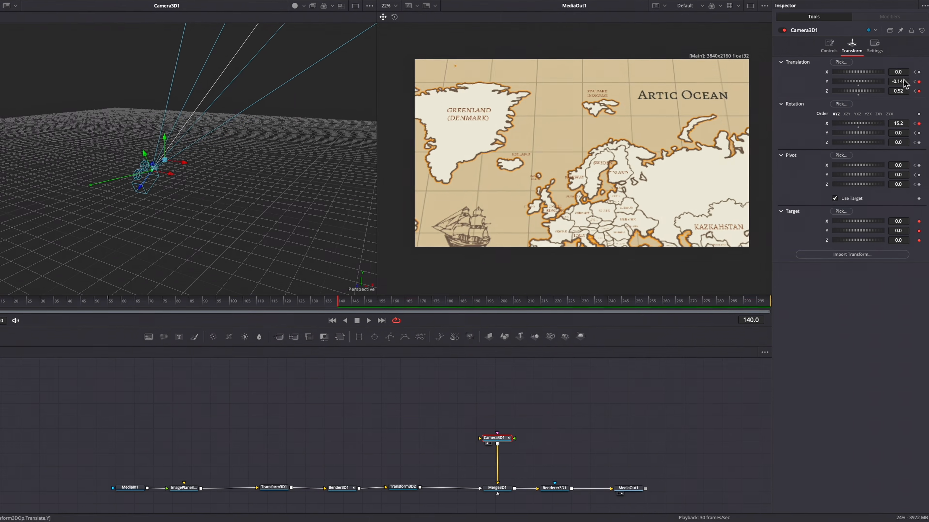
Step: Refine Camera3D1's Y translation at frame 140, undoing two trial adjustments, to frame the map around Greenland
left_click_drag(904, 81, 919, 81)
left_click_drag(900, 133, 903, 142)
key("super+z")
key("super+z")
left_click_drag(900, 81, 896, 81)
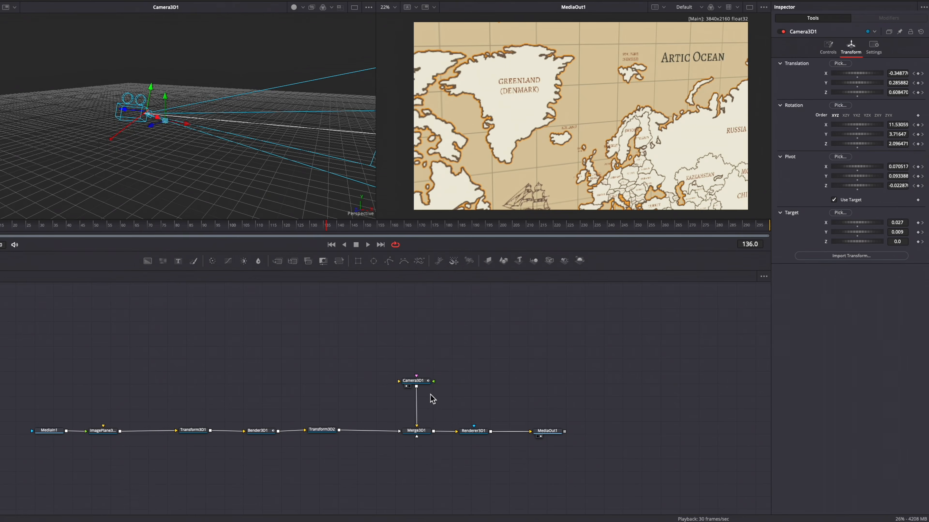
Step: Smooth all of Camera3D1's keyframes in the Spline editor and set their easing to about 62.9 in and 65.4 out
left_click(414, 381)
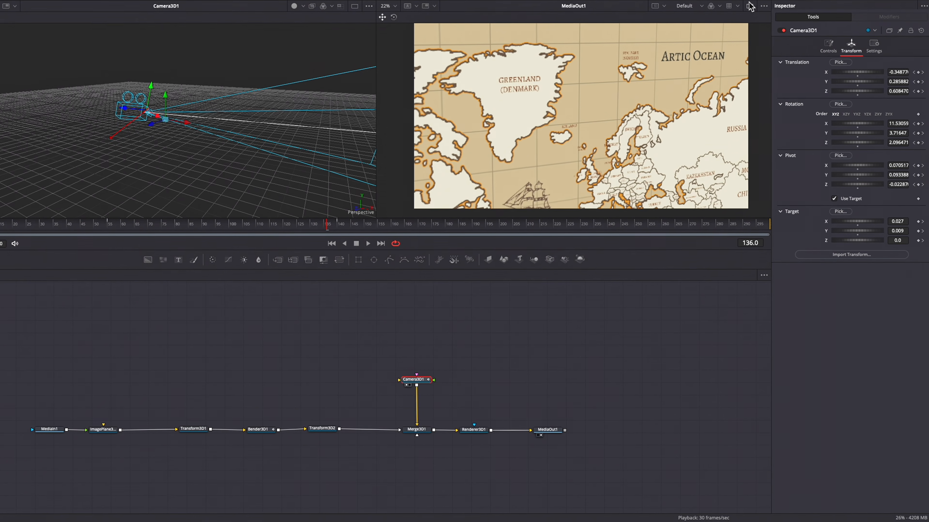
left_click(753, 0)
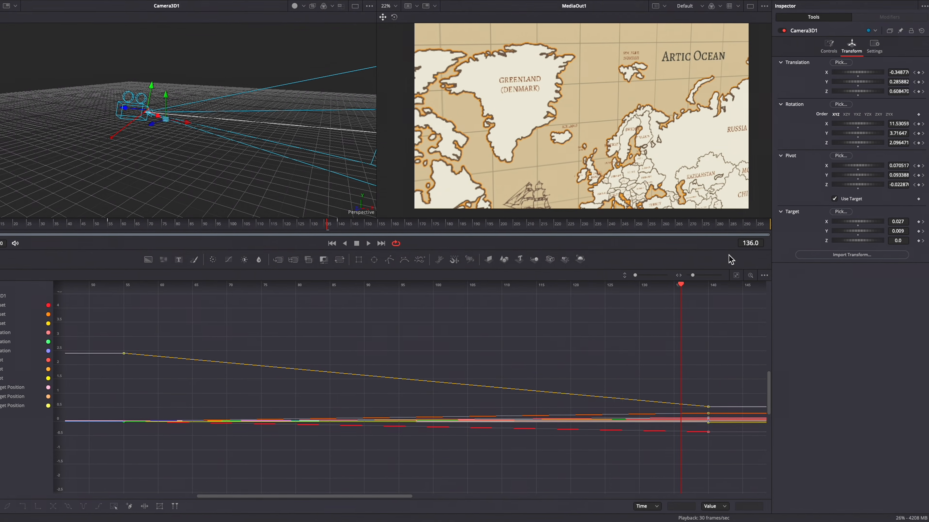
left_click(736, 276)
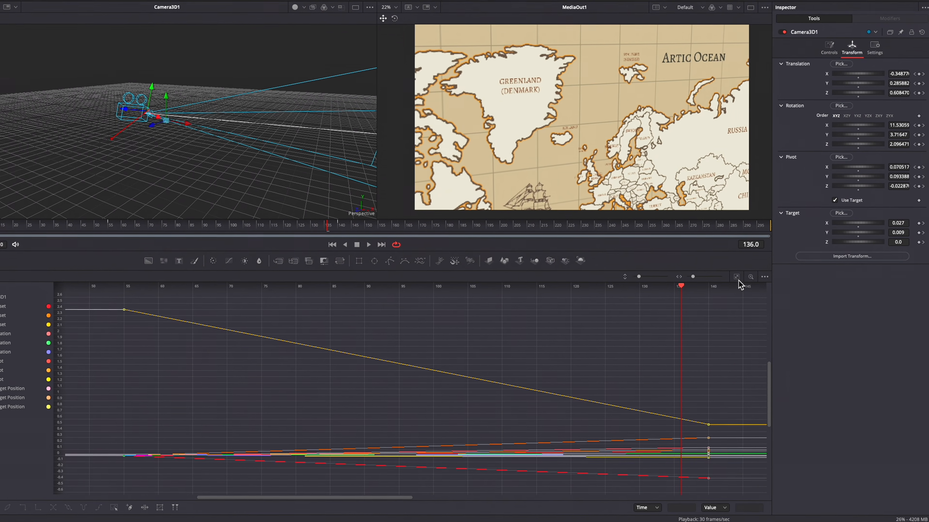
left_click_drag(98, 299, 620, 513)
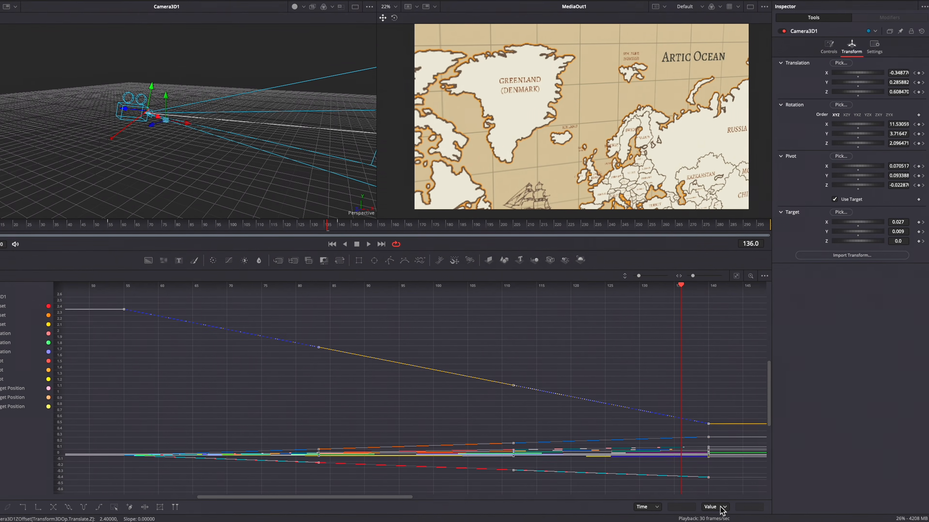
key("shift+s")
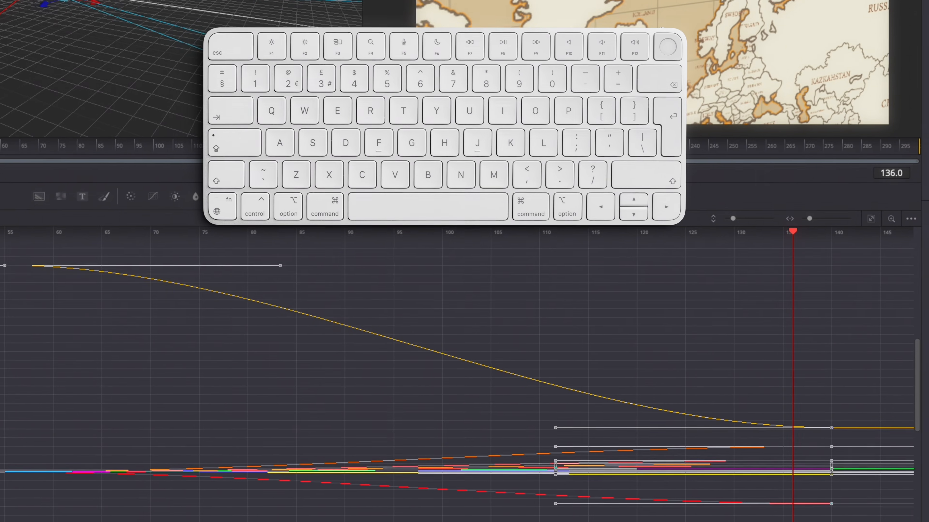
left_click_drag(2, 254, 114, 475)
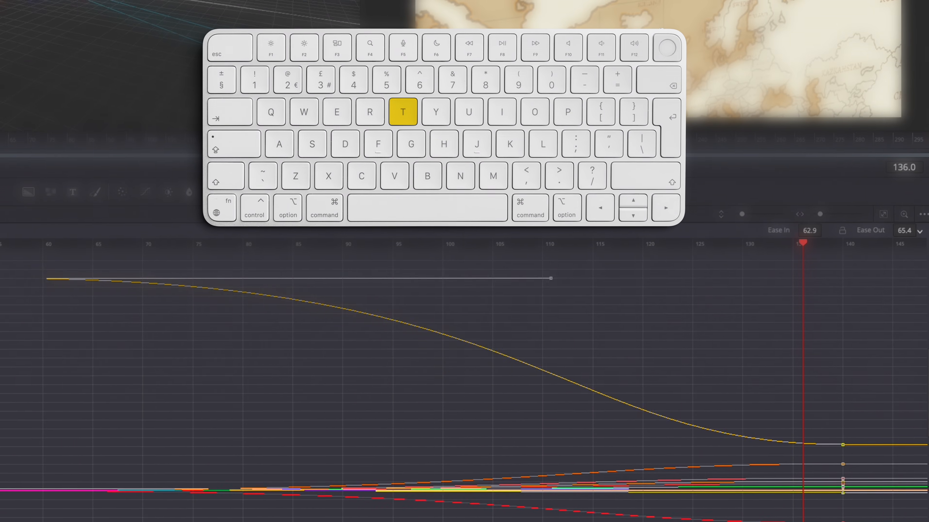
left_click_drag(822, 444, 885, 518)
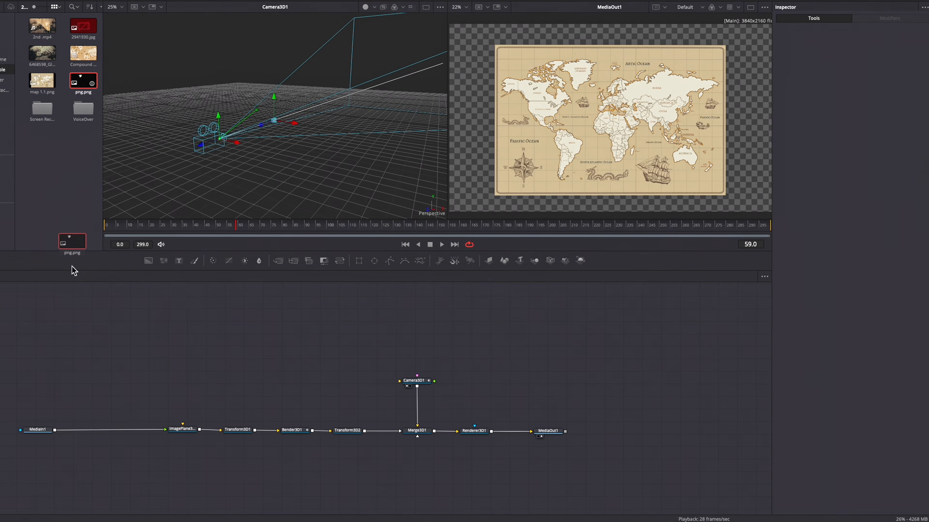
Step: Add png.png from the media pool as MediaIn2, merge it over MediaIn1, and place it just above Merge1
left_click_drag(74, 270, 91, 373)
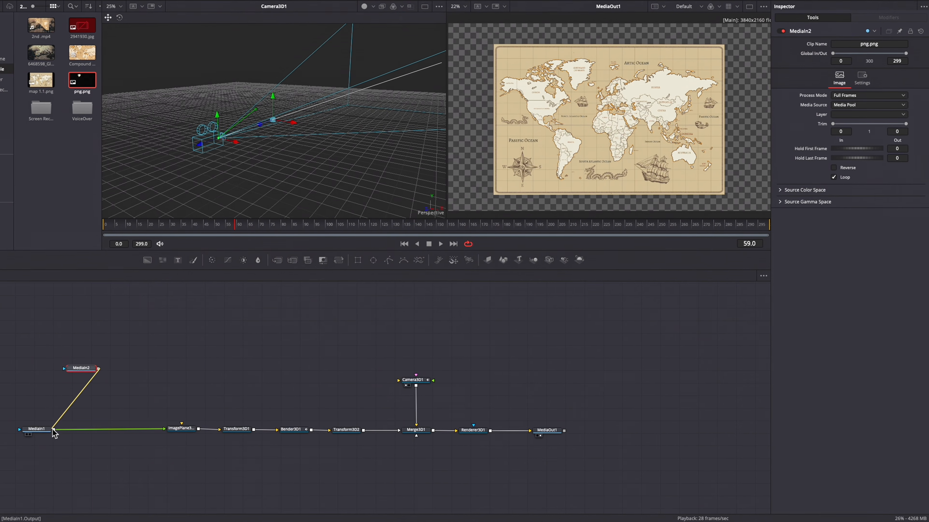
left_click_drag(55, 432, 54, 428)
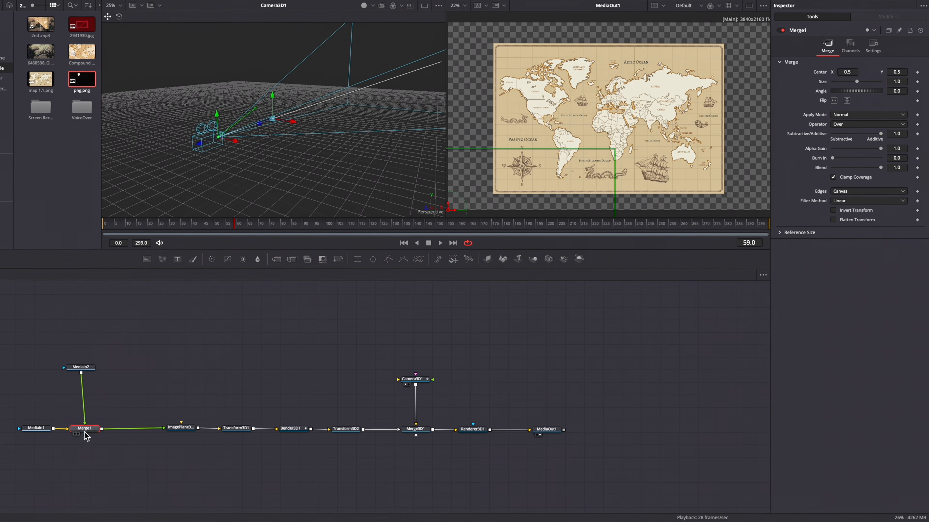
left_click_drag(85, 370, 95, 407)
Step: Try offsetting the Greenland overlay on the map through Merge1's Center X and Center Y, with Y at about 0.596
left_click(89, 430)
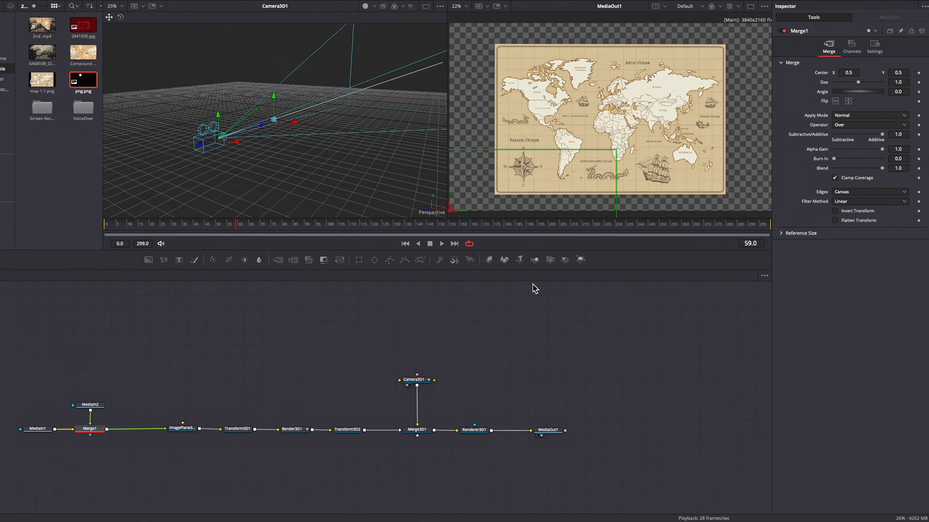
left_click_drag(897, 73, 887, 89)
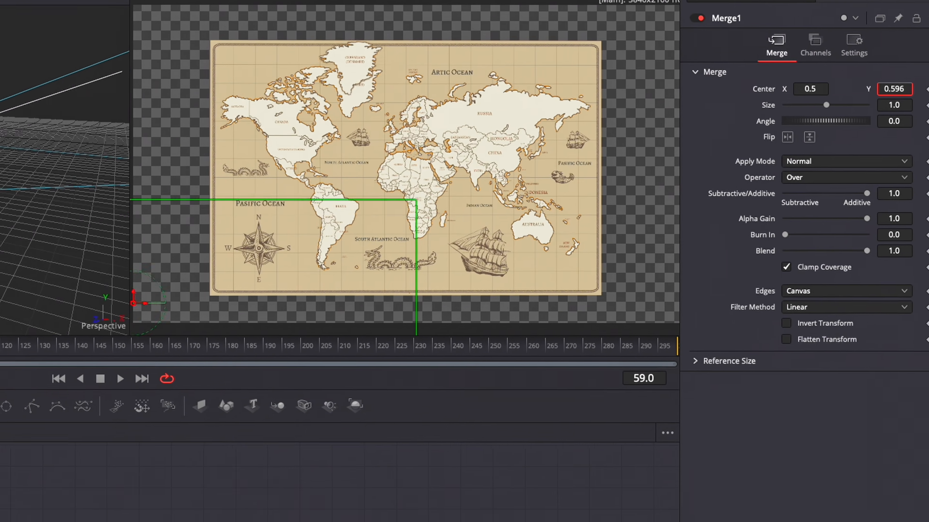
left_click_drag(810, 89, 793, 89)
left_click_drag(878, 127, 863, 126)
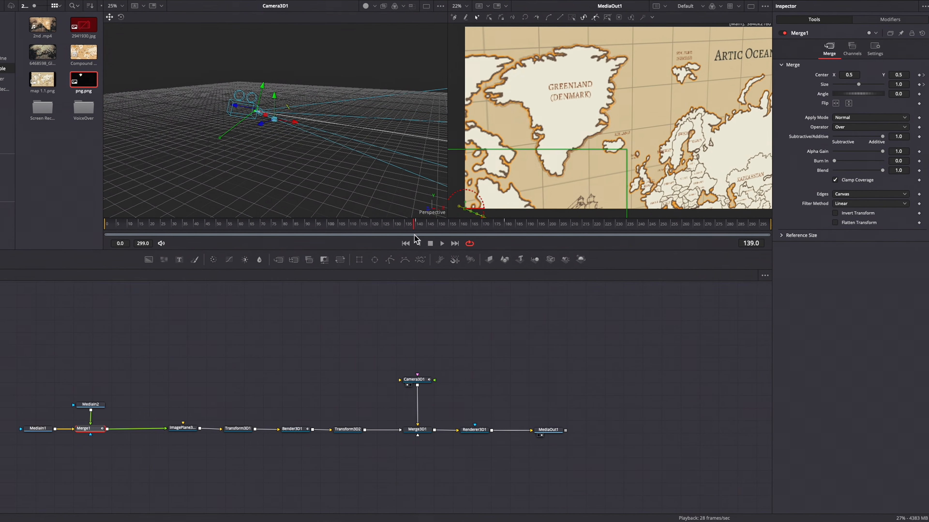
Step: Add a Drop Shadow node to the composition
left_click_drag(414, 236, 533, 249)
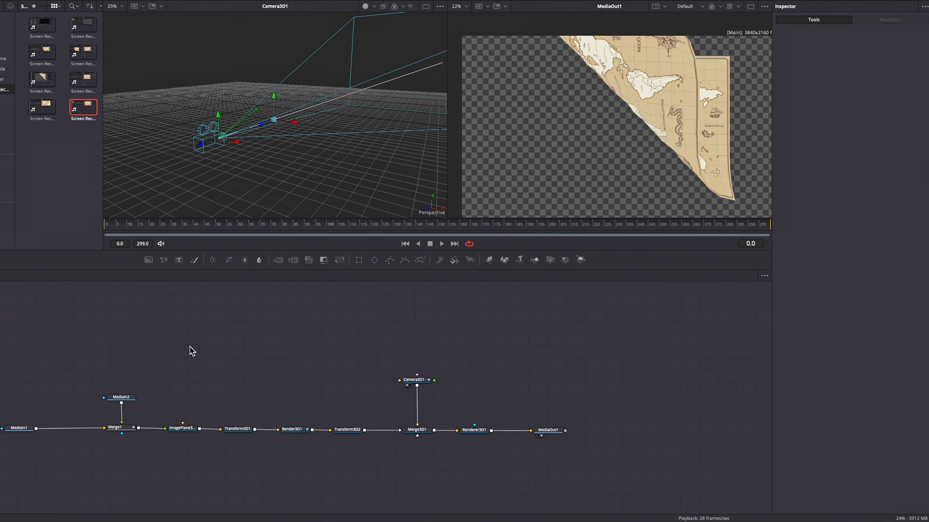
key("shift+space")
type("drop")
key("Return")
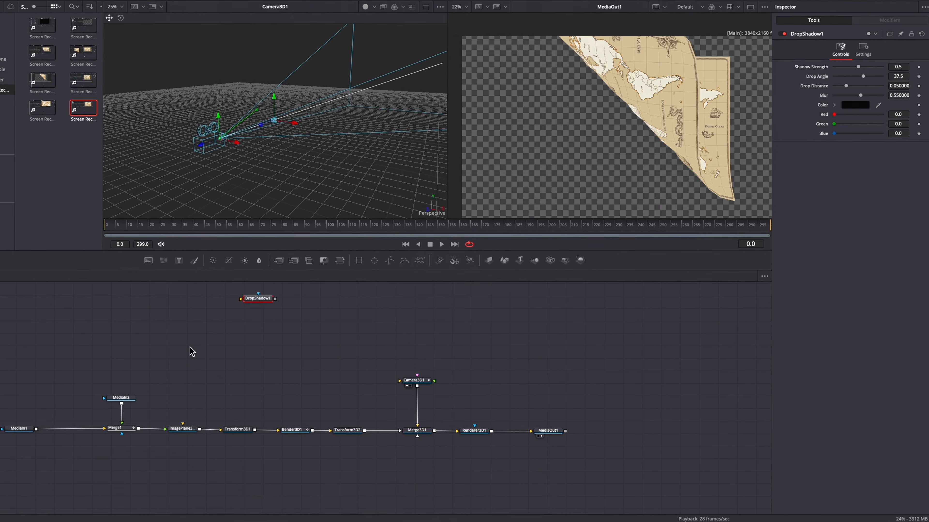
Step: Add a Gaussian Blur node between MediaIn1 and Merge1 and set its strength to about 0.29 at frame 180
key("shift+space")
type("gaus")
key("Return")
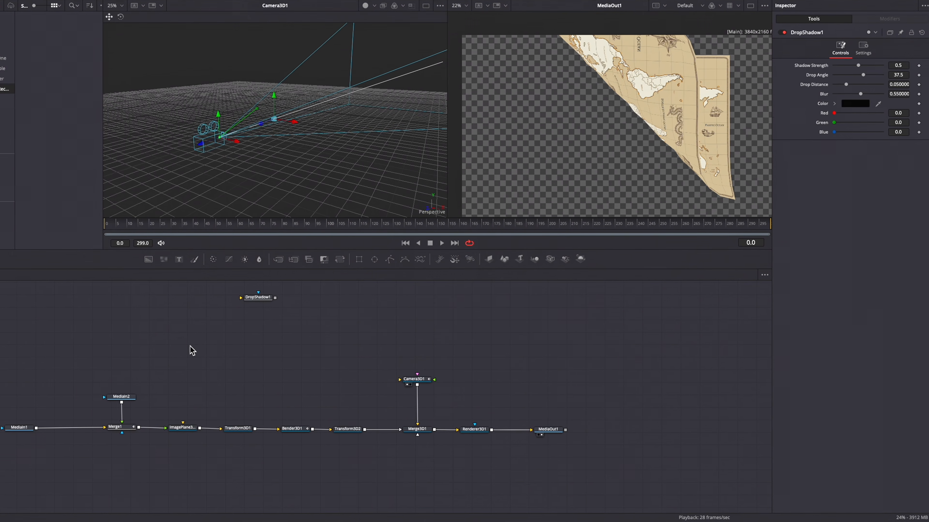
left_click_drag(197, 348, 74, 431)
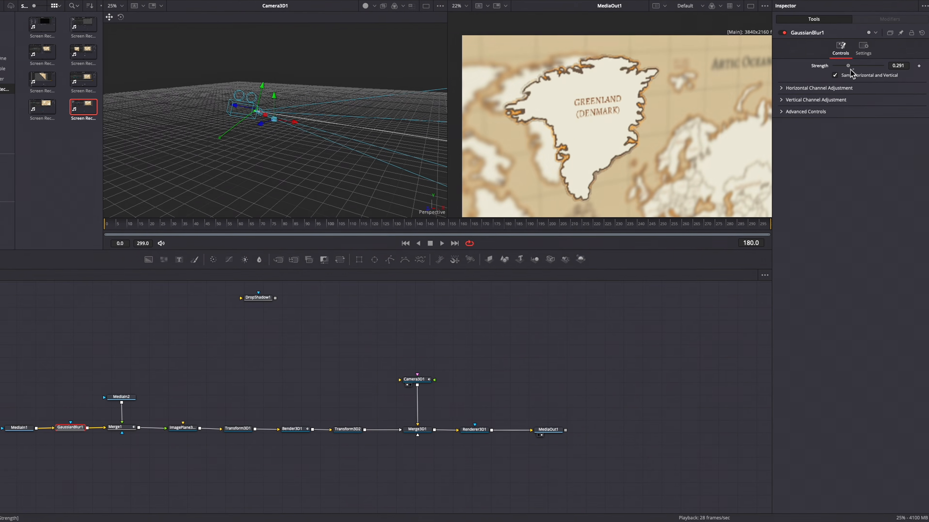
left_click(113, 427)
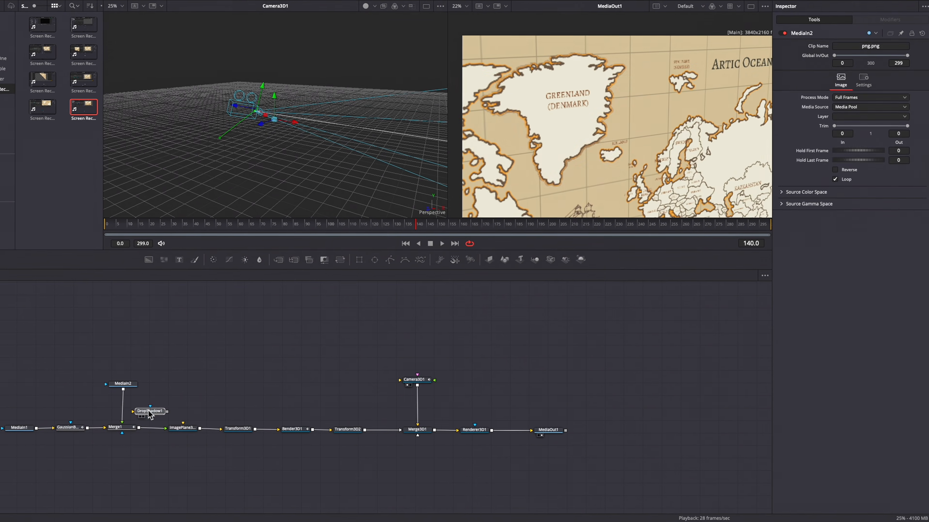
Step: Insert the Drop Shadow between MediaIn2 and Merge1, with Shadow Strength 0.622, Drop Angle 29, Drop Distance 0.0299 and Blur 0.433
left_click_drag(145, 412, 121, 408)
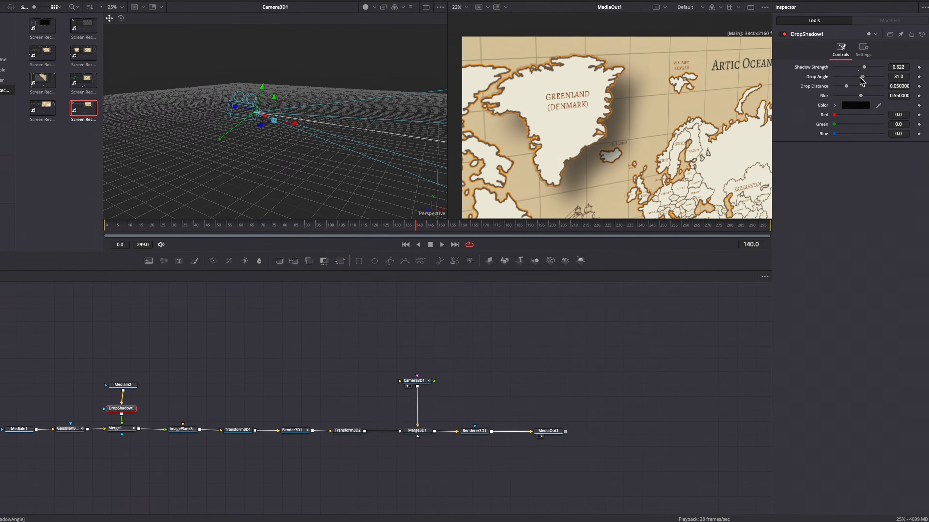
left_click_drag(848, 85, 854, 94)
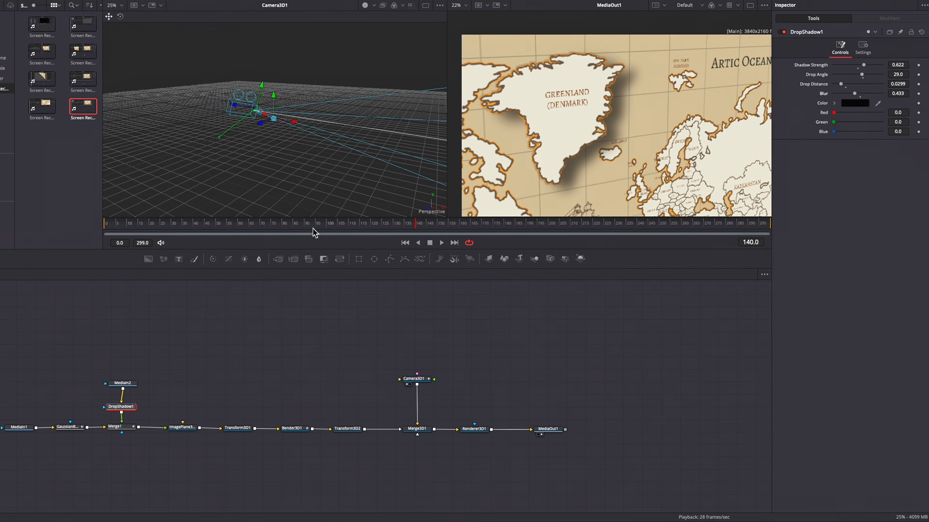
left_click(250, 223)
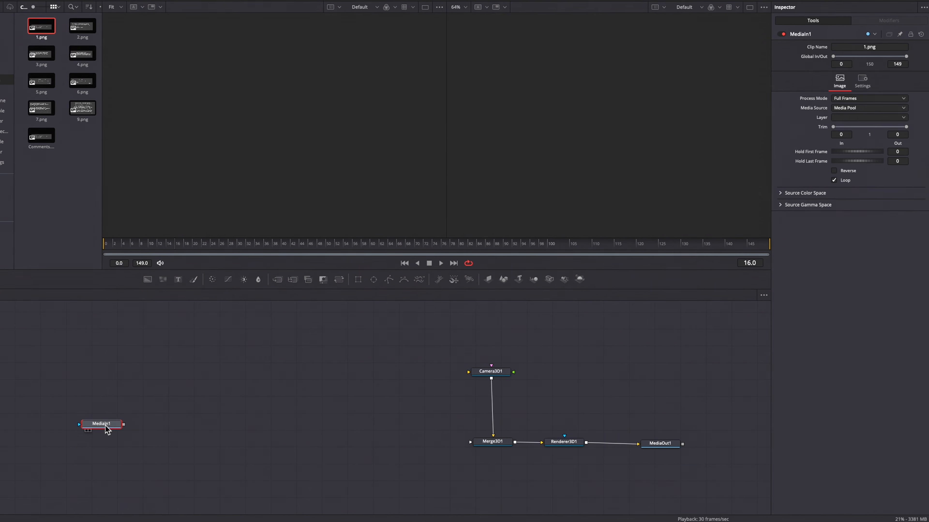
Step: Add an Image Plane 3D node to the composition for the 1.png comment card
key("shift+space")
type("image")
key("Return")
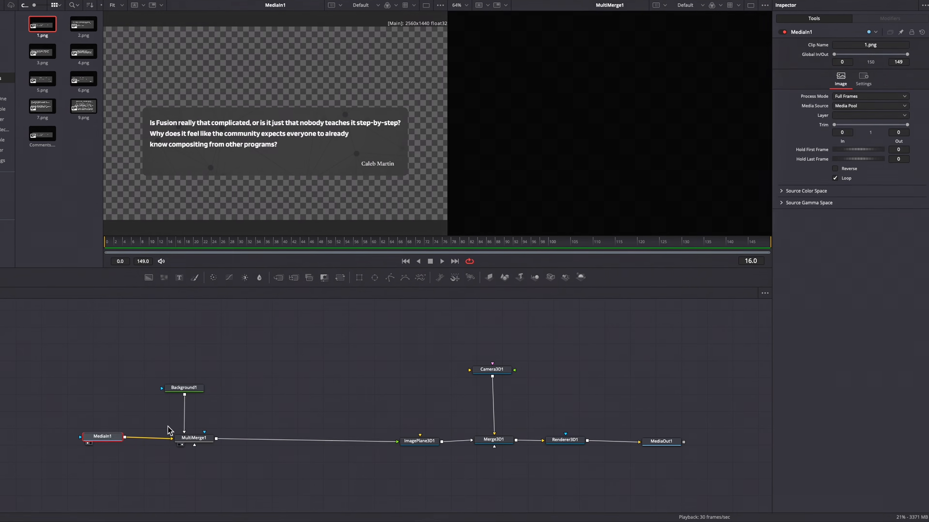
Step: Mask Background1 with a Polygon node and set its colour to pale mint, about Red 0.933, Green 1.0, Blue 0.965
left_click(389, 280)
left_click_drag(128, 381, 118, 389)
left_click(183, 389)
left_click(854, 112)
left_click_drag(396, 382, 469, 382)
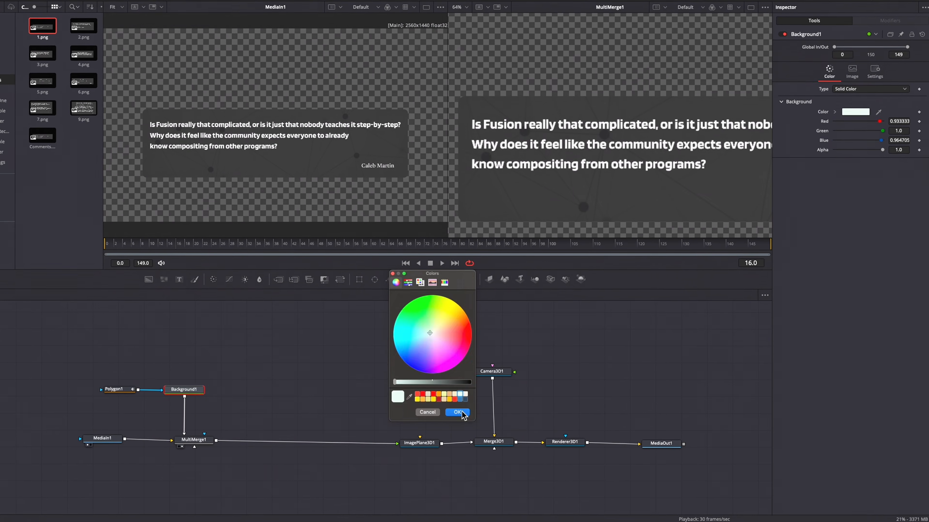
left_click(459, 413)
Step: Draw a solid Polygon1 line over the comment's first text row with Border Width 0.019 and keyframe its Length up to frame 30
left_click(116, 389)
left_click(469, 124)
left_click(657, 124)
left_click_drag(858, 105, 836, 94)
left_click(884, 124)
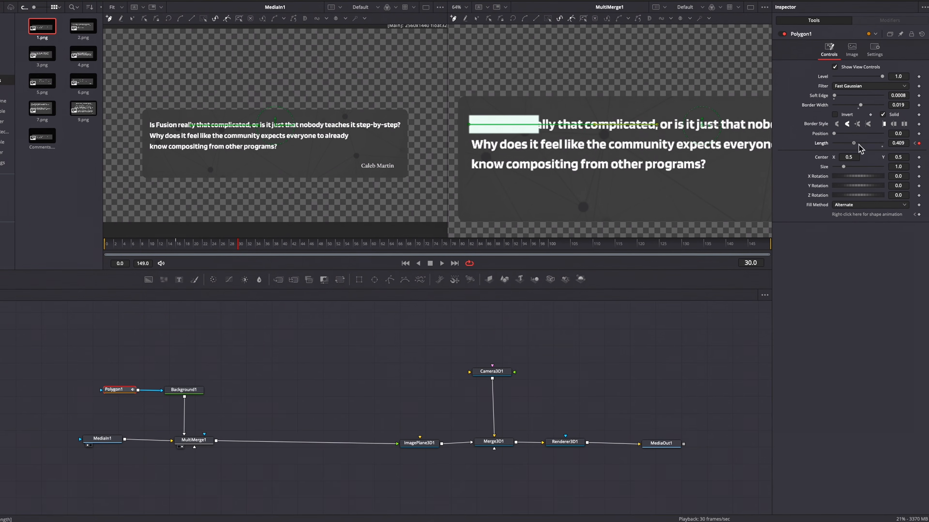
Step: Set the Apply Mode of the Background1 layer in MultiMerge1 to Difference
left_click(193, 440)
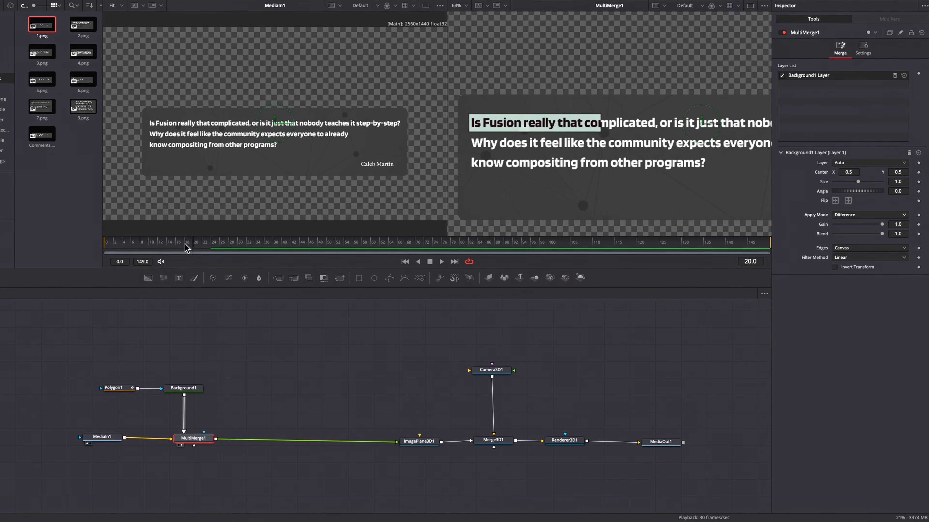
left_click(121, 388)
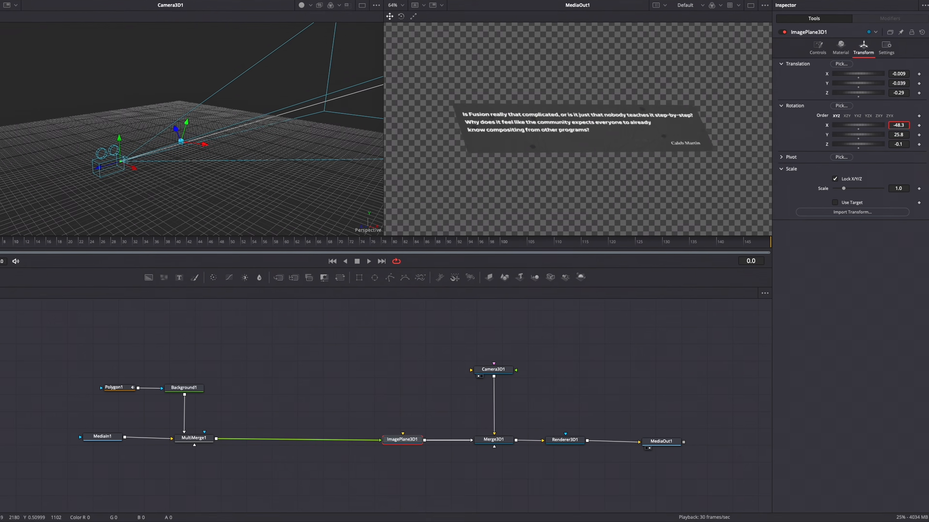
Step: Adjust the rotation and translation of ImagePlane3D1 to angle the first comment card in 3D space
left_click_drag(892, 132, 877, 127)
mouse_move(897, 93)
left_mouse_down()
mouse_move(909, 93)
mouse_move(892, 83)
left_mouse_up()
left_click_drag(897, 134, 908, 134)
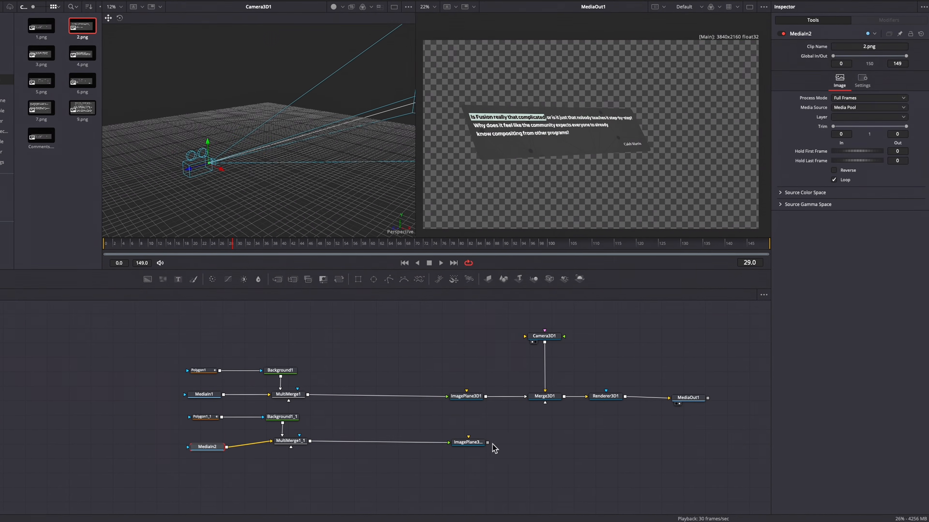
Step: Connect the second comment's image plane to Merge3D1 and move the Polygon1_1 highlight up to the second text row
left_click_drag(488, 443, 546, 403)
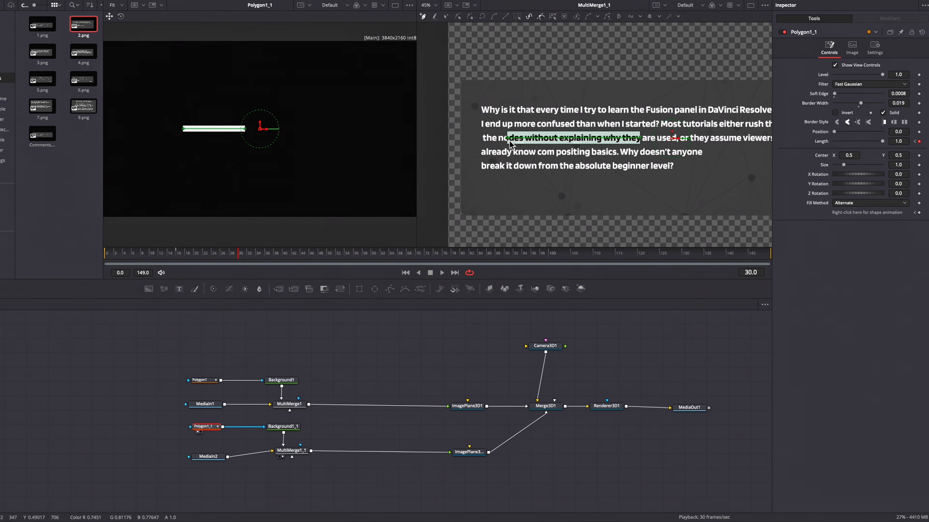
left_click_drag(481, 139, 479, 124)
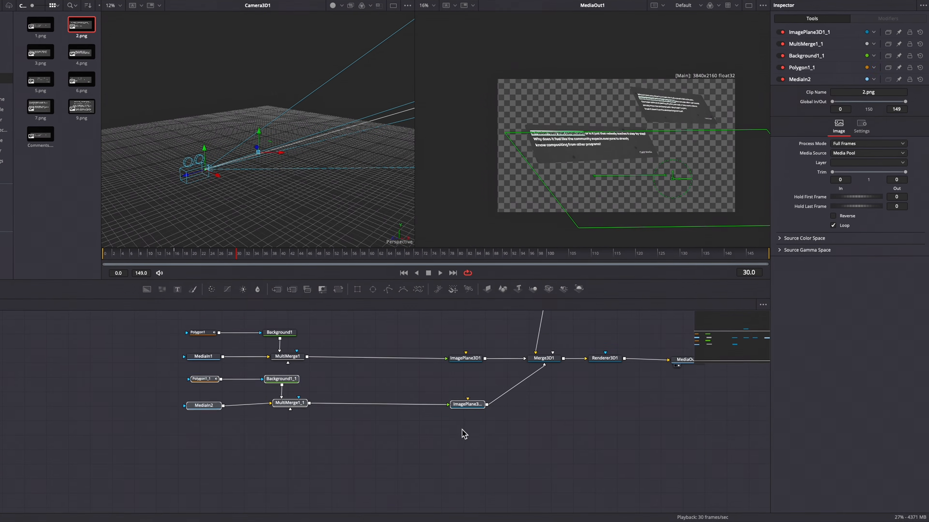
Step: Add 3.png from the media pool as MediaIn3 and adjust the X and Y translation of the third comment's image plane
left_click_drag(42, 53, 144, 414)
left_click_drag(144, 413, 160, 437)
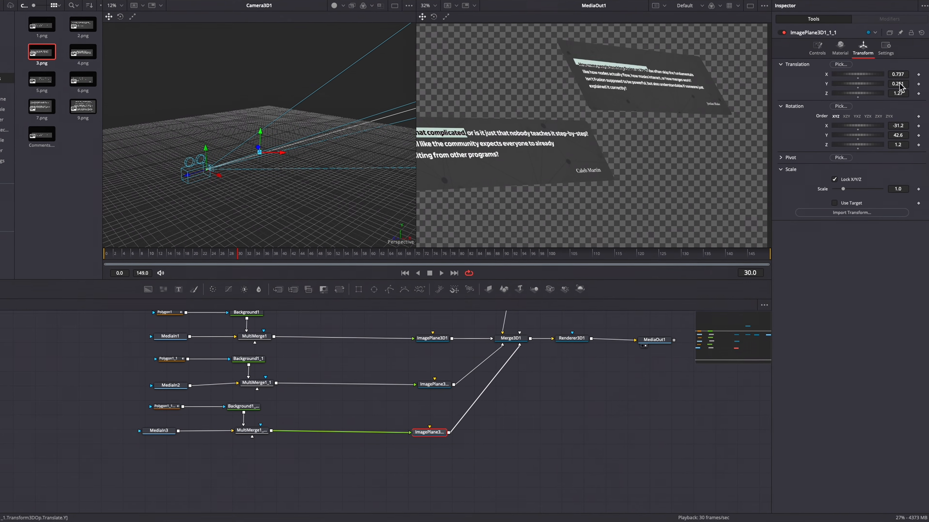
left_click_drag(897, 86, 888, 85)
left_click_drag(897, 76, 906, 86)
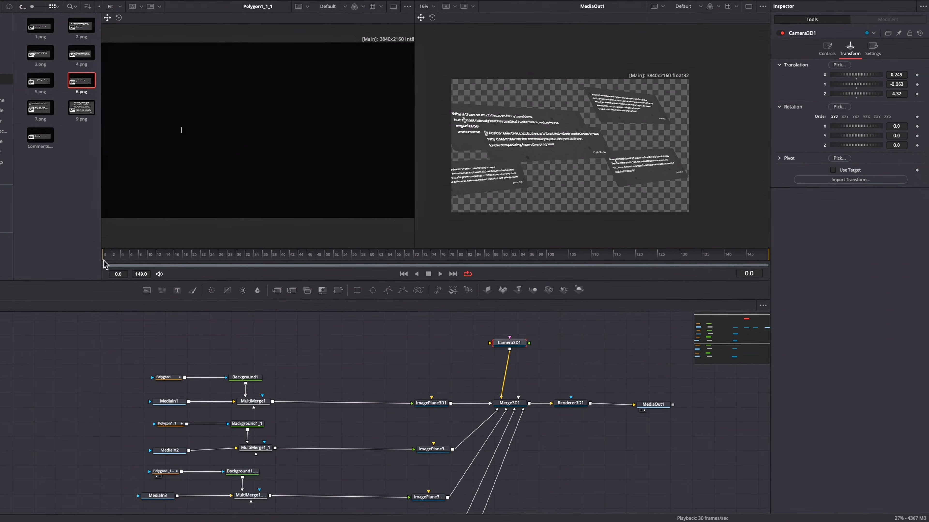
Step: Keyframe Camera3D1 at frame 50 with translation about X 0.115, Y 0.457, Z 3.05 and rotation X -27, Y 4.9, Z -1.4
left_click_drag(104, 264, 326, 264)
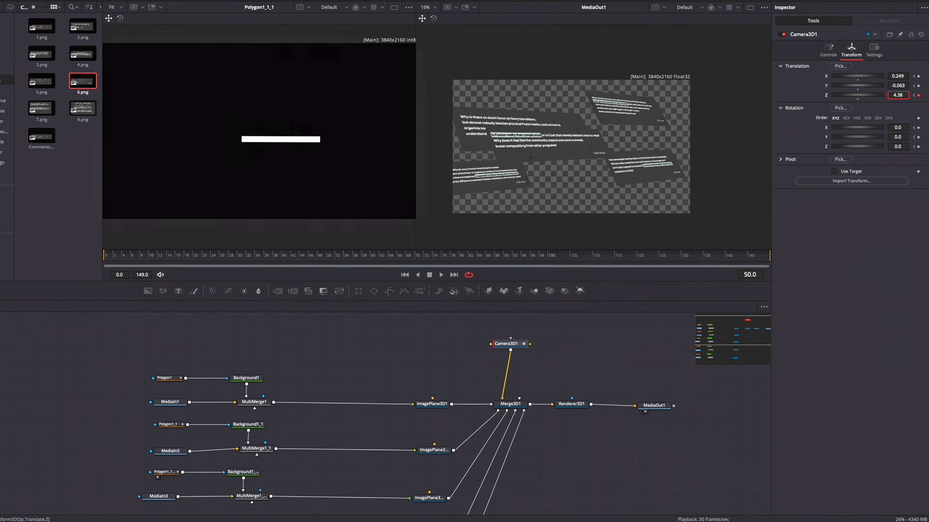
left_click_drag(896, 146, 873, 146)
left_click(898, 127)
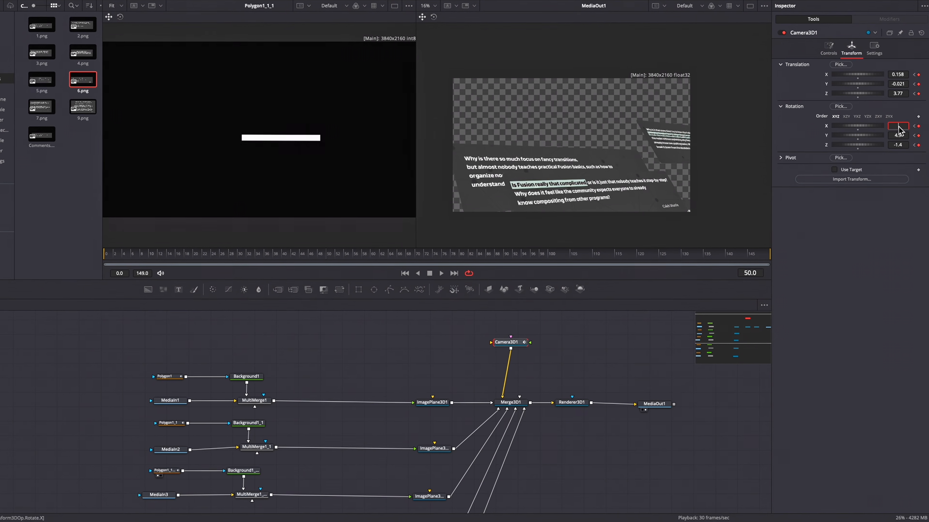
left_click_drag(897, 83, 914, 84)
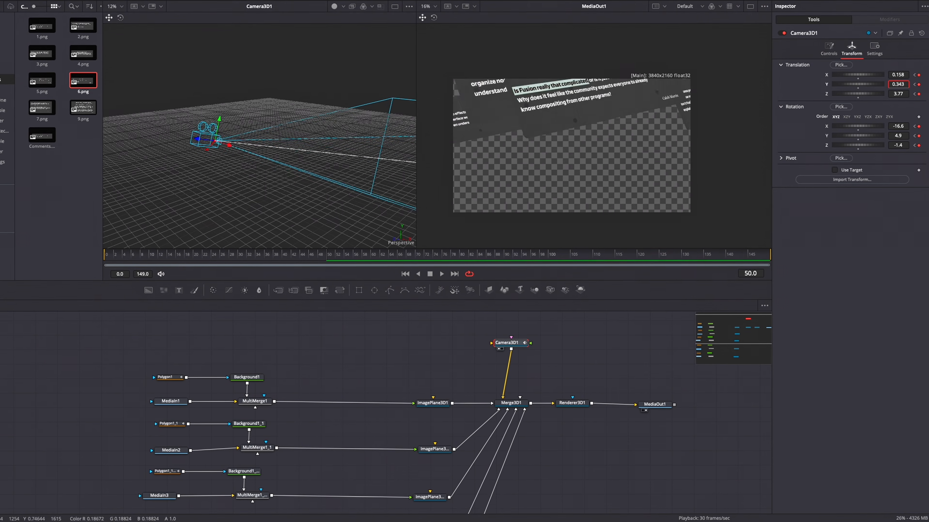
left_click_drag(896, 125, 863, 126)
left_click_drag(896, 74, 892, 74)
left_click_drag(897, 84, 872, 93)
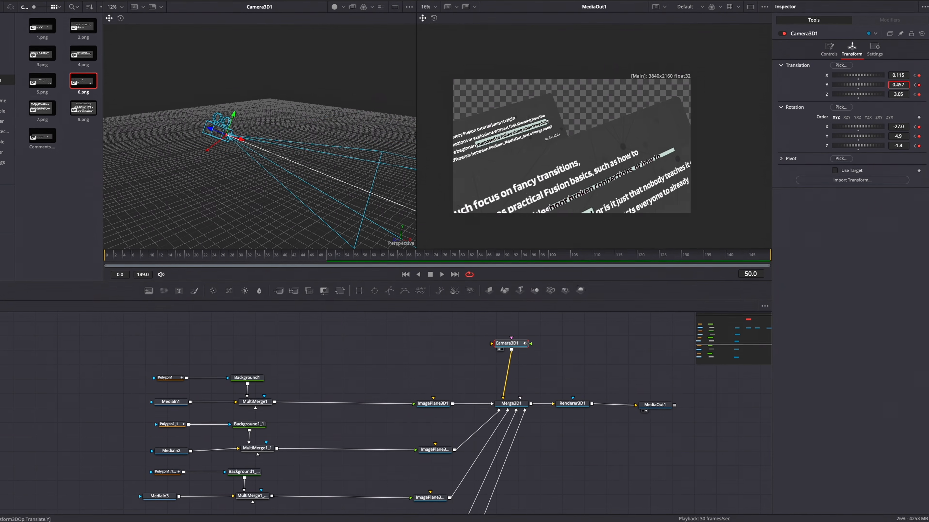